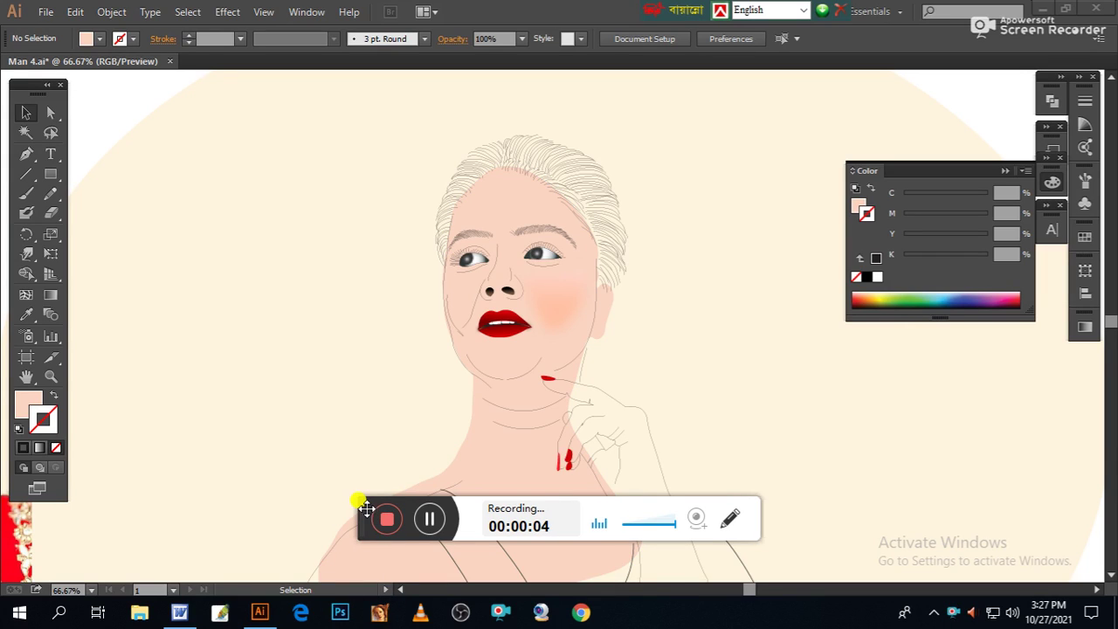
Check the reference photo, then zoom to 100% and center the face
{"action": "mouse_move", "coordinate": [364, 505]}
{"action": "left_mouse_down"}
{"action": "mouse_move", "coordinate": [730, 9]}
{"action": "mouse_move", "coordinate": [801, 9]}
{"action": "left_mouse_up"}
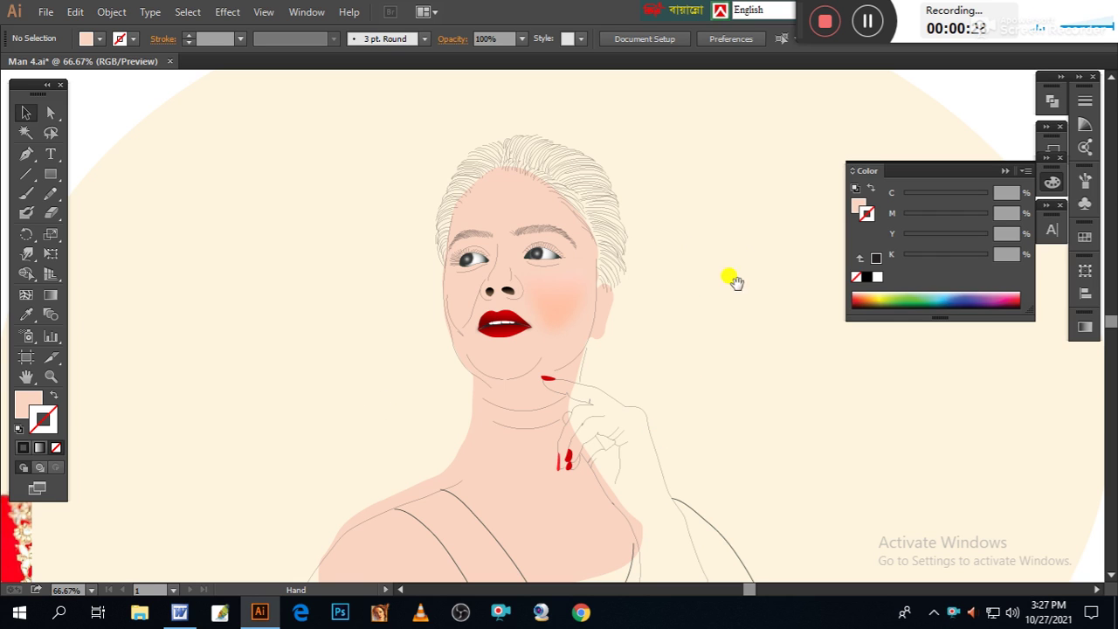
{"action": "key", "text": "space"}
{"action": "mouse_move", "coordinate": [337, 345]}
{"action": "left_mouse_down"}
{"action": "mouse_move", "coordinate": [622, 266]}
{"action": "mouse_move", "coordinate": [713, 312]}
{"action": "left_mouse_up"}
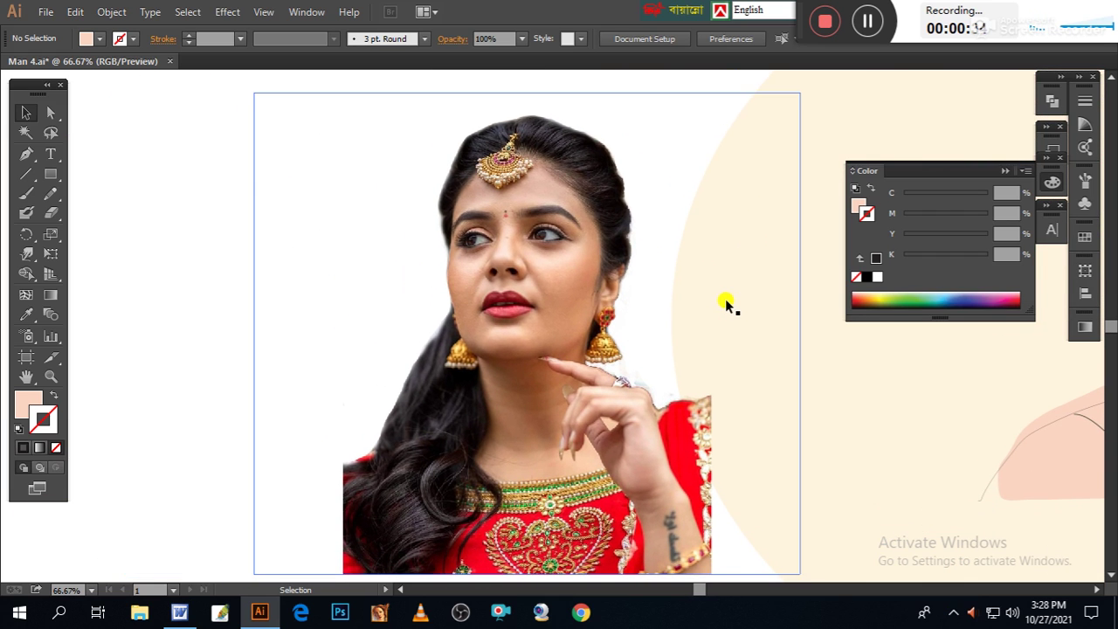
{"action": "key", "text": "space"}
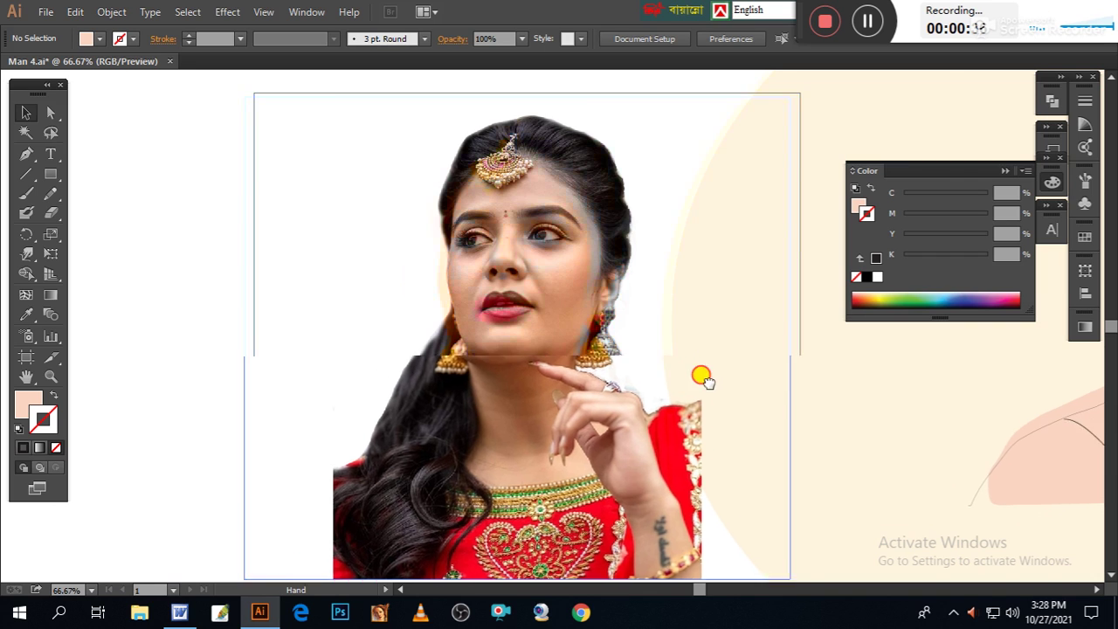
{"action": "mouse_move", "coordinate": [721, 377]}
{"action": "left_mouse_down"}
{"action": "mouse_move", "coordinate": [463, 390]}
{"action": "mouse_move", "coordinate": [227, 369]}
{"action": "left_mouse_up"}
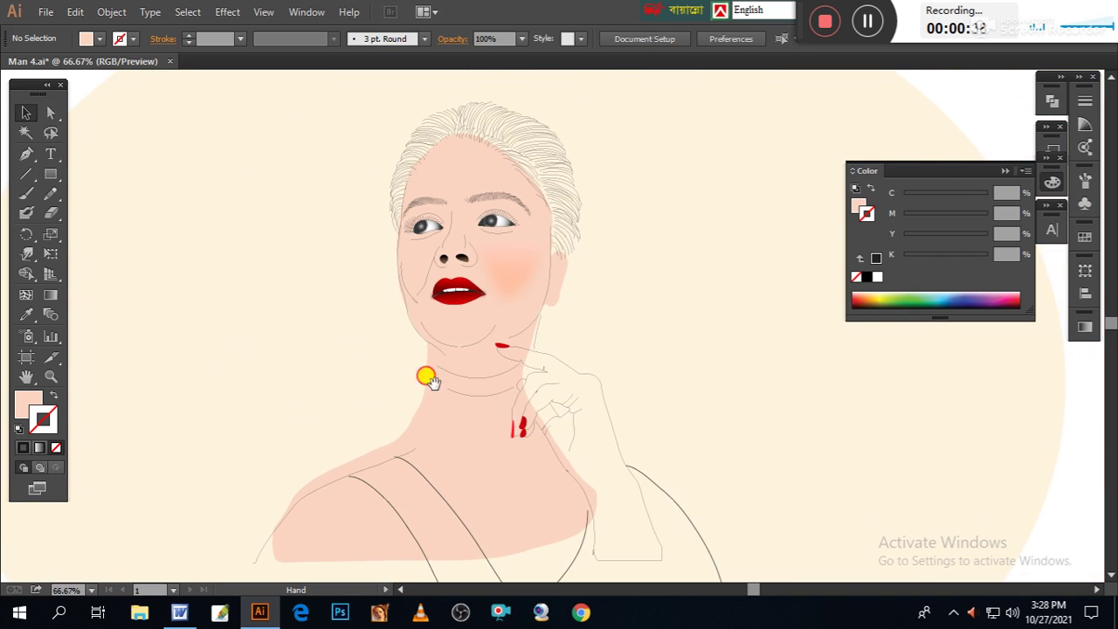
{"action": "key", "text": "ctrl+1"}
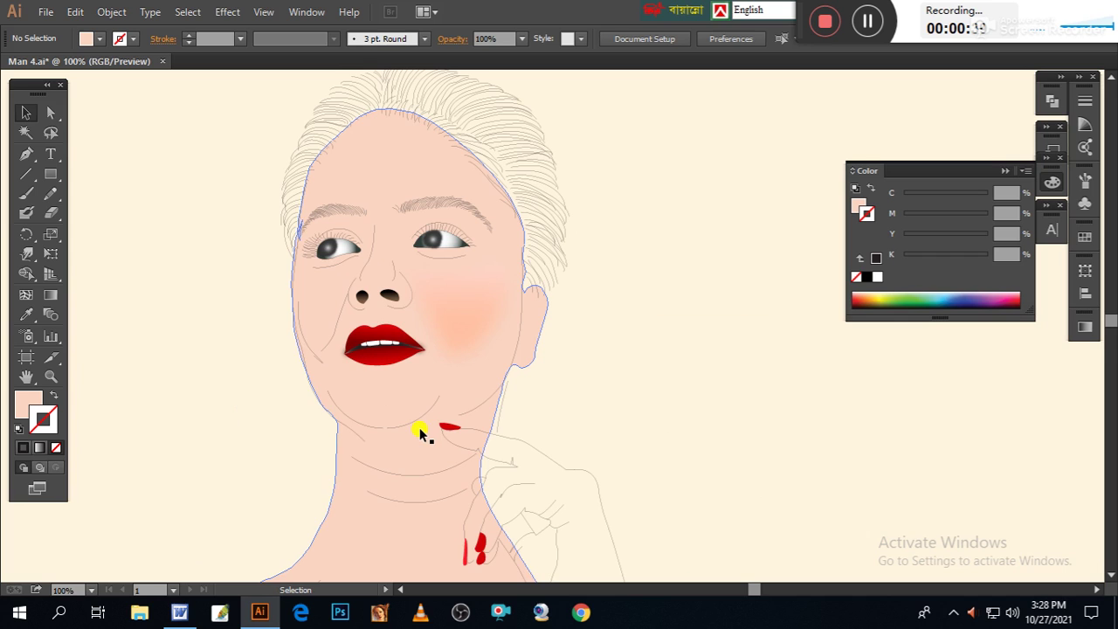
{"action": "key", "text": "space"}
{"action": "mouse_move", "coordinate": [615, 177]}
{"action": "left_mouse_down"}
{"action": "mouse_move", "coordinate": [657, 279]}
{"action": "mouse_move", "coordinate": [621, 252]}
{"action": "left_mouse_up"}
{"action": "left_click_drag", "start_coordinate": [641, 363], "coordinate": [625, 278]}
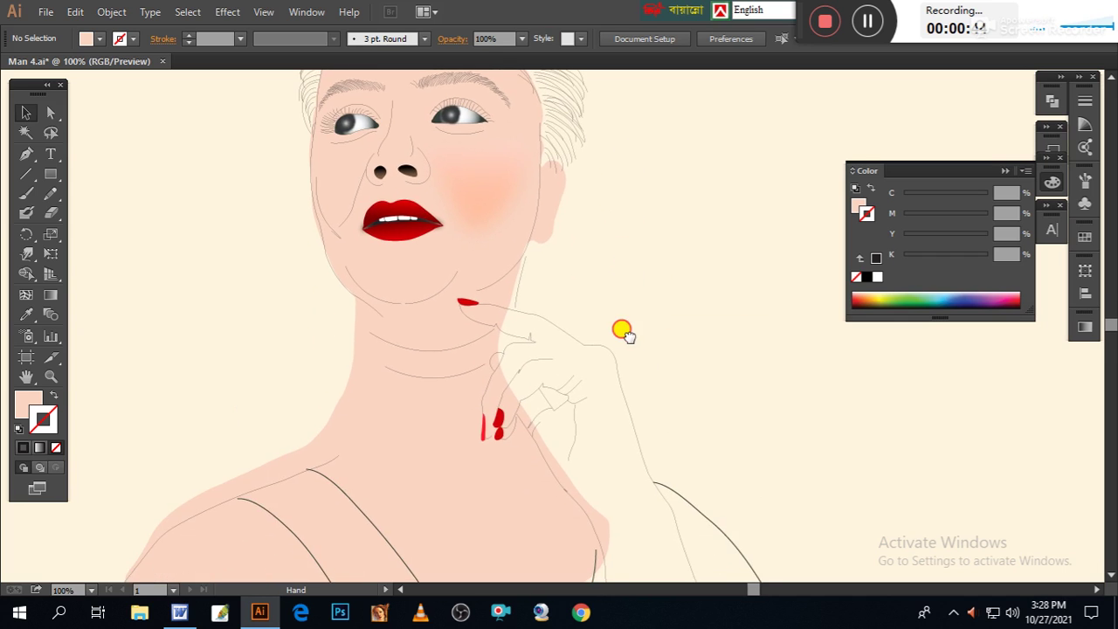
{"action": "left_click_drag", "start_coordinate": [621, 329], "coordinate": [699, 399]}
{"action": "left_click_drag", "start_coordinate": [669, 340], "coordinate": [684, 392]}
{"action": "left_click_drag", "start_coordinate": [664, 348], "coordinate": [653, 392]}
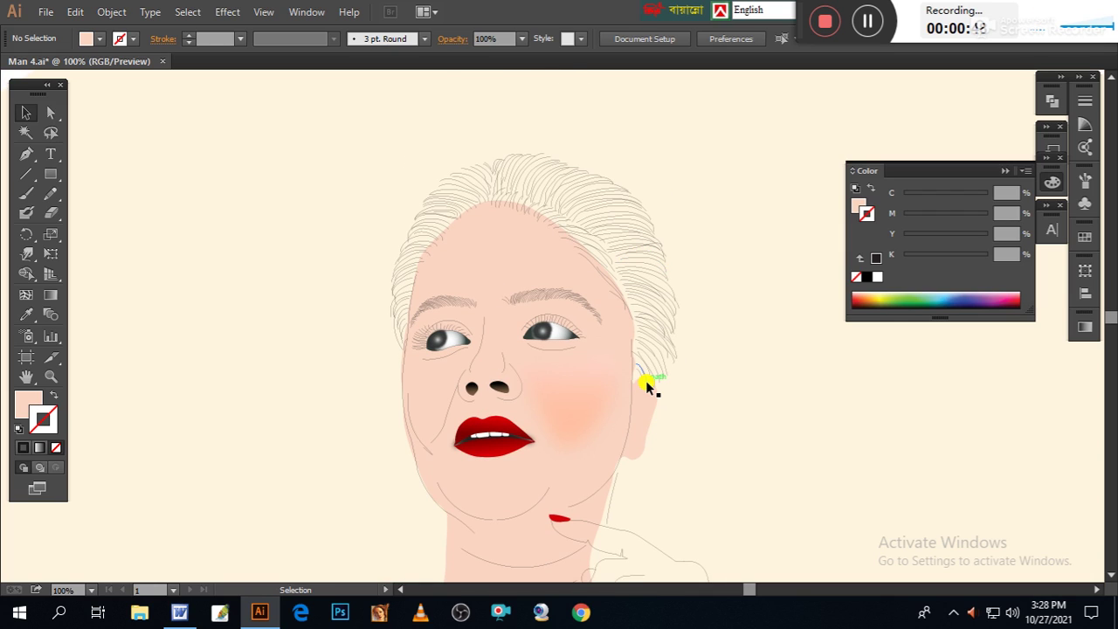
{"action": "left_click_drag", "start_coordinate": [624, 356], "coordinate": [568, 362]}
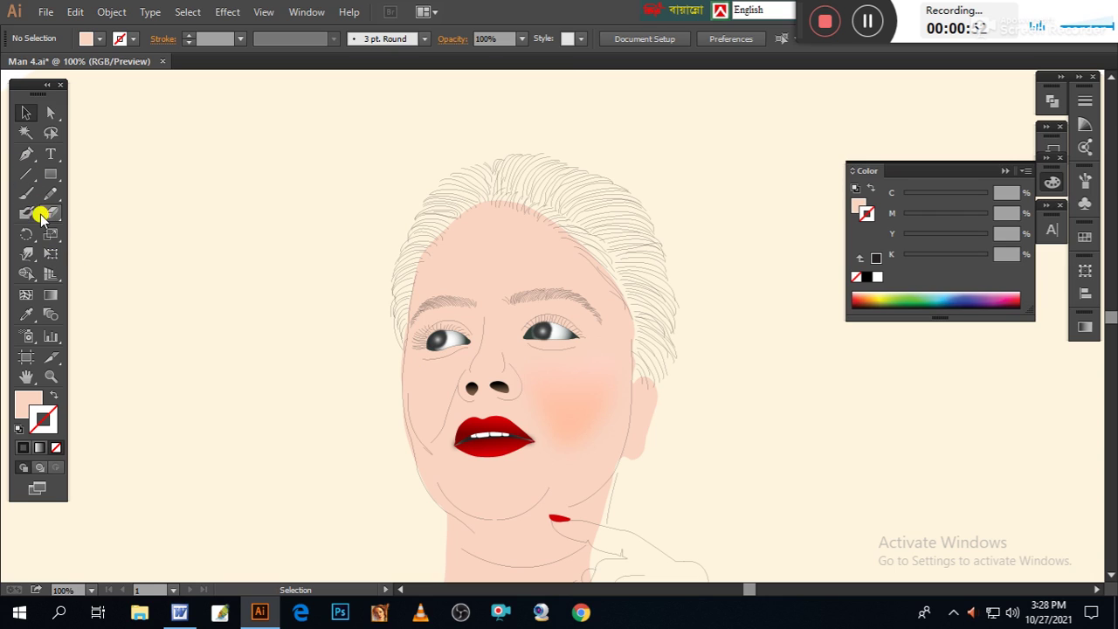
Trace a closed pencil path around the hair's outer edge and forehead hairline
{"action": "left_click", "coordinate": [50, 193]}
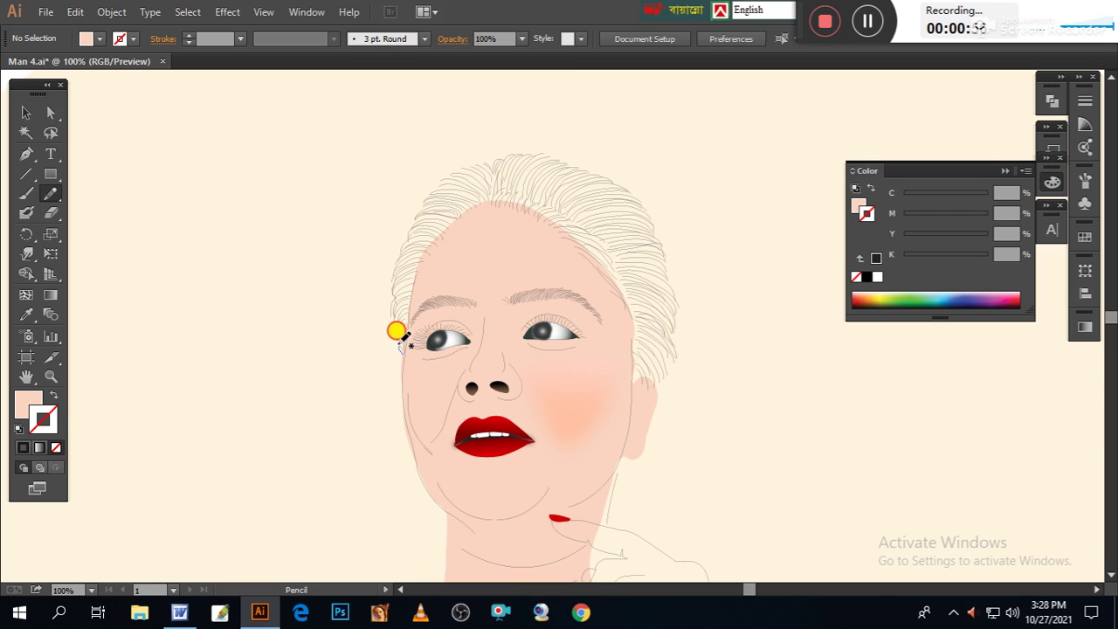
{"action": "mouse_move", "coordinate": [402, 344]}
{"action": "left_mouse_down"}
{"action": "mouse_move", "coordinate": [406, 255]}
{"action": "mouse_move", "coordinate": [467, 163]}
{"action": "mouse_move", "coordinate": [624, 177]}
{"action": "mouse_move", "coordinate": [657, 218]}
{"action": "mouse_move", "coordinate": [672, 278]}
{"action": "left_mouse_up"}
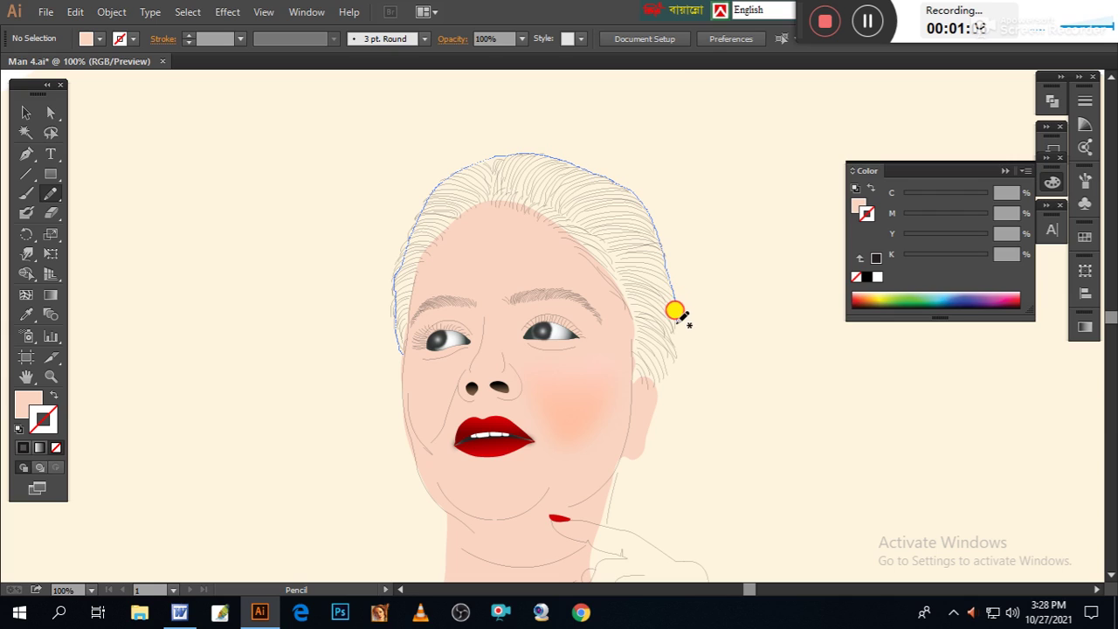
{"action": "mouse_move", "coordinate": [673, 338]}
{"action": "left_mouse_down"}
{"action": "mouse_move", "coordinate": [661, 366]}
{"action": "mouse_move", "coordinate": [637, 369]}
{"action": "mouse_move", "coordinate": [616, 270]}
{"action": "mouse_move", "coordinate": [524, 194]}
{"action": "mouse_move", "coordinate": [481, 190]}
{"action": "mouse_move", "coordinate": [433, 230]}
{"action": "left_mouse_up"}
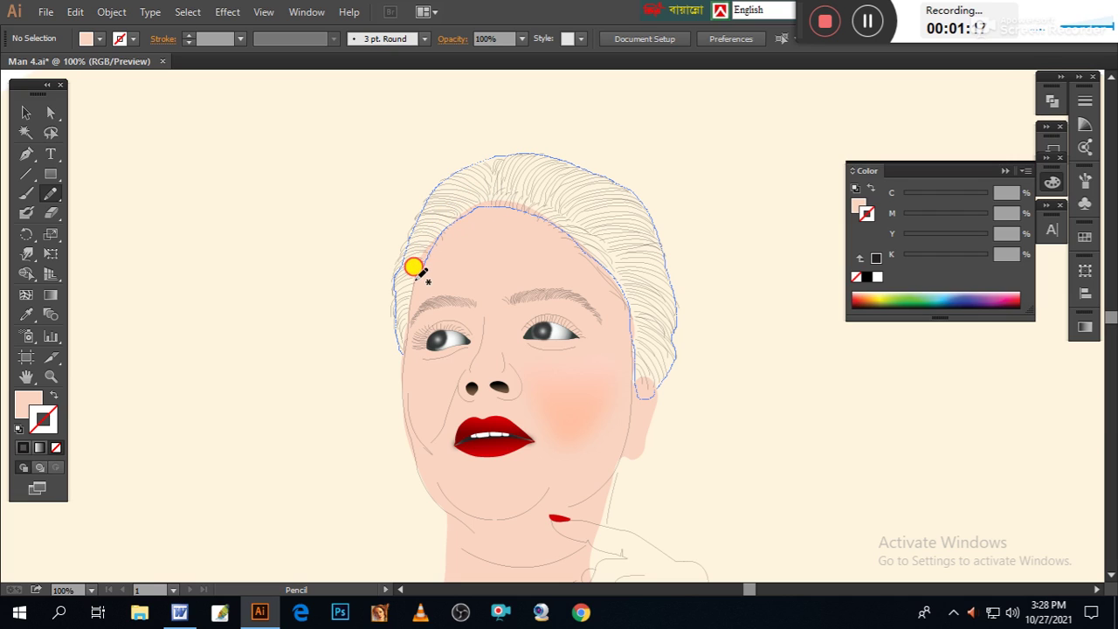
{"action": "left_click_drag", "start_coordinate": [413, 266], "coordinate": [402, 350]}
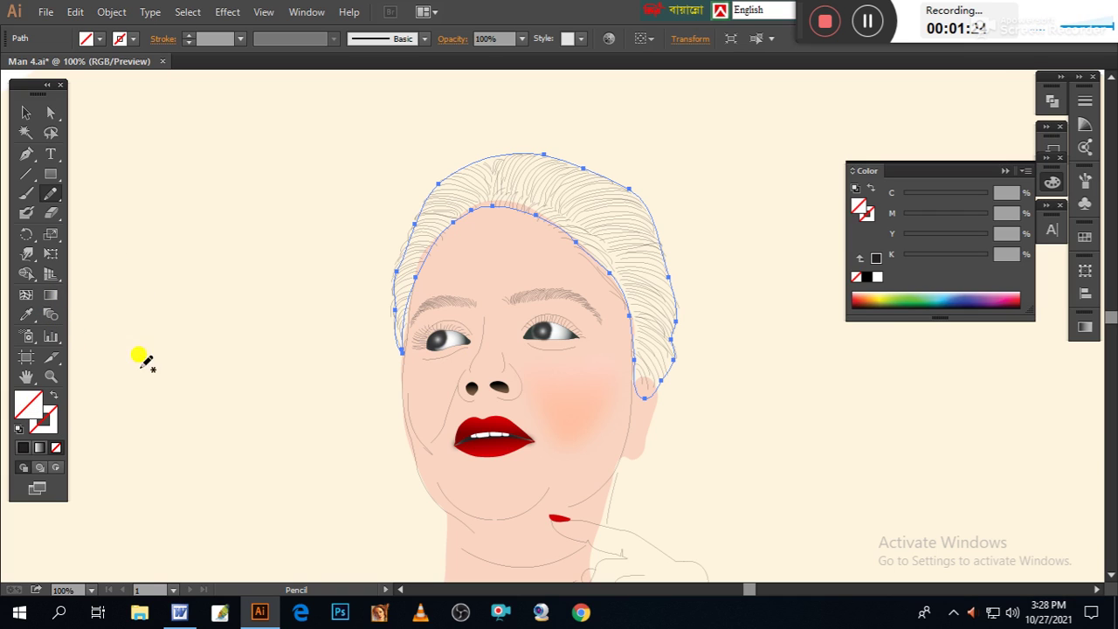
Fill the hair shape with dark grey at K 76
{"action": "left_click", "coordinate": [864, 278]}
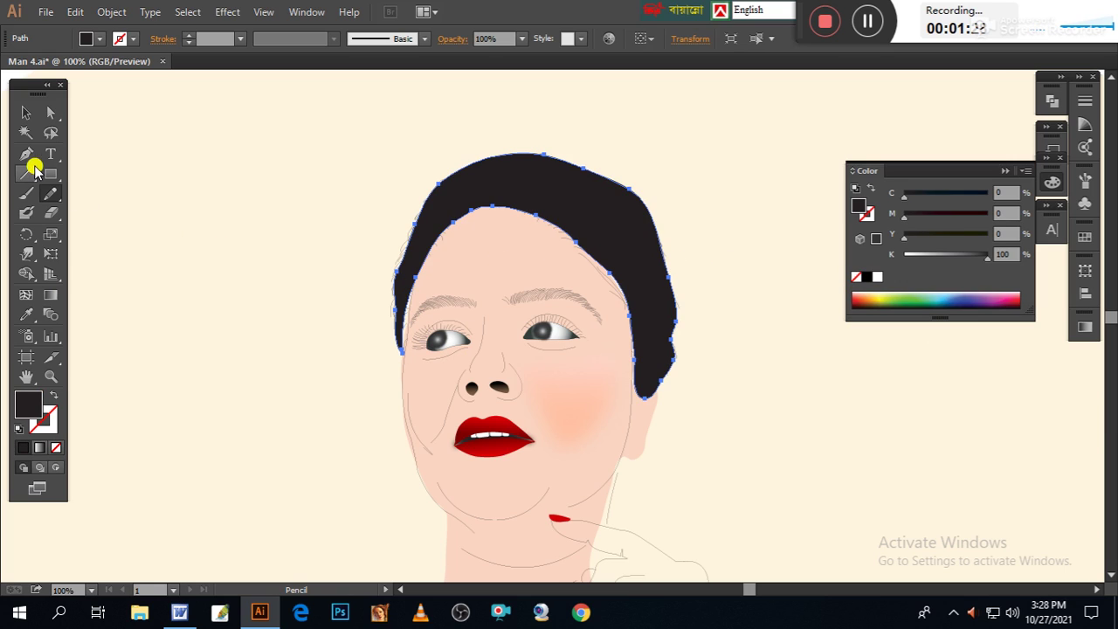
{"action": "left_click", "coordinate": [25, 112]}
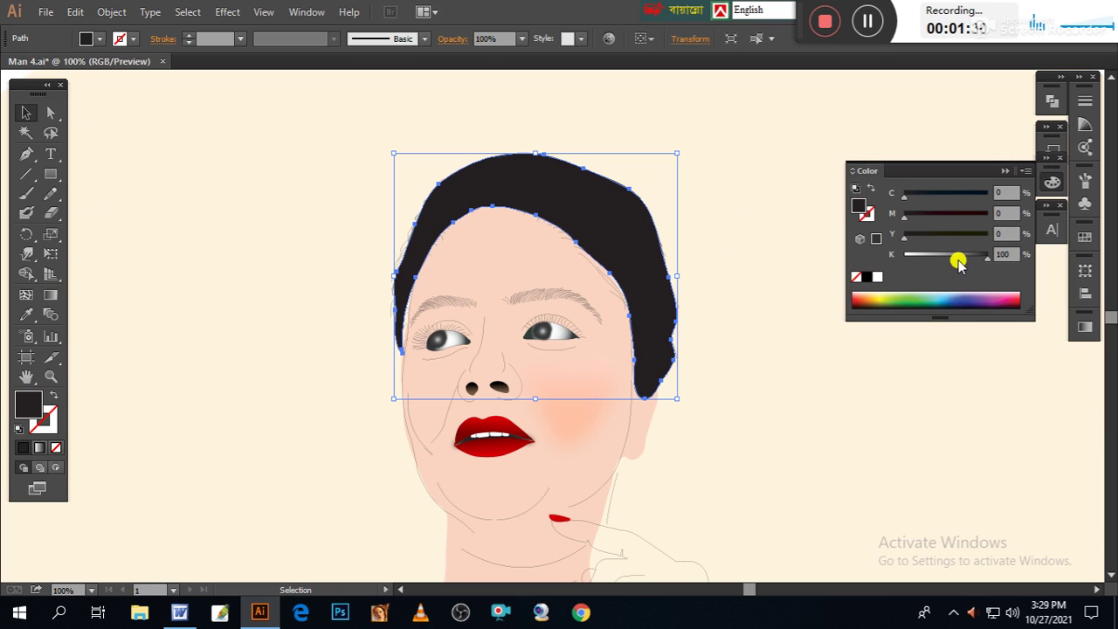
{"action": "left_click", "coordinate": [959, 257]}
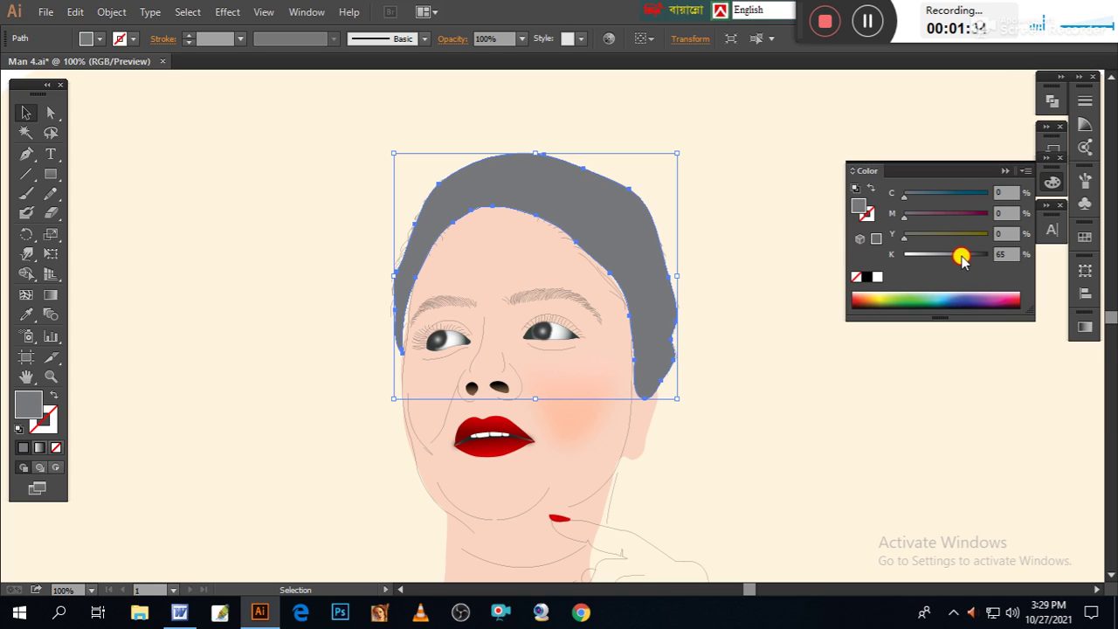
{"action": "left_click_drag", "start_coordinate": [964, 255], "coordinate": [968, 255]}
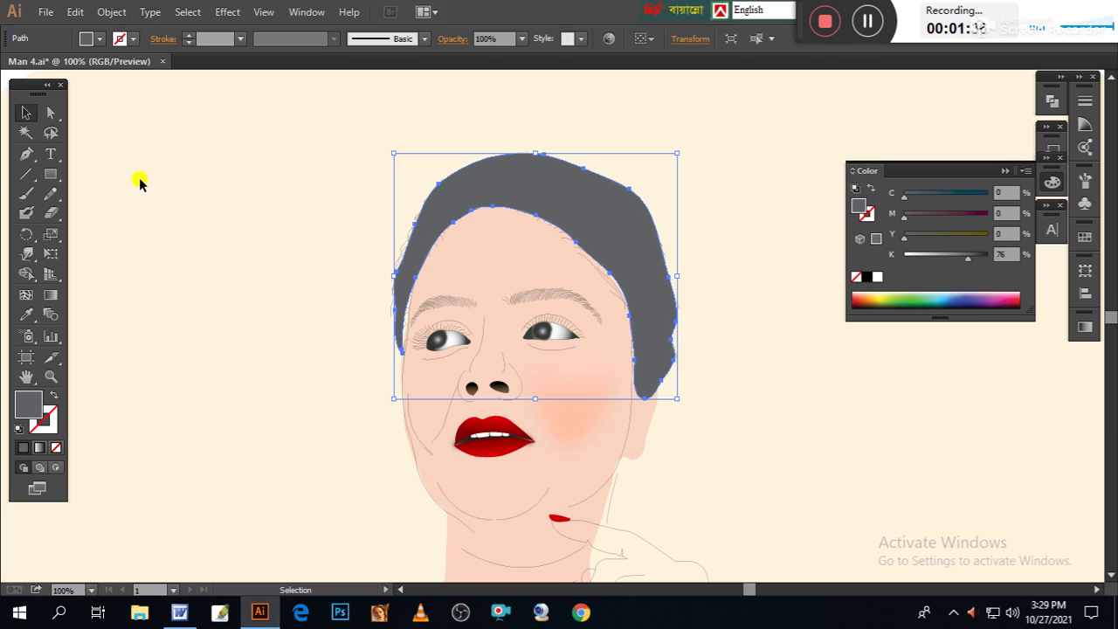
{"action": "left_click", "coordinate": [264, 116]}
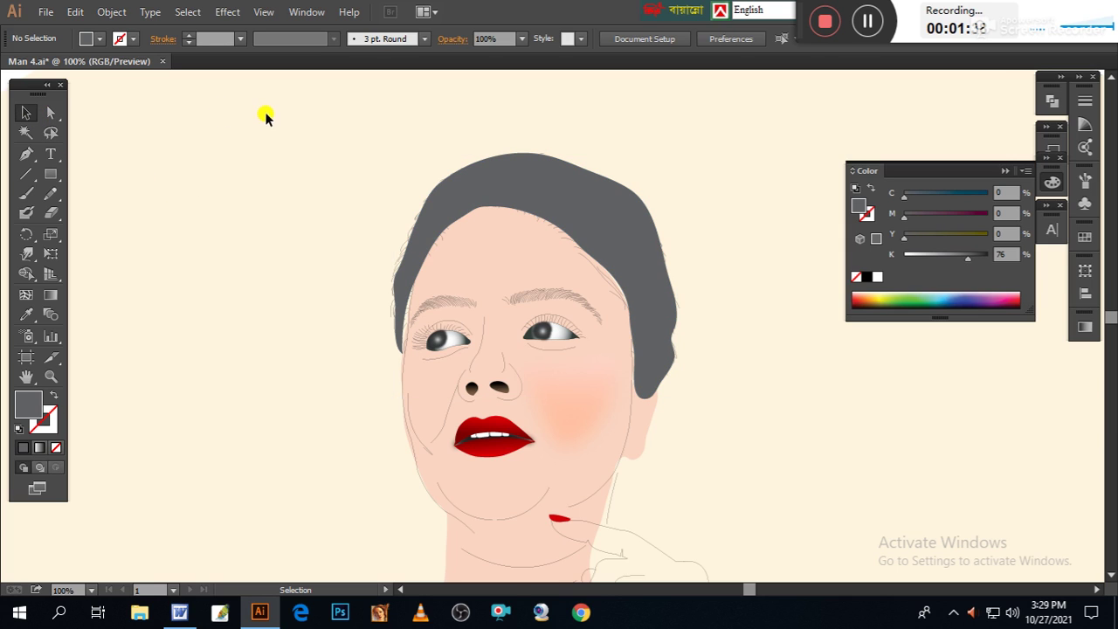
{"action": "key", "text": "ctrl+minus"}
{"action": "key", "text": "ctrl+minus"}
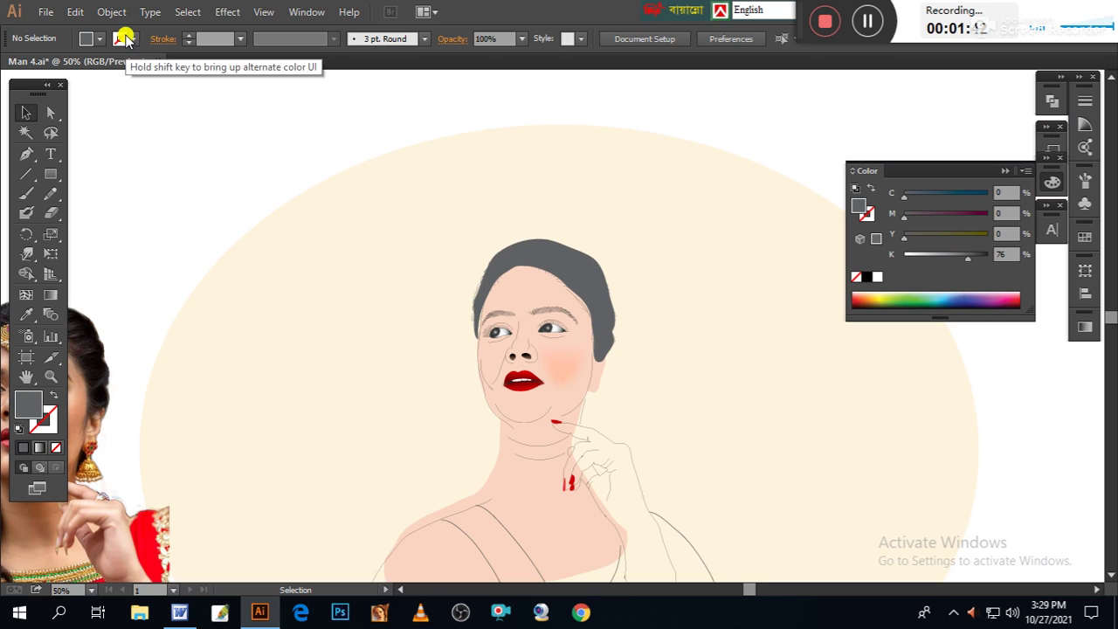
Unlock all objects and send the hair and background circle behind the strand lines
{"action": "left_click", "coordinate": [112, 12]}
{"action": "left_click", "coordinate": [148, 128]}
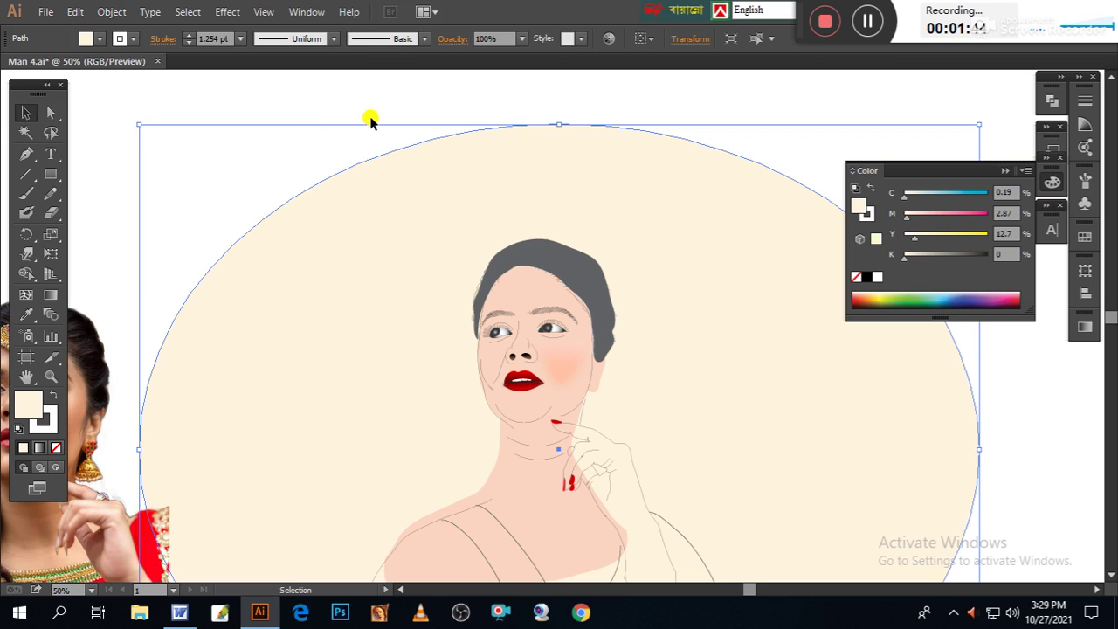
{"action": "left_click", "coordinate": [313, 108]}
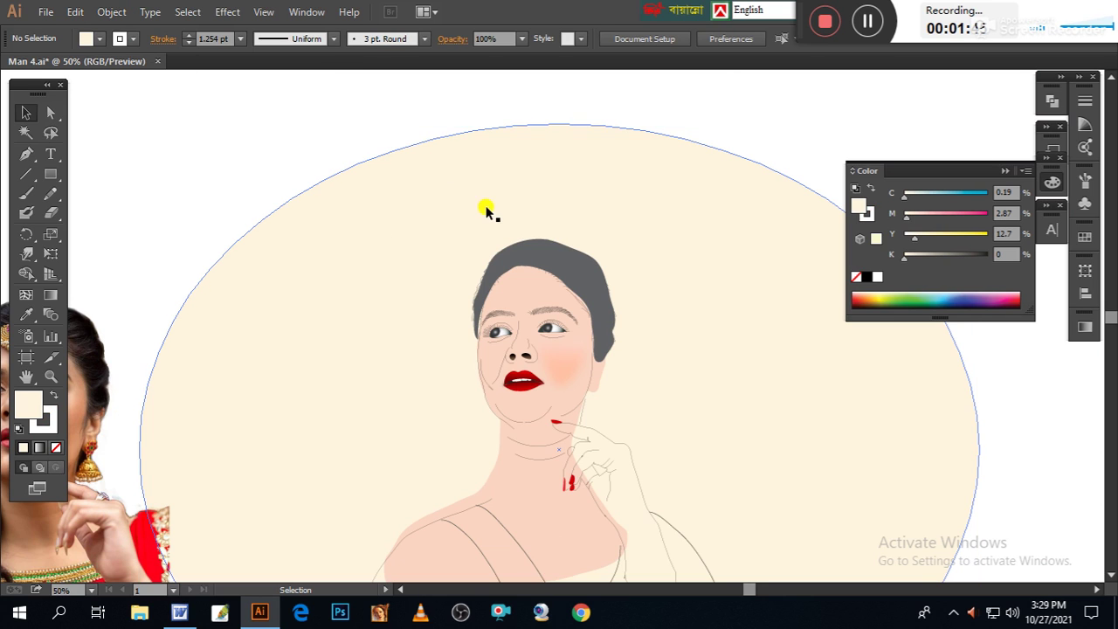
{"action": "left_click", "coordinate": [538, 256]}
{"action": "left_click", "coordinate": [429, 210], "text": "shift"}
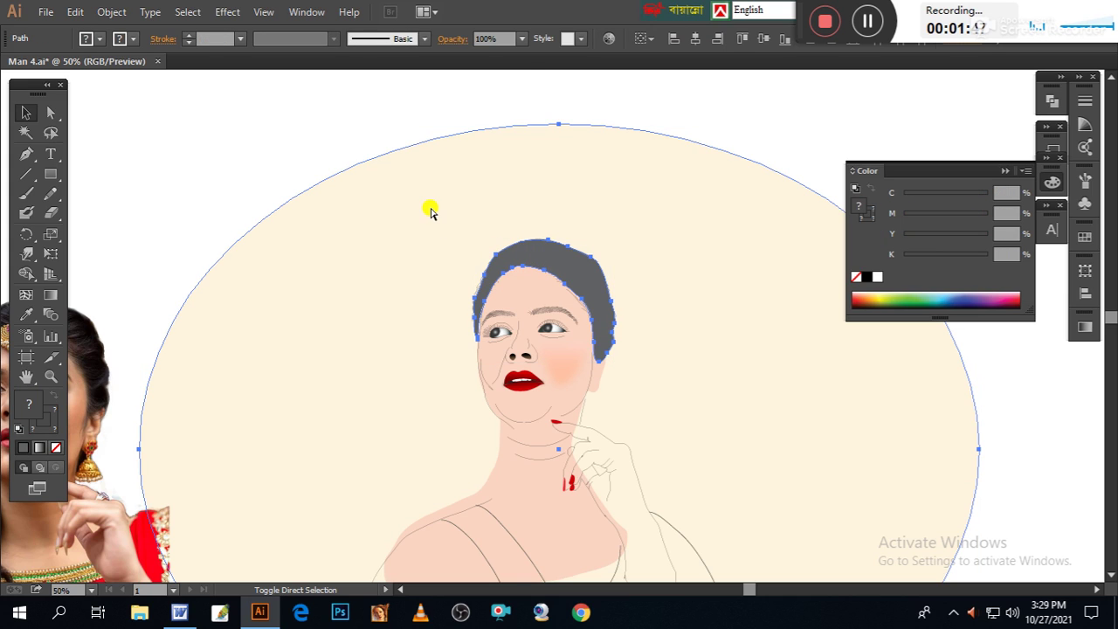
{"action": "key", "text": "ctrl+shift+bracketleft"}
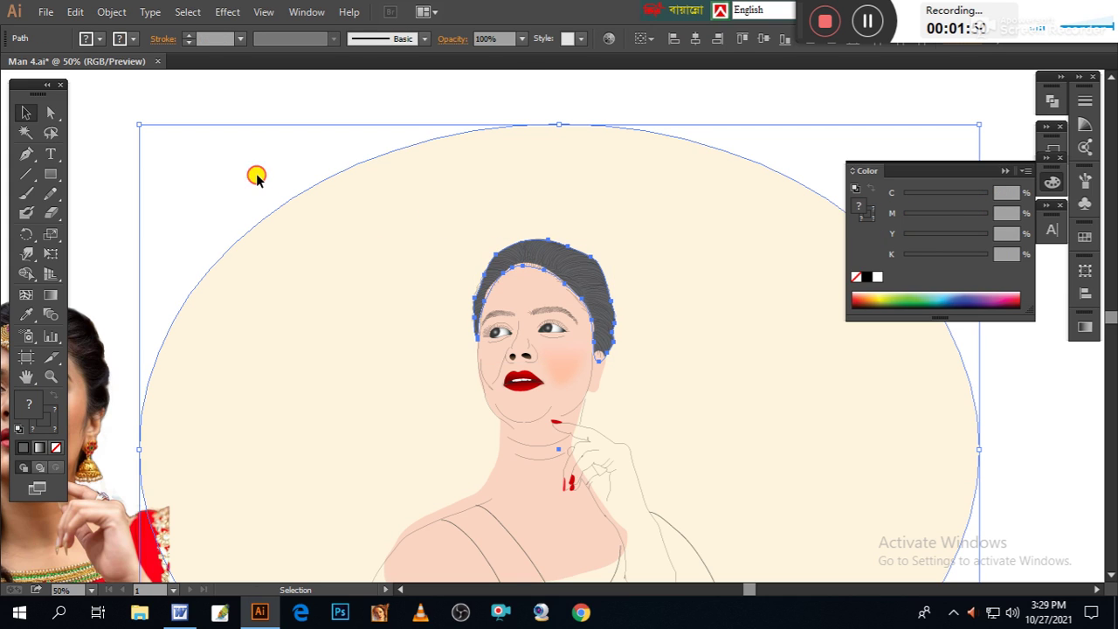
{"action": "left_click", "coordinate": [256, 177]}
{"action": "key", "text": "ctrl+plus"}
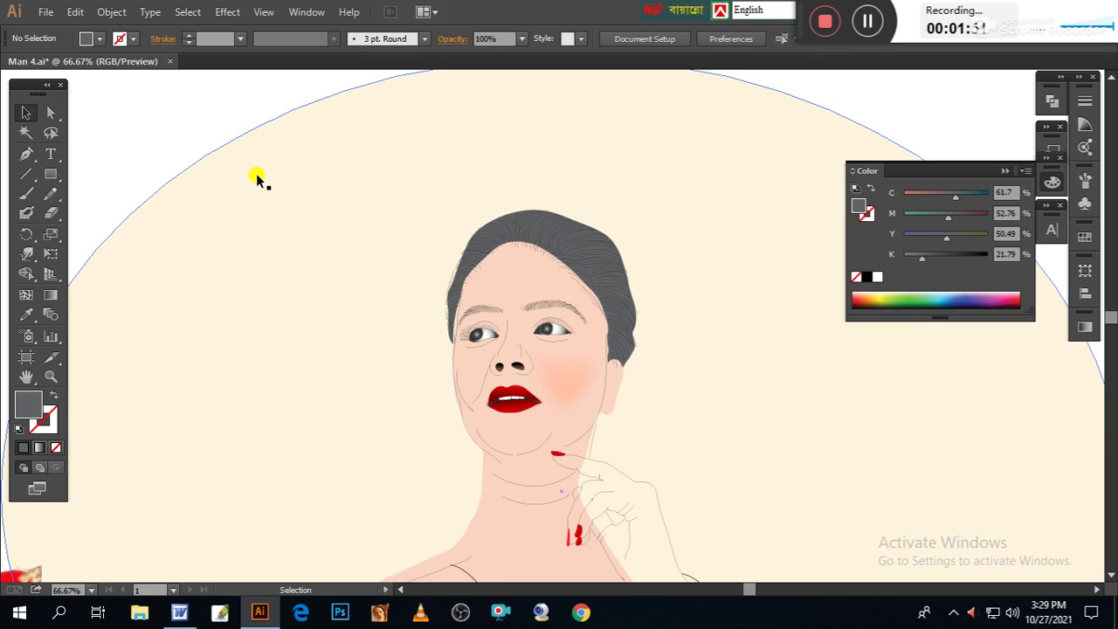
{"action": "scroll", "coordinate": [385, 297], "scroll_direction": "up", "scroll_amount": 3}
{"action": "scroll", "coordinate": [384, 297], "scroll_direction": "left", "scroll_amount": 3}
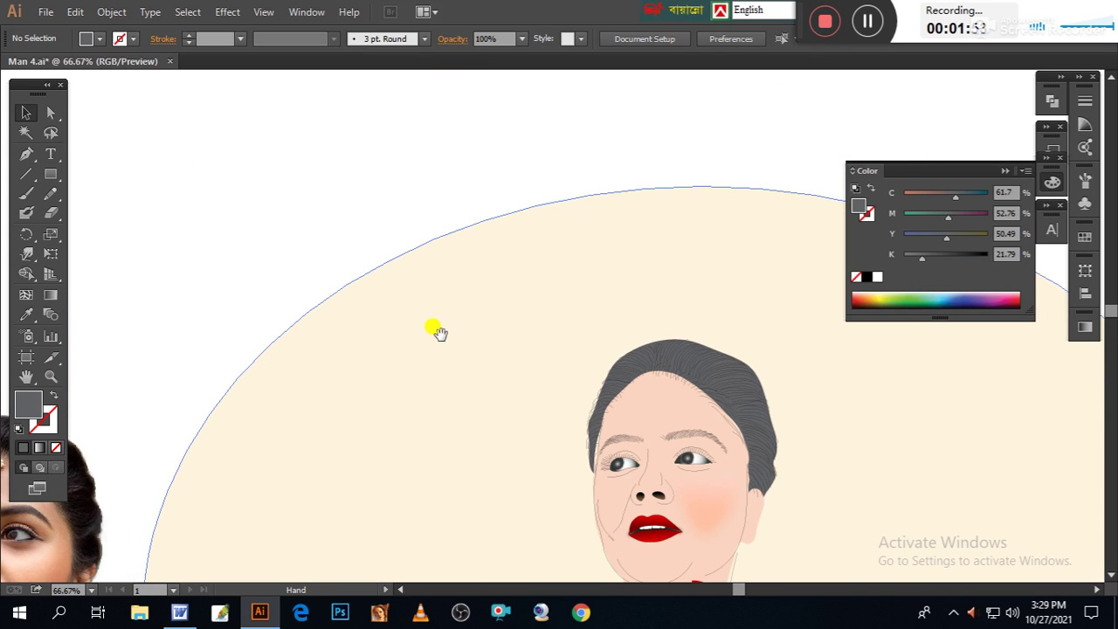
{"action": "left_click", "coordinate": [406, 292]}
{"action": "key", "text": "a"}
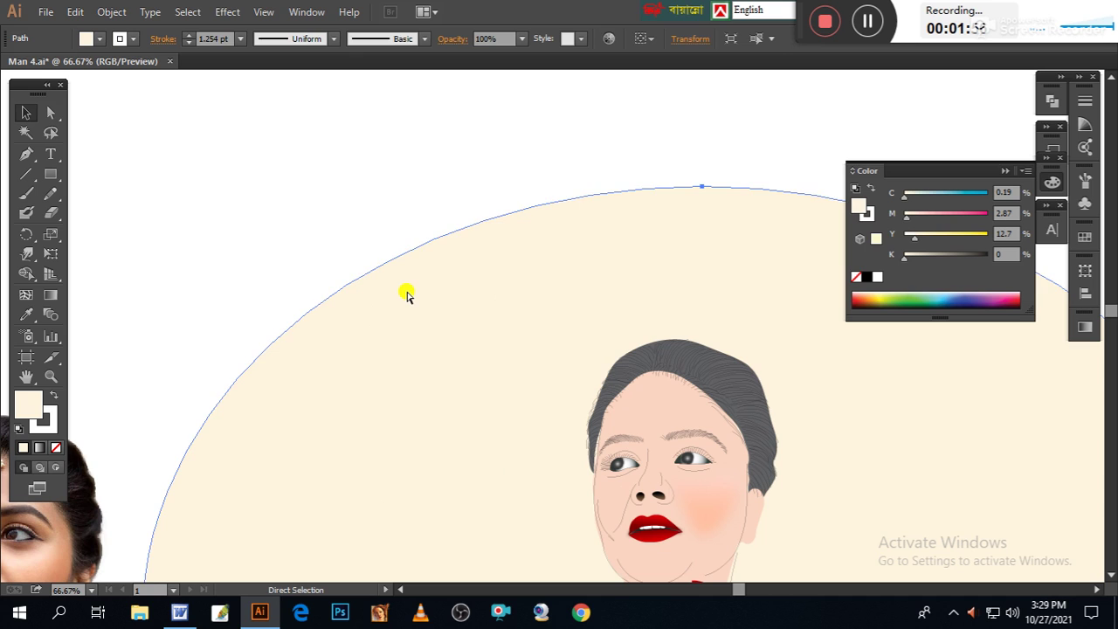
{"action": "key", "text": "v"}
{"action": "key", "text": "ctrl+shift+a"}
{"action": "key", "text": "ctrl+plus"}
{"action": "key", "text": "ctrl+plus"}
{"action": "key", "text": "ctrl+plus"}
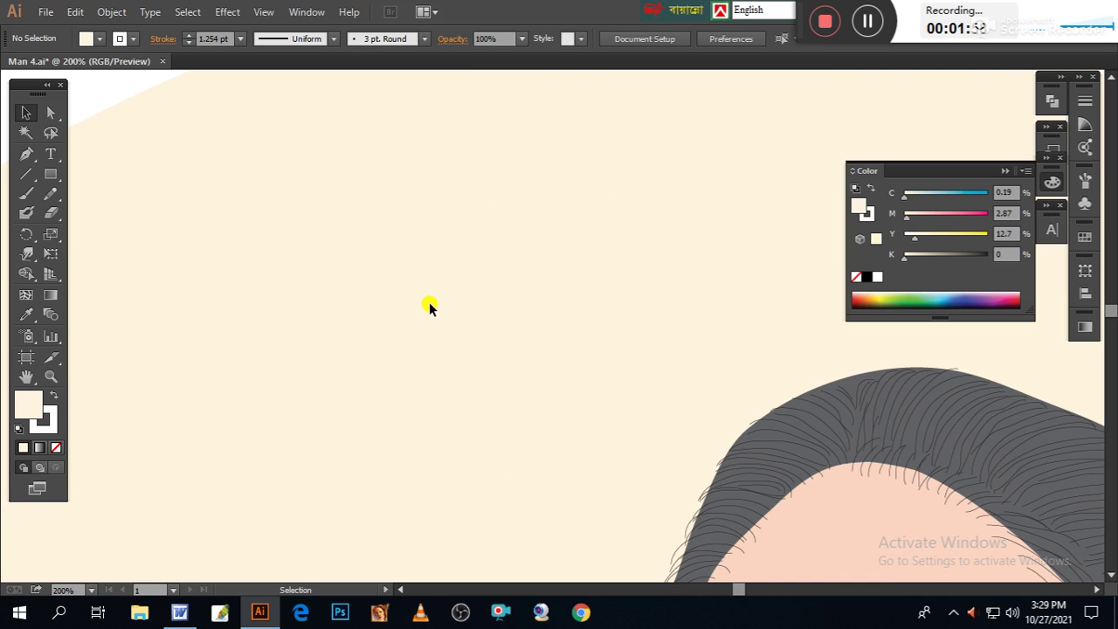
{"action": "left_click_drag", "start_coordinate": [466, 331], "coordinate": [282, 206]}
{"action": "left_click_drag", "start_coordinate": [387, 268], "coordinate": [218, 170]}
{"action": "left_click_drag", "start_coordinate": [330, 244], "coordinate": [305, 200]}
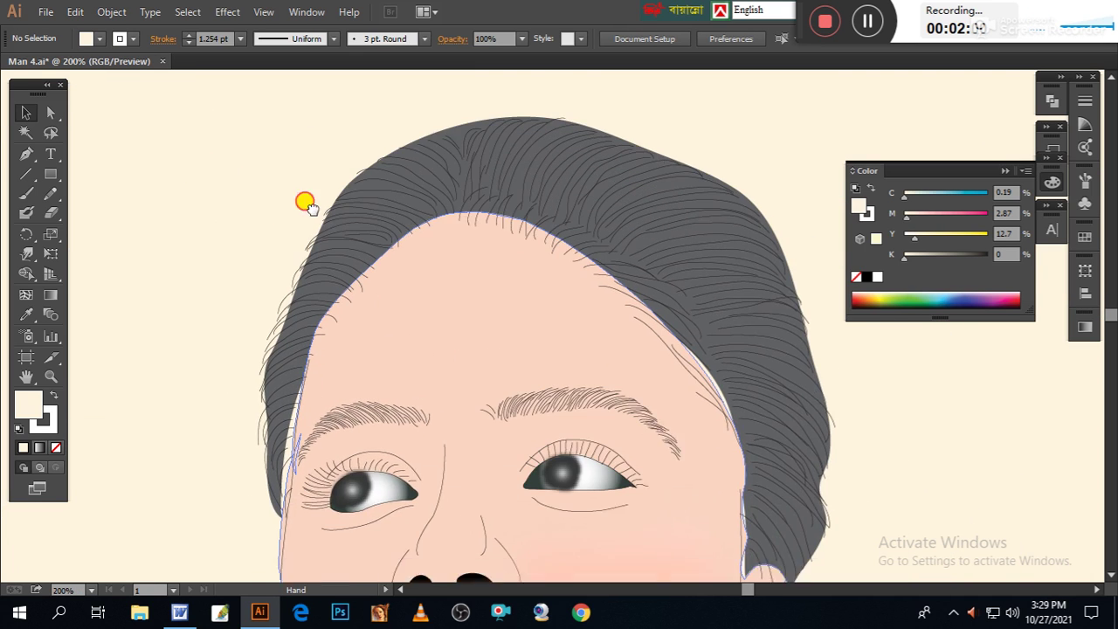
{"action": "mouse_move", "coordinate": [355, 268]}
{"action": "left_mouse_down"}
{"action": "mouse_move", "coordinate": [317, 230]}
{"action": "mouse_move", "coordinate": [402, 278]}
{"action": "left_mouse_up"}
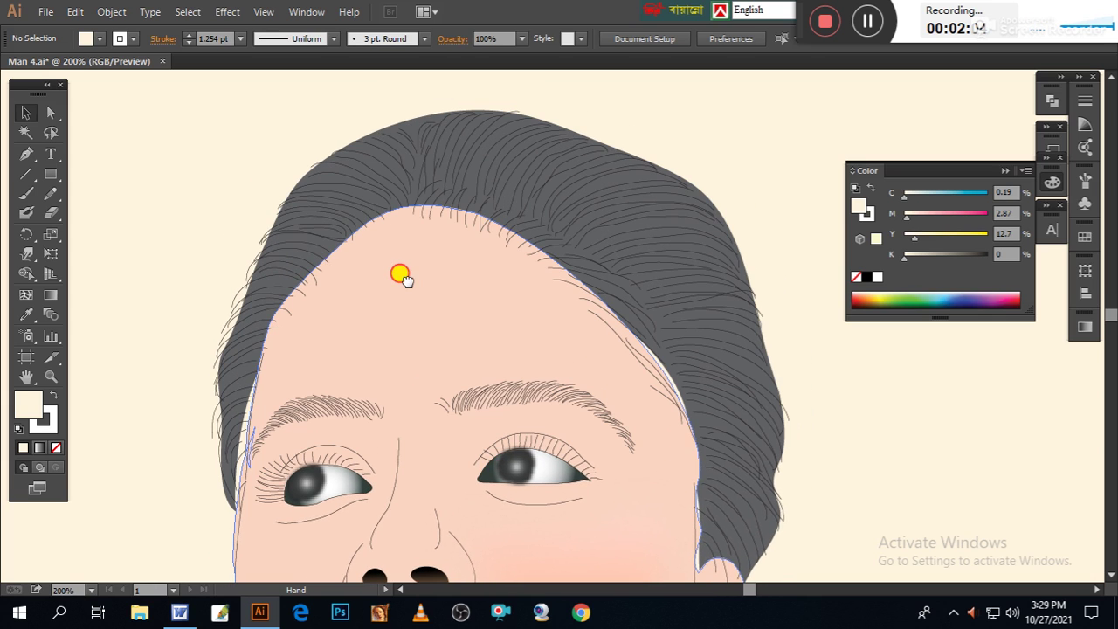
{"action": "left_click", "coordinate": [506, 194]}
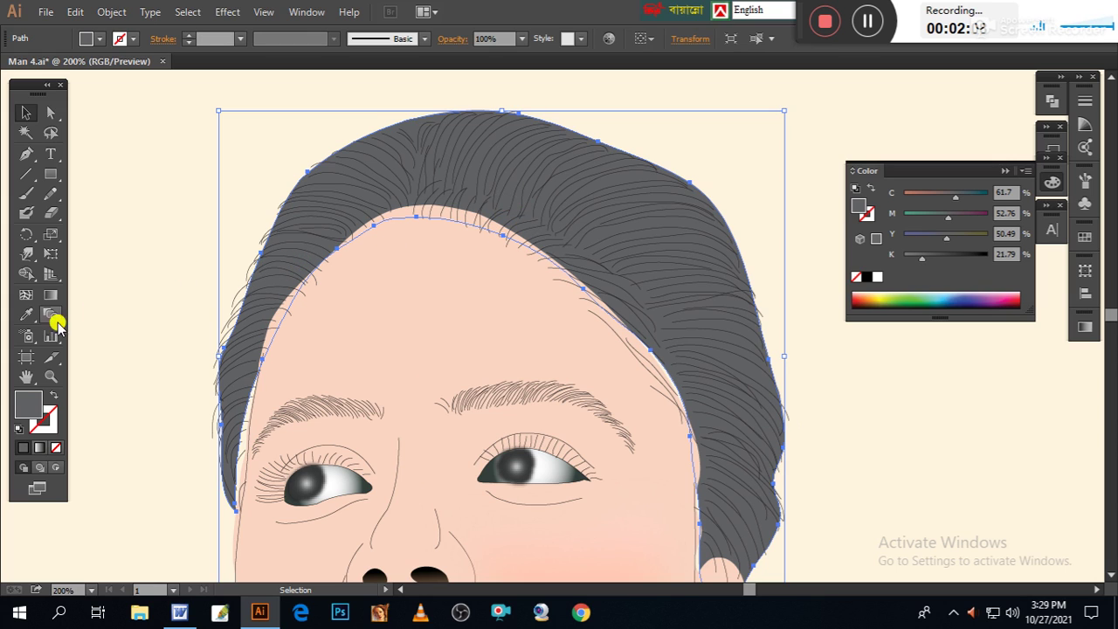
Warp the hair's left edge and the hairline near the crown
{"action": "left_click", "coordinate": [26, 253]}
{"action": "mouse_move", "coordinate": [305, 249]}
{"action": "left_mouse_down"}
{"action": "mouse_move", "coordinate": [259, 275]}
{"action": "mouse_move", "coordinate": [245, 292]}
{"action": "mouse_move", "coordinate": [249, 310]}
{"action": "mouse_move", "coordinate": [230, 314]}
{"action": "mouse_move", "coordinate": [217, 399]}
{"action": "mouse_move", "coordinate": [229, 494]}
{"action": "mouse_move", "coordinate": [239, 414]}
{"action": "mouse_move", "coordinate": [219, 404]}
{"action": "mouse_move", "coordinate": [204, 417]}
{"action": "mouse_move", "coordinate": [228, 394]}
{"action": "mouse_move", "coordinate": [221, 441]}
{"action": "left_mouse_up"}
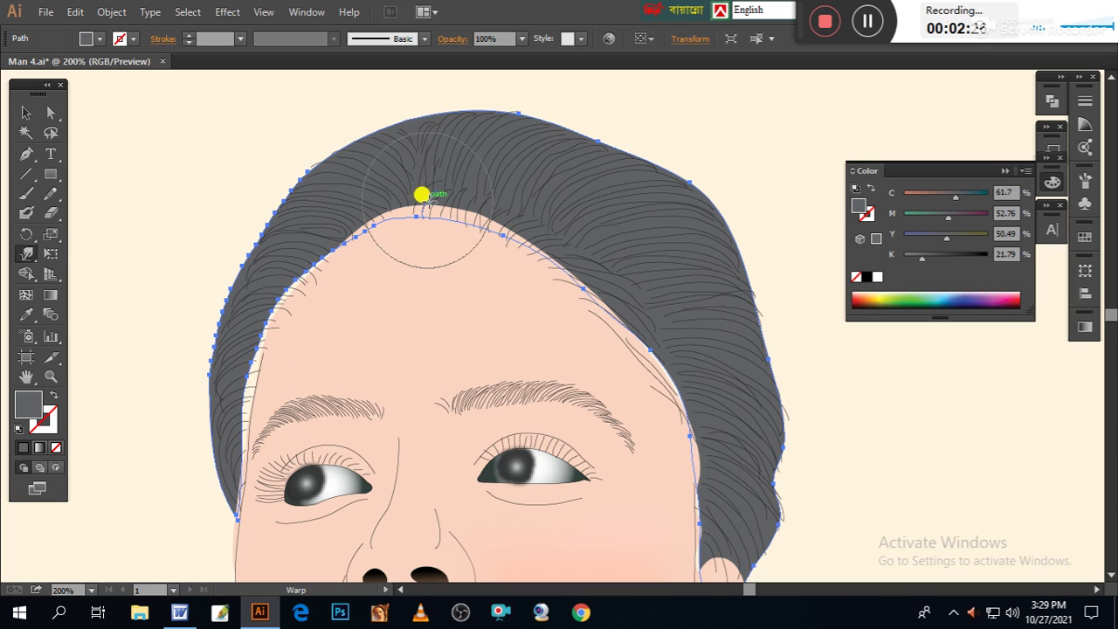
{"action": "mouse_move", "coordinate": [432, 187]}
{"action": "left_mouse_down"}
{"action": "mouse_move", "coordinate": [434, 200]}
{"action": "mouse_move", "coordinate": [400, 191]}
{"action": "mouse_move", "coordinate": [433, 192]}
{"action": "mouse_move", "coordinate": [425, 206]}
{"action": "mouse_move", "coordinate": [432, 184]}
{"action": "mouse_move", "coordinate": [417, 215]}
{"action": "mouse_move", "coordinate": [409, 198]}
{"action": "mouse_move", "coordinate": [369, 218]}
{"action": "mouse_move", "coordinate": [460, 219]}
{"action": "mouse_move", "coordinate": [497, 234]}
{"action": "left_mouse_up"}
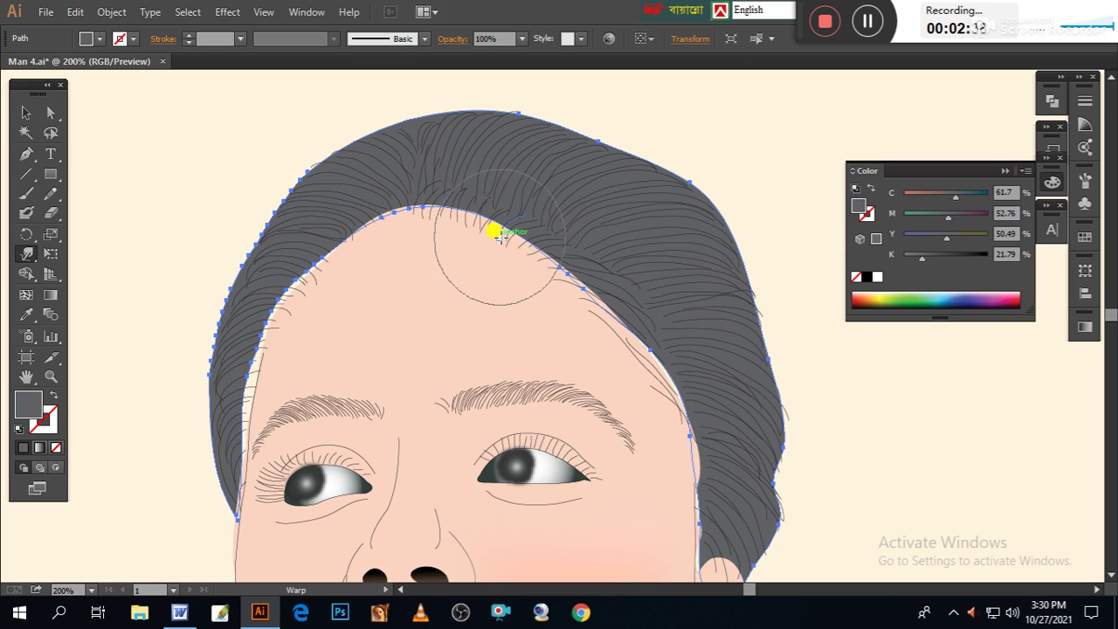
Inspect the hair path's anchors, try a deeper hairline dip, then undo it
{"action": "left_click", "coordinate": [52, 114]}
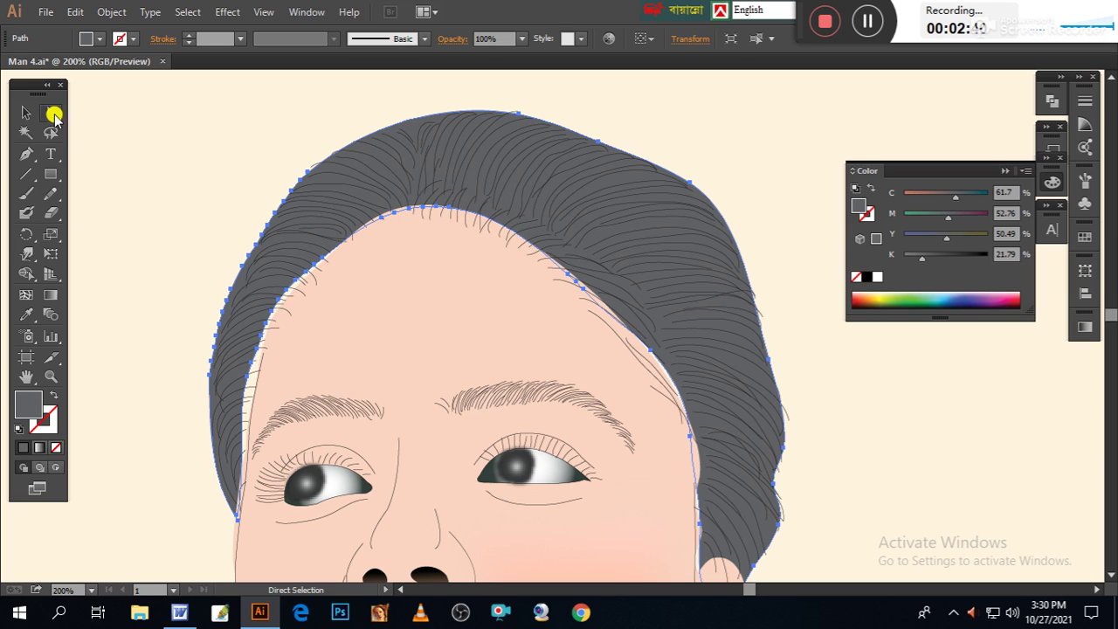
{"action": "left_click", "coordinate": [294, 154]}
{"action": "left_click", "coordinate": [369, 199]}
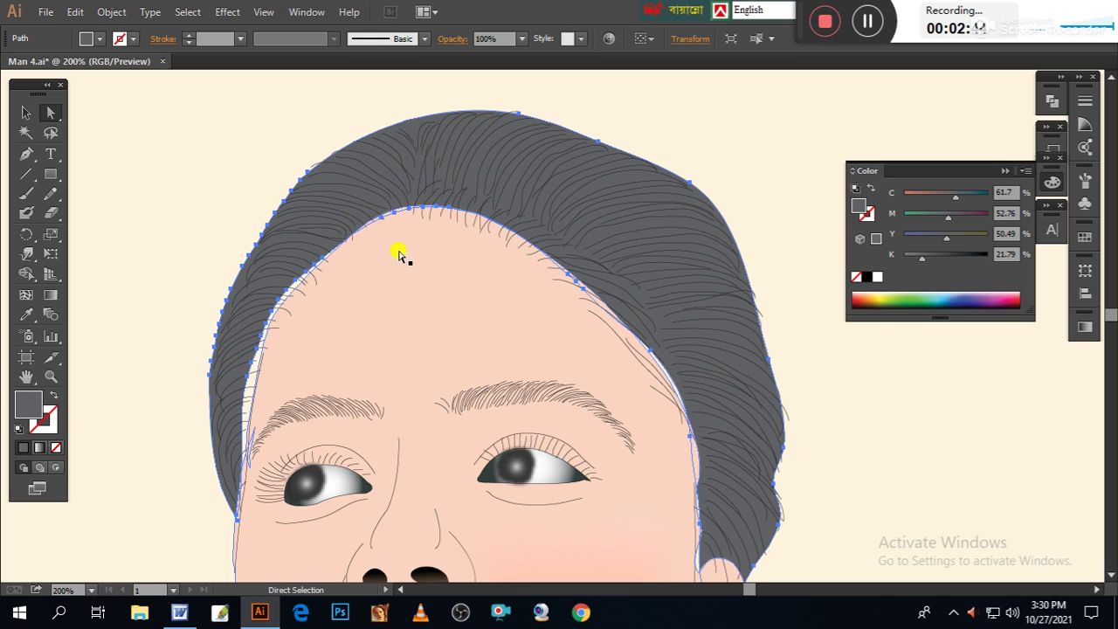
{"action": "left_click", "coordinate": [812, 277]}
{"action": "left_click", "coordinate": [736, 330]}
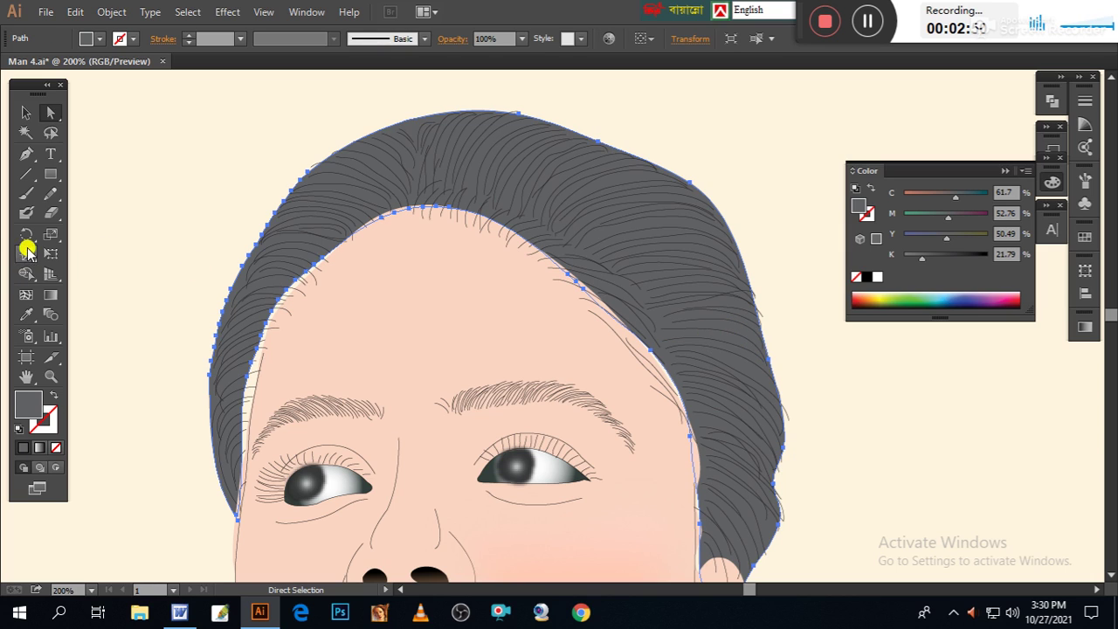
{"action": "left_click", "coordinate": [26, 254]}
{"action": "mouse_move", "coordinate": [430, 189]}
{"action": "left_mouse_down"}
{"action": "mouse_move", "coordinate": [390, 191]}
{"action": "mouse_move", "coordinate": [425, 207]}
{"action": "mouse_move", "coordinate": [379, 193]}
{"action": "mouse_move", "coordinate": [420, 190]}
{"action": "mouse_move", "coordinate": [435, 276]}
{"action": "mouse_move", "coordinate": [488, 277]}
{"action": "left_mouse_up"}
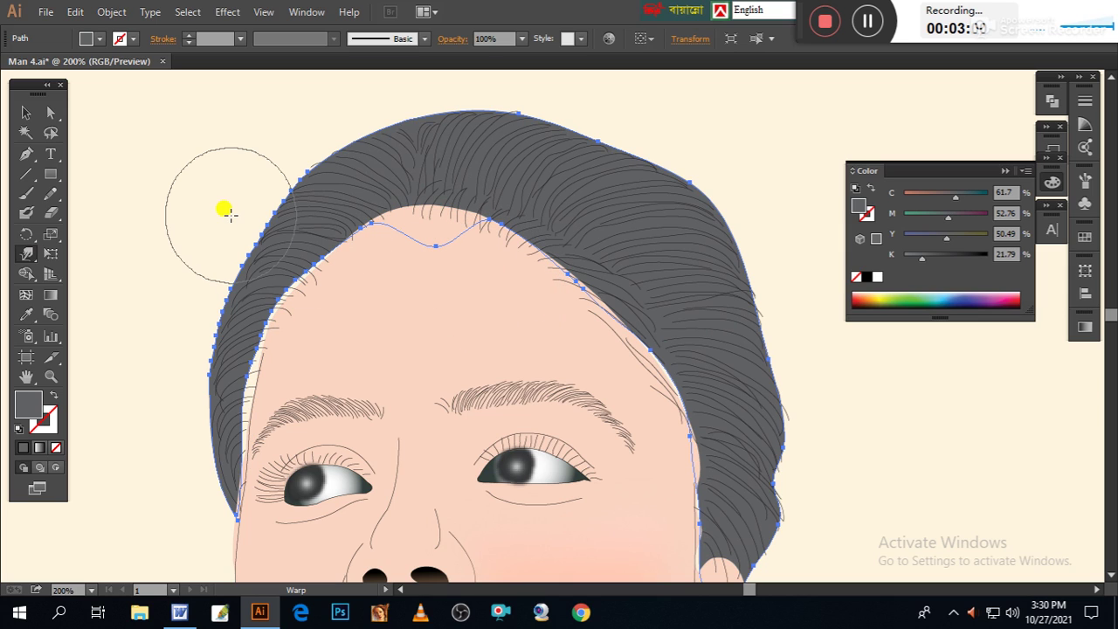
{"action": "key", "text": "ctrl+z"}
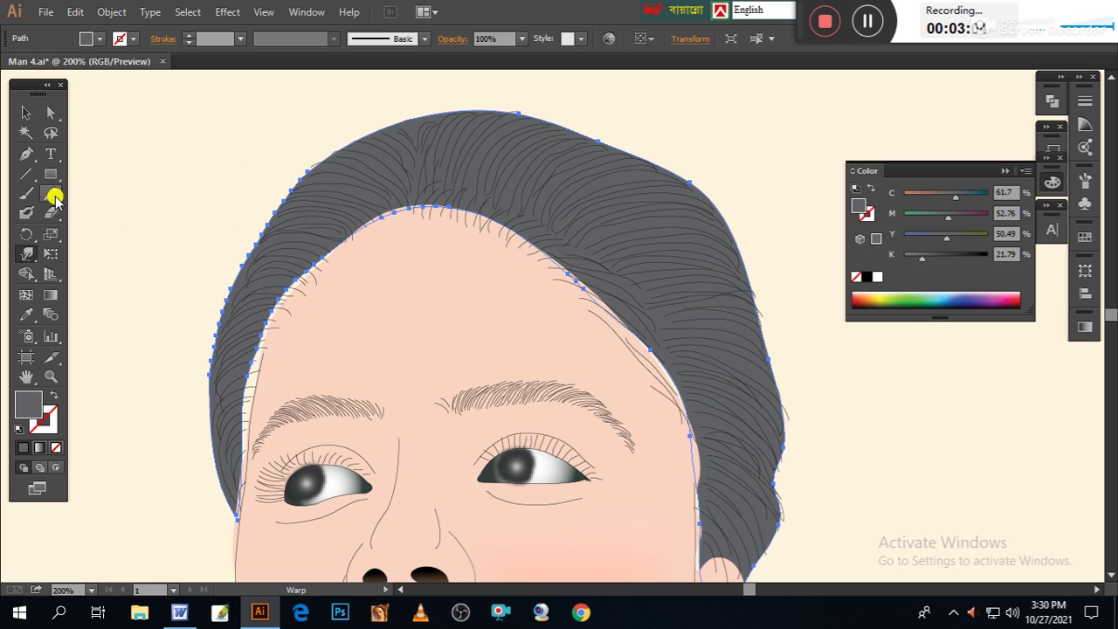
{"action": "left_click", "coordinate": [29, 113]}
{"action": "left_click", "coordinate": [135, 142]}
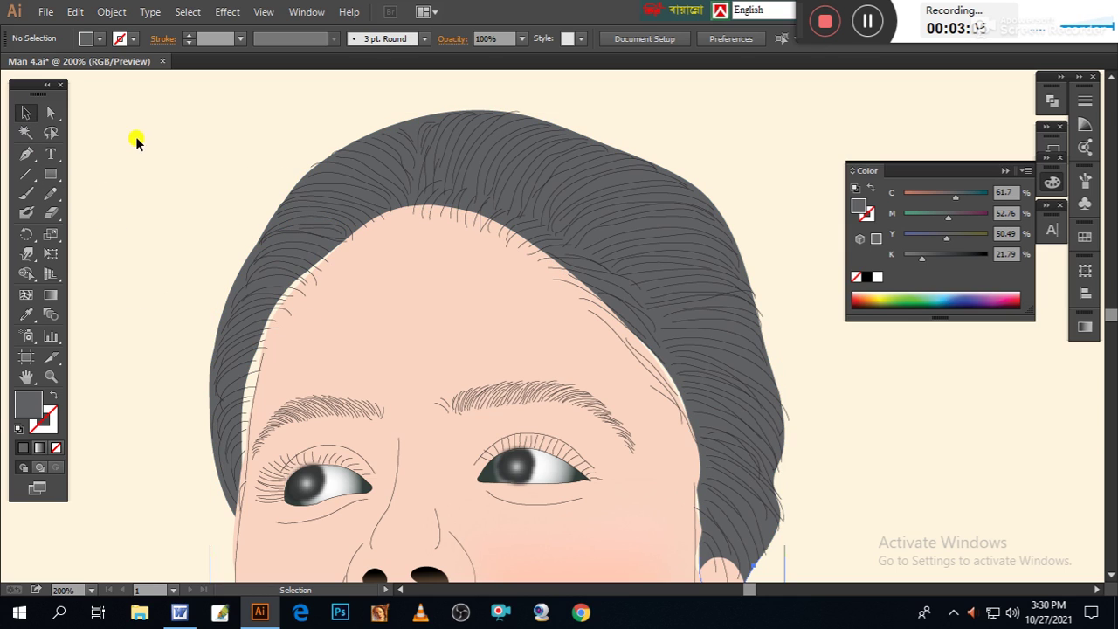
{"action": "left_click", "coordinate": [378, 304]}
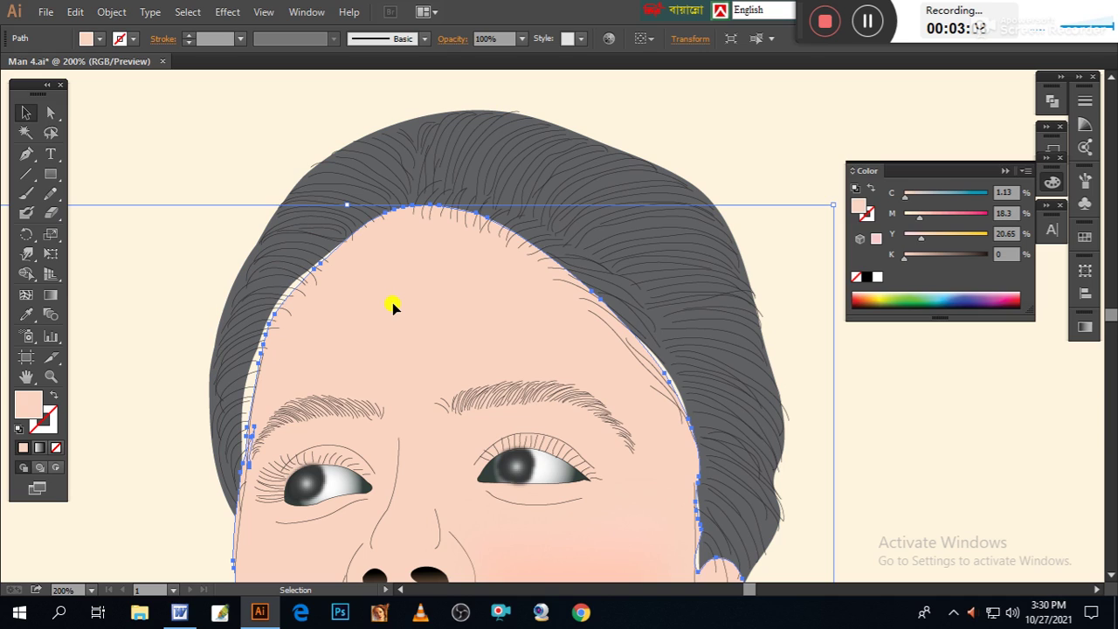
{"action": "key", "text": "a"}
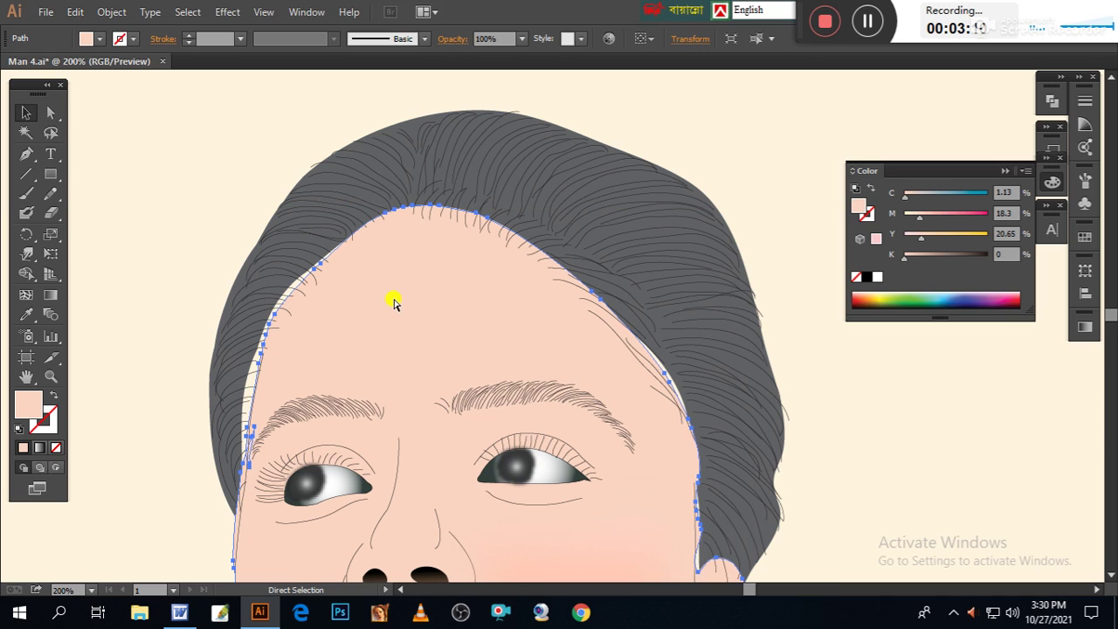
{"action": "key", "text": "ctrl+shift+a"}
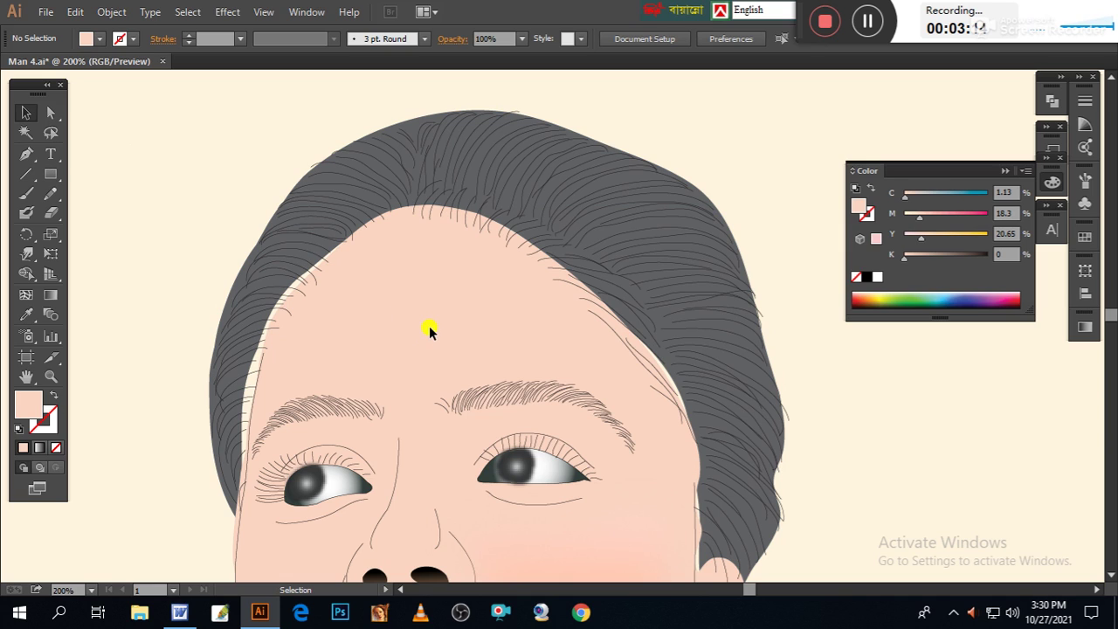
{"action": "left_click", "coordinate": [371, 193]}
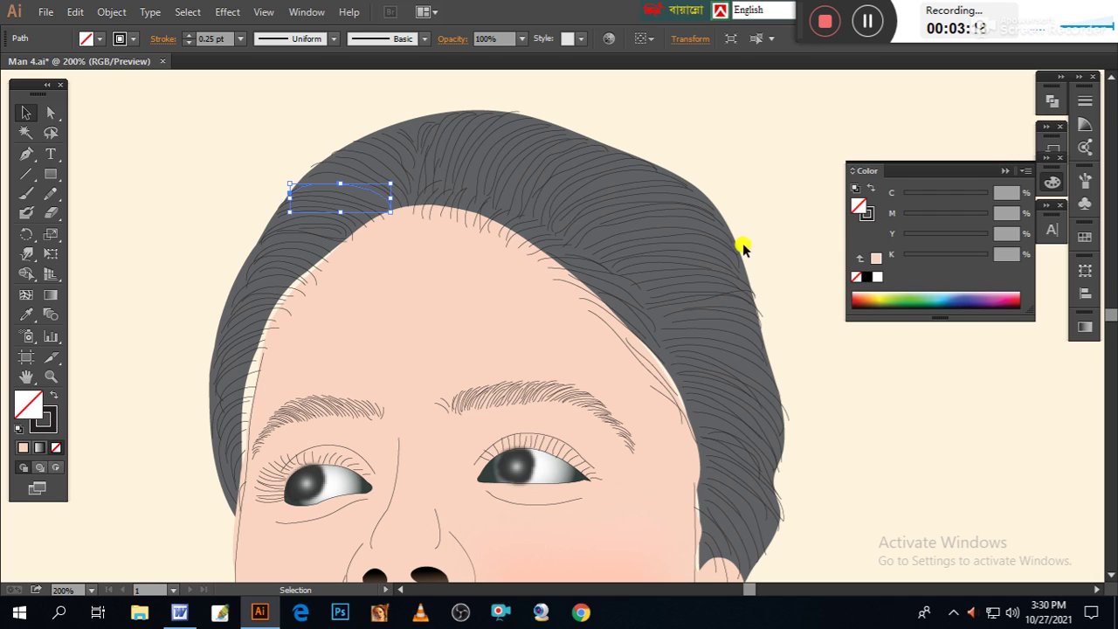
{"action": "left_click", "coordinate": [738, 413]}
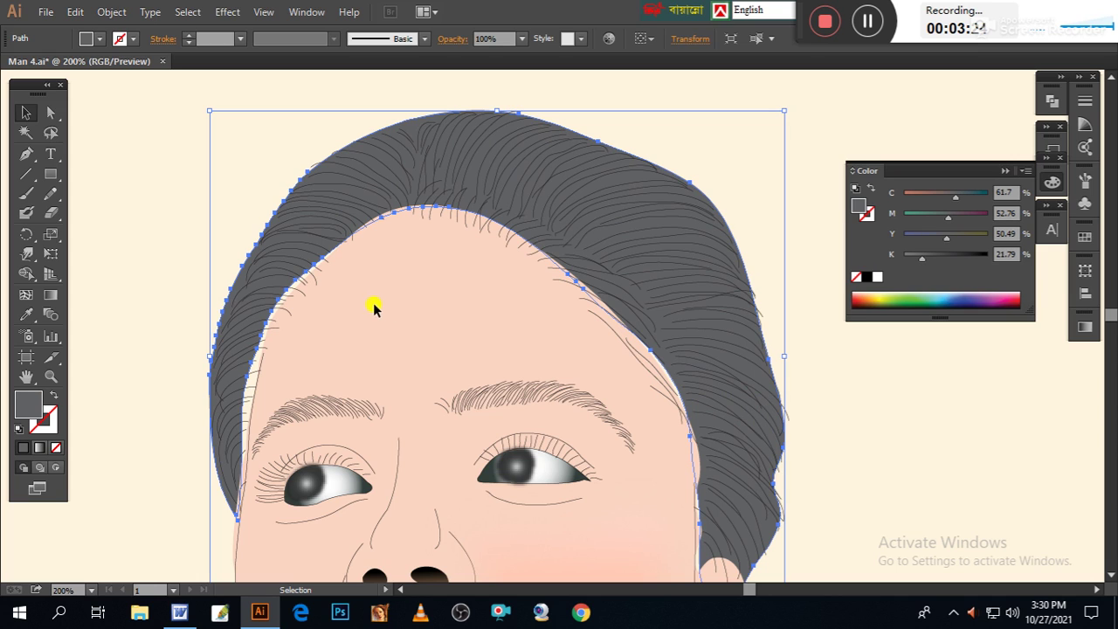
Unlock all objects, zoom out, and select the background, face and hair-edge paths
{"action": "left_click", "coordinate": [149, 241]}
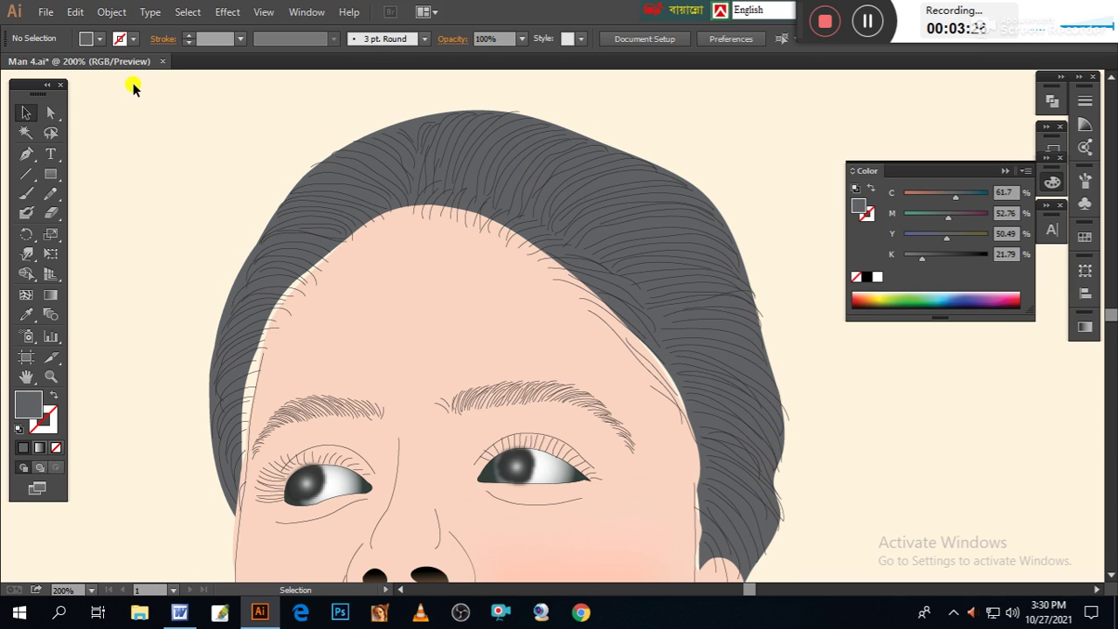
{"action": "left_click", "coordinate": [111, 12]}
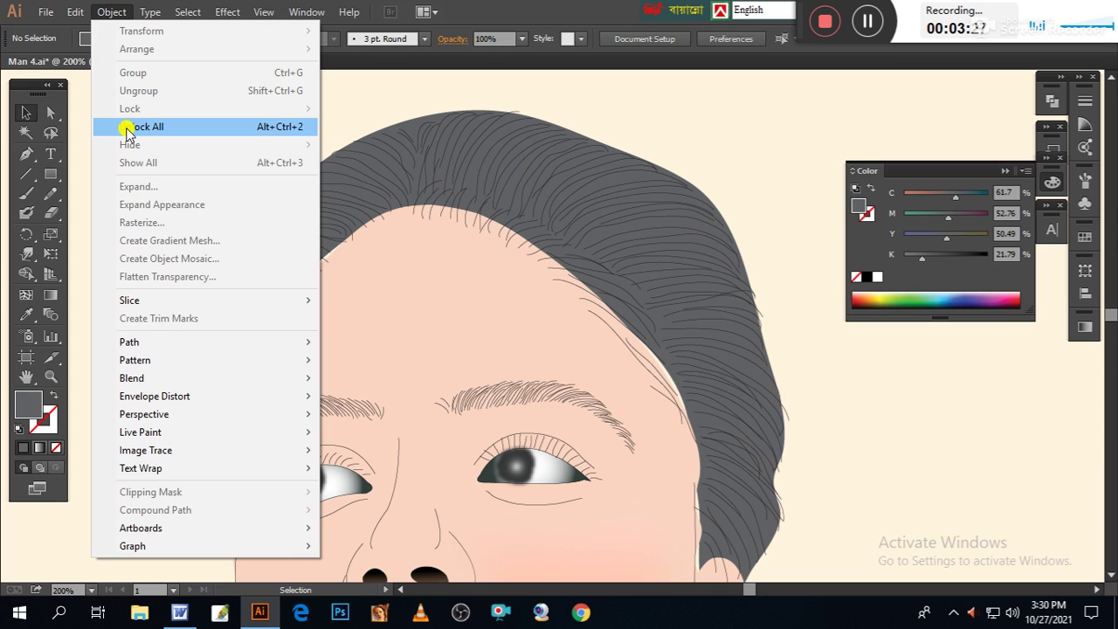
{"action": "left_click", "coordinate": [194, 130]}
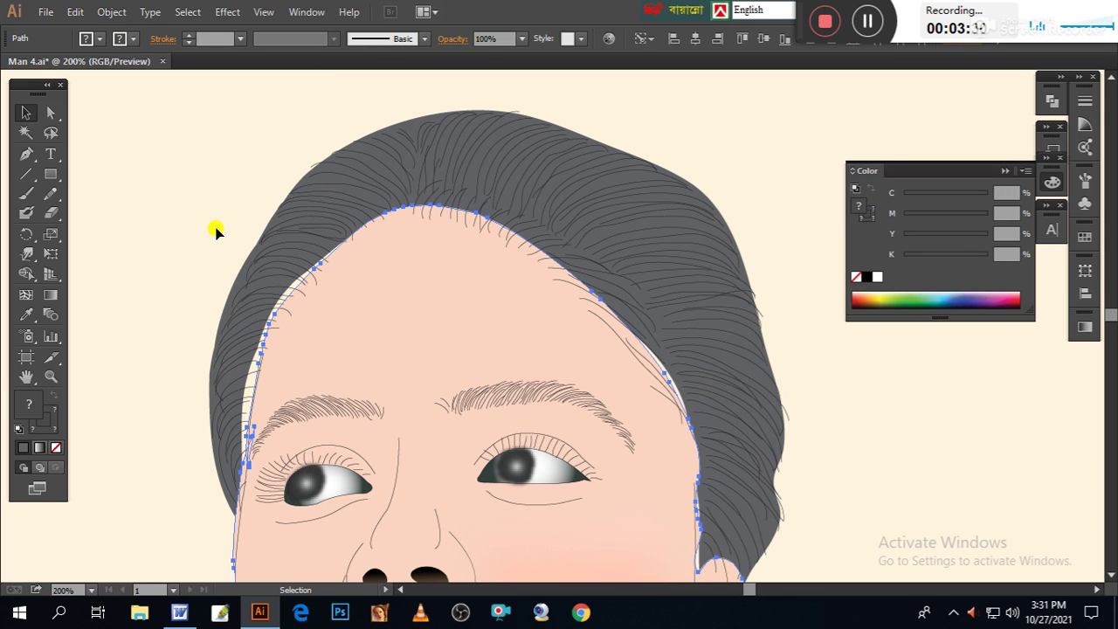
{"action": "key", "text": "ctrl+minus"}
{"action": "key", "text": "ctrl+minus"}
{"action": "key", "text": "ctrl+minus"}
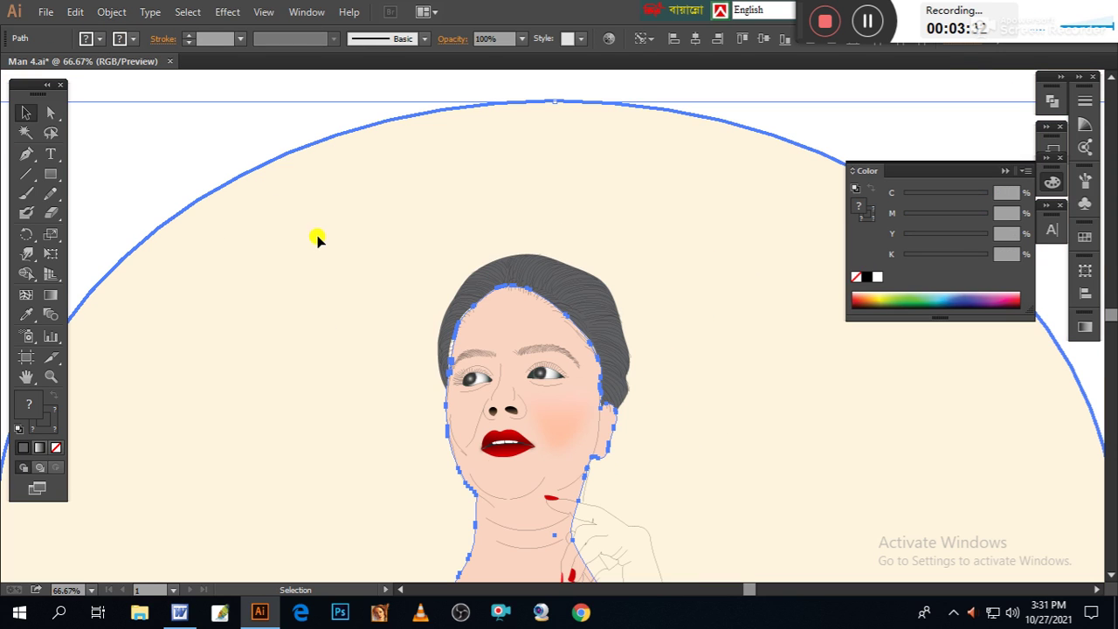
{"action": "left_click", "coordinate": [179, 144]}
{"action": "left_click", "coordinate": [269, 221]}
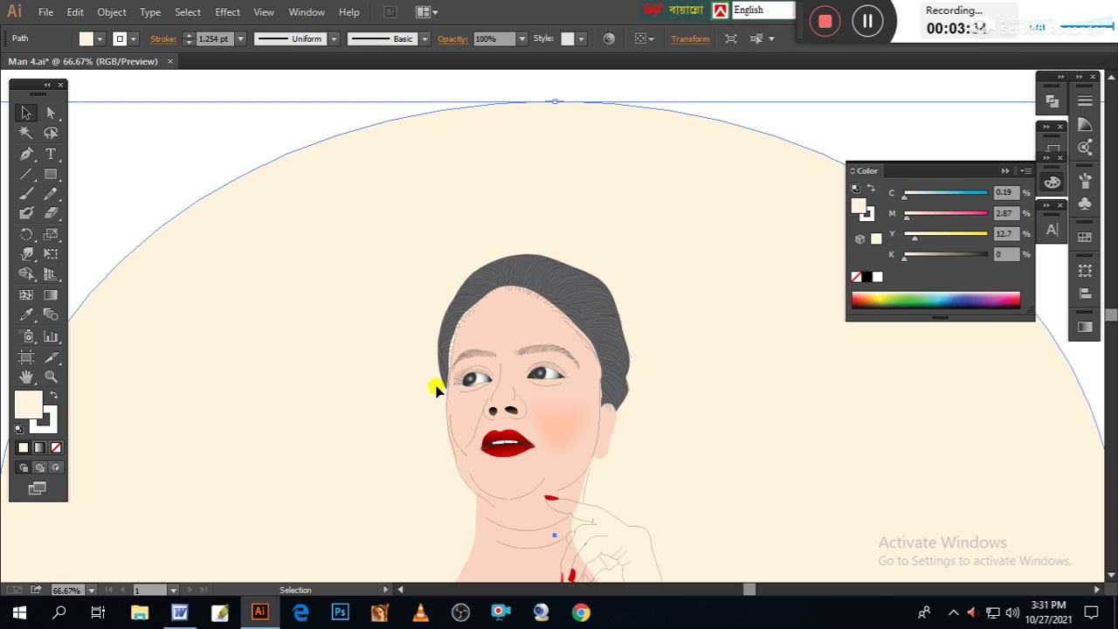
{"action": "left_click", "coordinate": [509, 370], "text": "shift"}
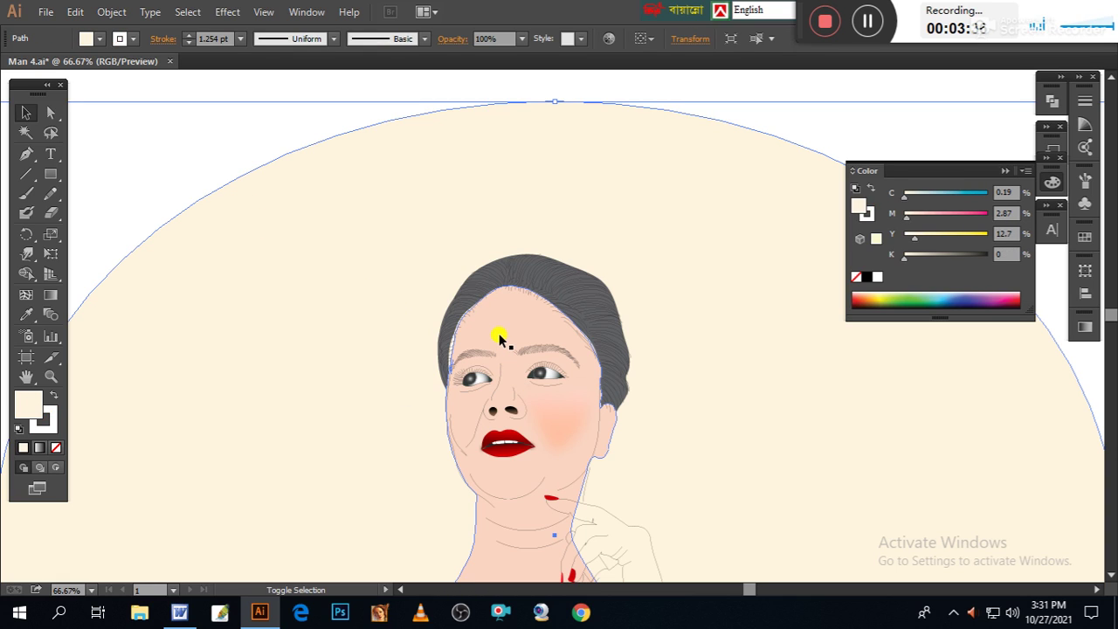
{"action": "left_click", "coordinate": [499, 339], "text": "shift"}
{"action": "key", "text": "ctrl"}
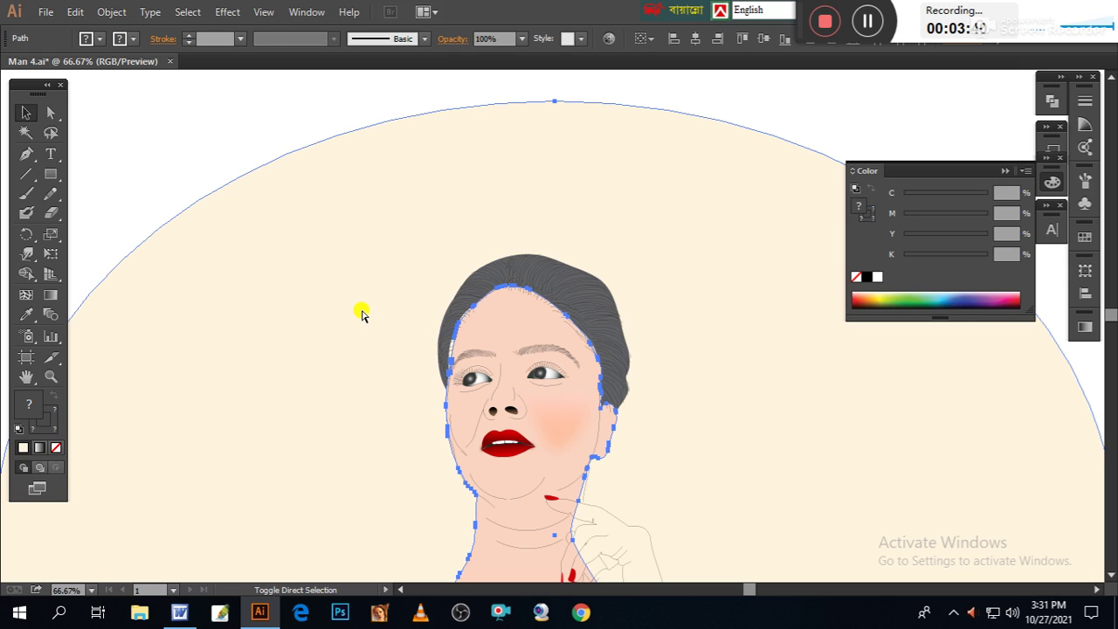
{"action": "key", "text": "ctrl"}
Zoom in and nudge the hair's lower-right anchor up beside the right cheek
{"action": "left_click", "coordinate": [229, 211]}
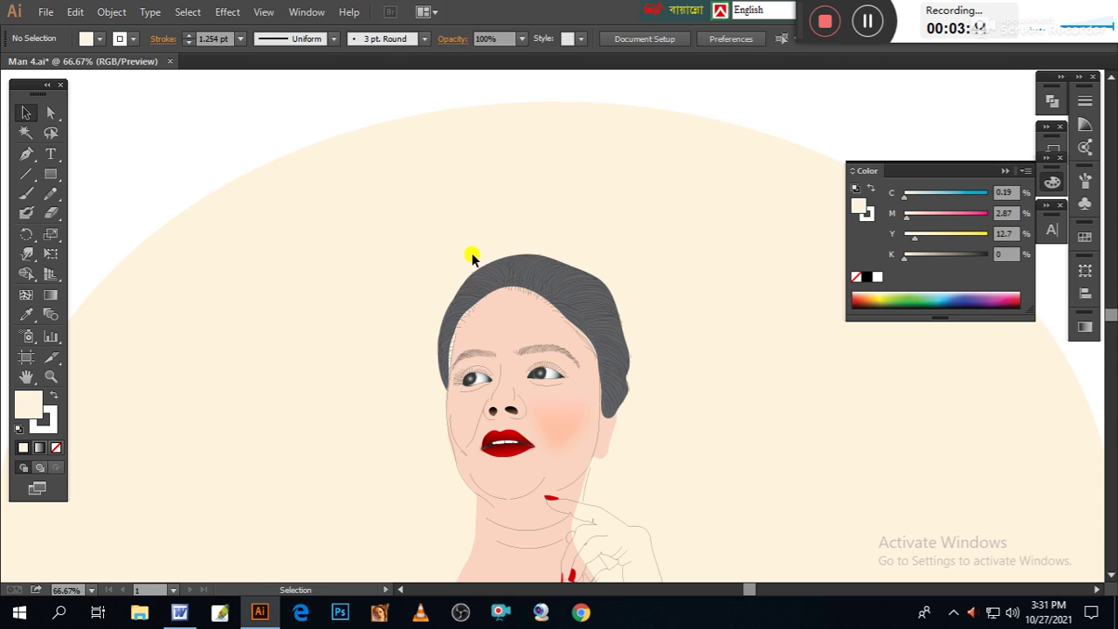
{"action": "scroll", "coordinate": [473, 258], "scroll_direction": "up", "scroll_amount": 1}
{"action": "scroll", "coordinate": [473, 258], "scroll_direction": "up", "scroll_amount": 1}
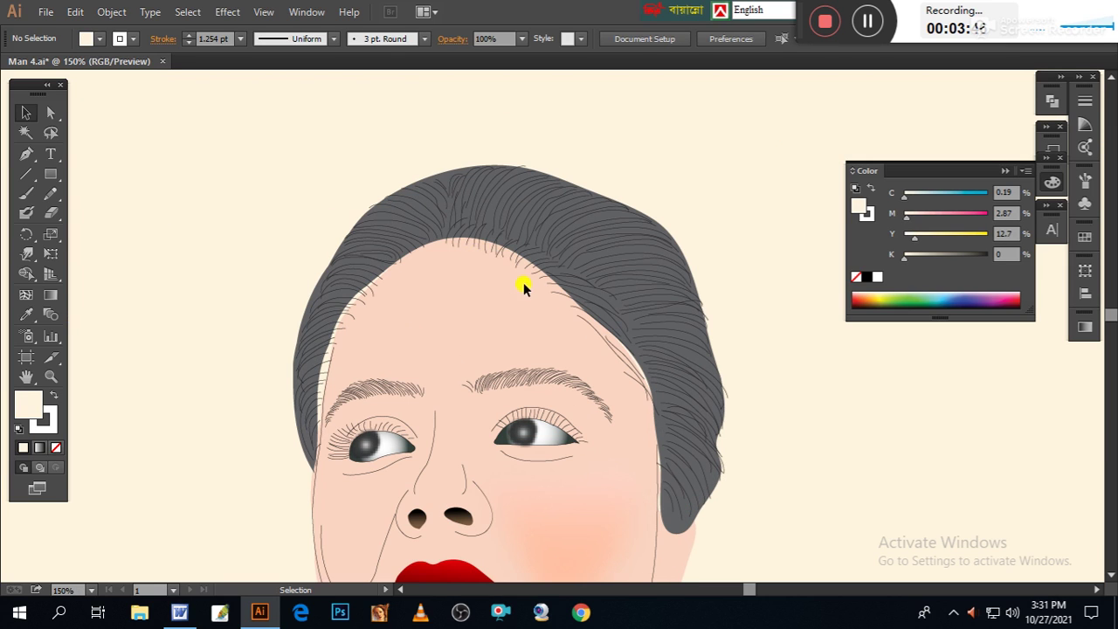
{"action": "left_click", "coordinate": [406, 227]}
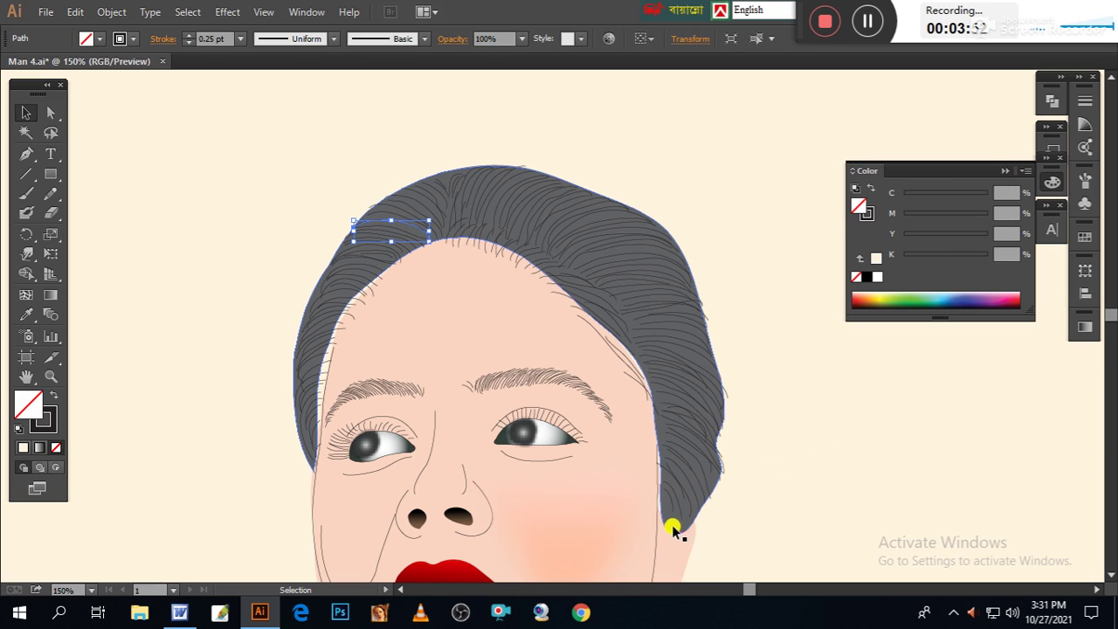
{"action": "left_click_drag", "start_coordinate": [690, 531], "coordinate": [685, 515]}
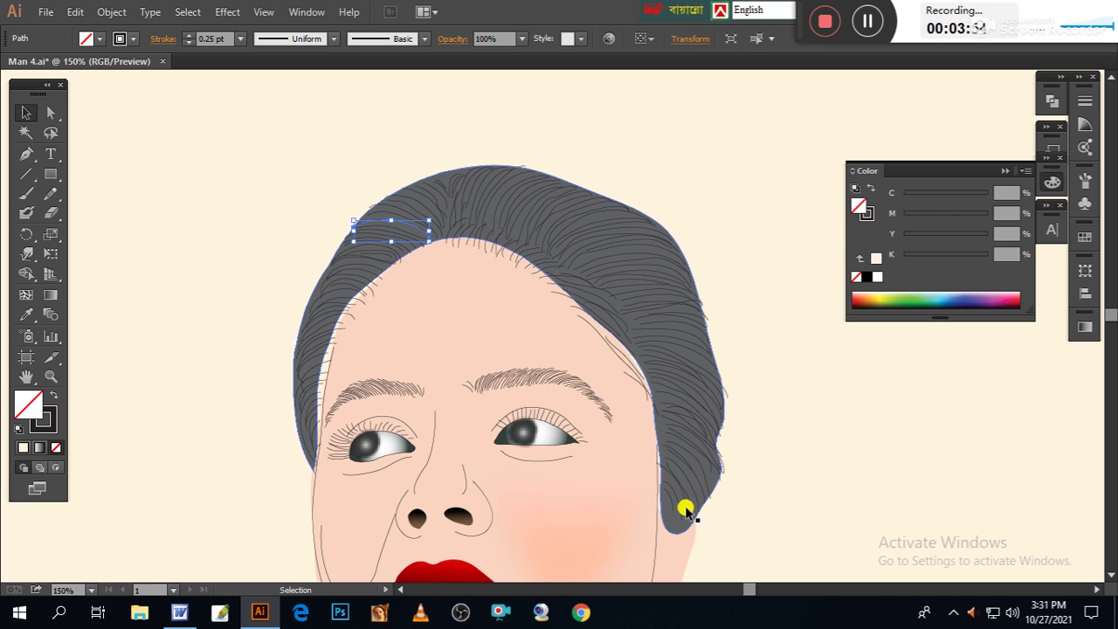
{"action": "left_click", "coordinate": [686, 511]}
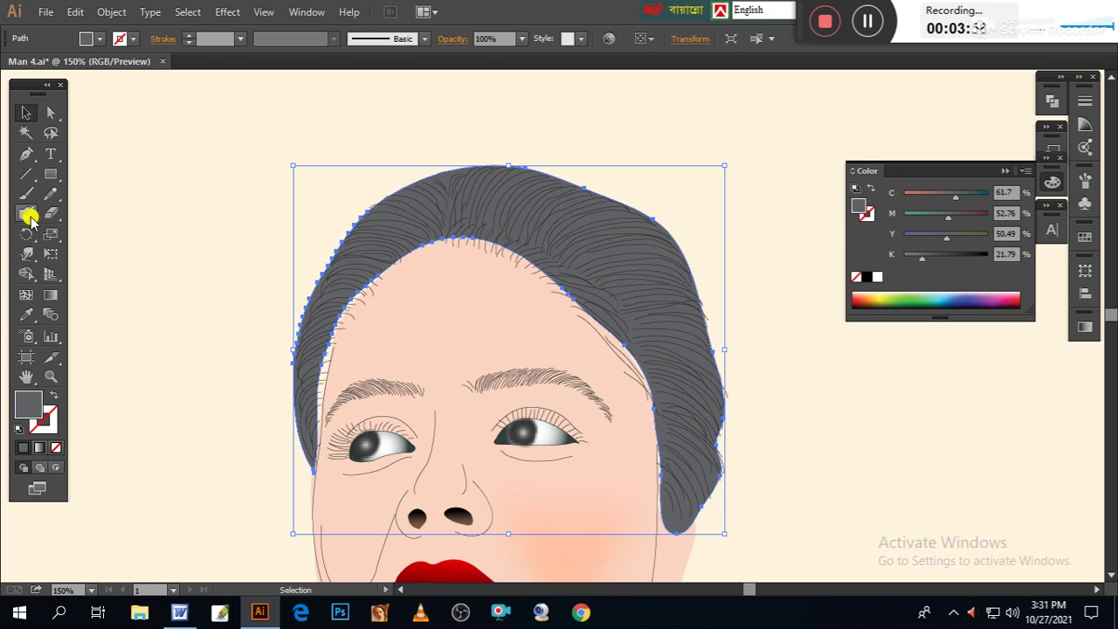
Warp the hair's left temple edge and right edge near the ear
{"action": "left_click", "coordinate": [26, 253]}
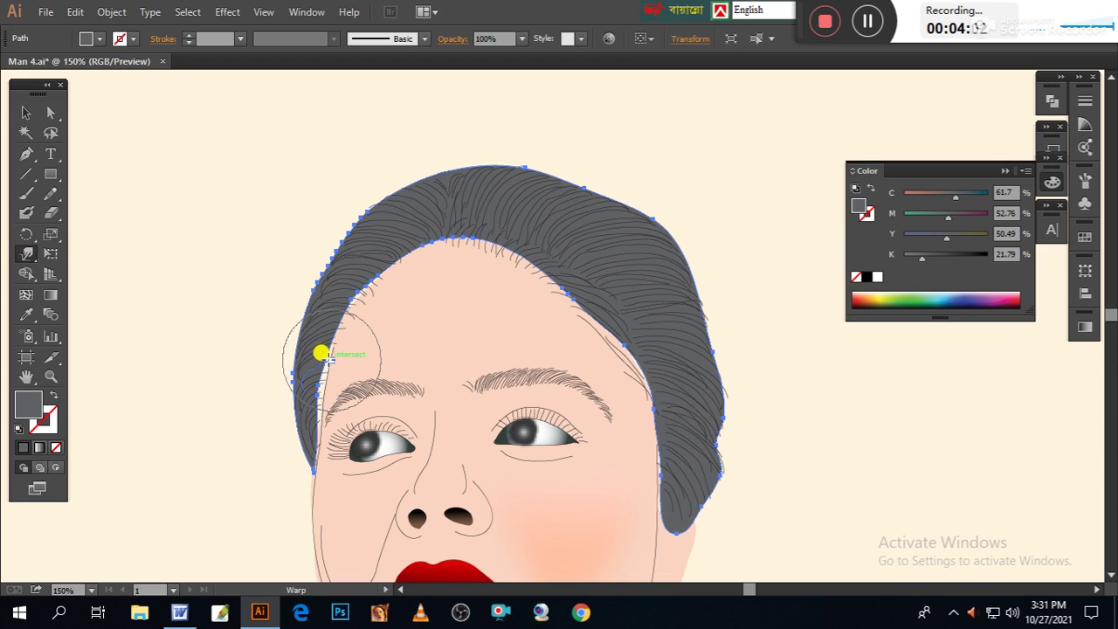
{"action": "left_click_drag", "start_coordinate": [322, 354], "coordinate": [311, 382]}
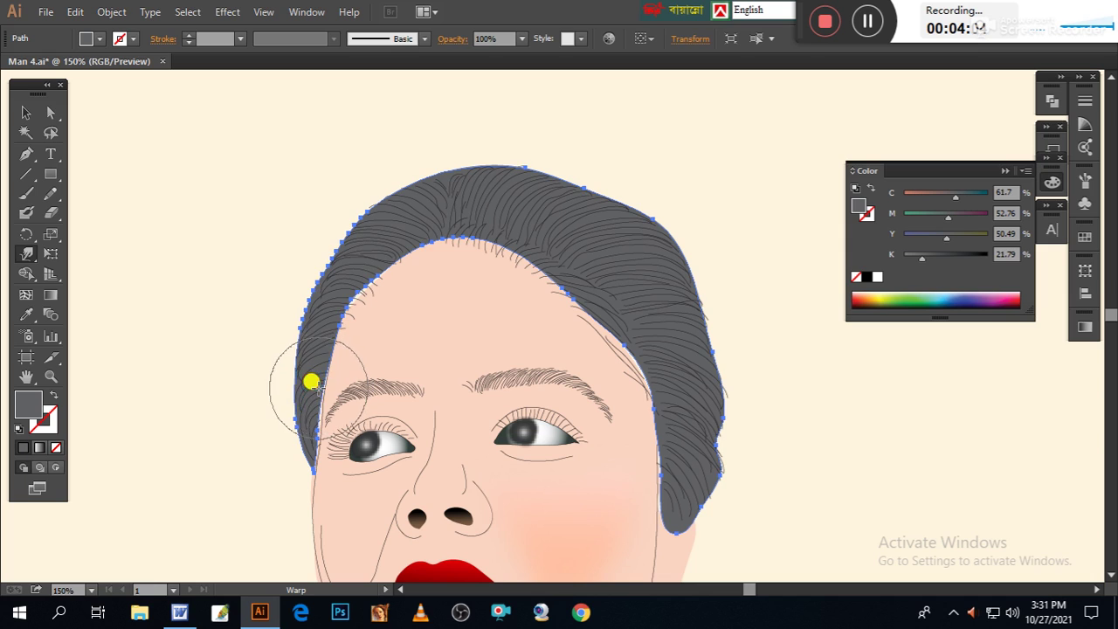
{"action": "mouse_move", "coordinate": [311, 382]}
{"action": "left_mouse_down"}
{"action": "mouse_move", "coordinate": [315, 412]}
{"action": "mouse_move", "coordinate": [340, 282]}
{"action": "mouse_move", "coordinate": [402, 239]}
{"action": "mouse_move", "coordinate": [474, 222]}
{"action": "mouse_move", "coordinate": [627, 309]}
{"action": "mouse_move", "coordinate": [658, 387]}
{"action": "mouse_move", "coordinate": [704, 430]}
{"action": "mouse_move", "coordinate": [694, 427]}
{"action": "mouse_move", "coordinate": [690, 331]}
{"action": "mouse_move", "coordinate": [671, 291]}
{"action": "mouse_move", "coordinate": [701, 376]}
{"action": "mouse_move", "coordinate": [691, 427]}
{"action": "left_mouse_up"}
{"action": "mouse_move", "coordinate": [606, 222]}
{"action": "left_mouse_down"}
{"action": "mouse_move", "coordinate": [542, 190]}
{"action": "mouse_move", "coordinate": [568, 190]}
{"action": "mouse_move", "coordinate": [599, 212]}
{"action": "mouse_move", "coordinate": [398, 212]}
{"action": "mouse_move", "coordinate": [344, 235]}
{"action": "mouse_move", "coordinate": [306, 303]}
{"action": "left_mouse_up"}
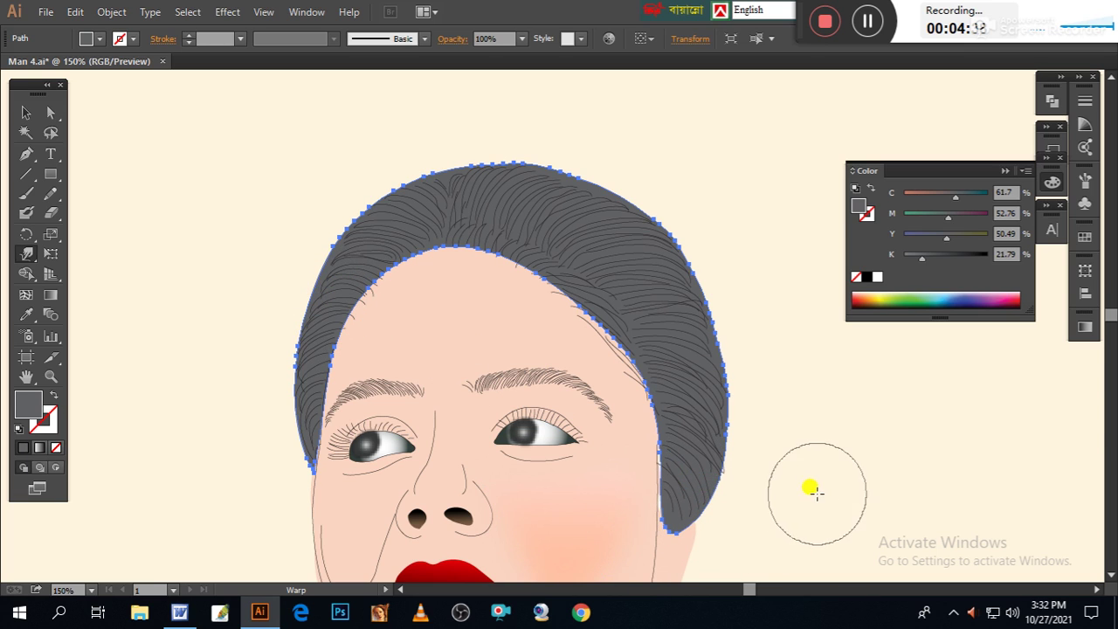
Fill out the lower right hair lock and lower the fill's yellow to 7
{"action": "left_click_drag", "start_coordinate": [812, 491], "coordinate": [773, 344]}
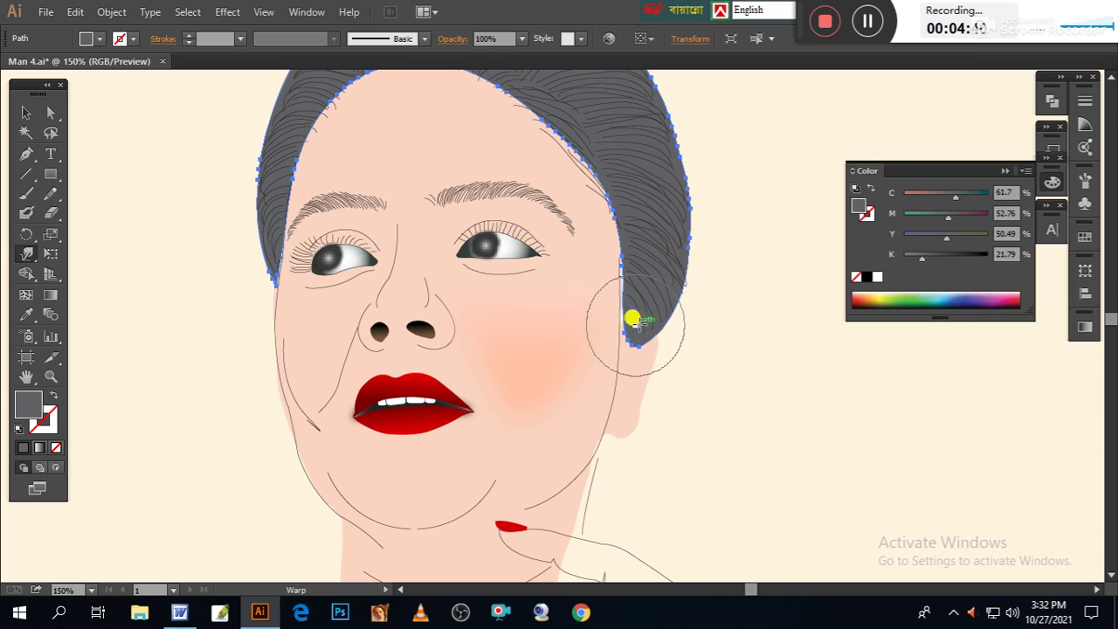
{"action": "left_click_drag", "start_coordinate": [624, 322], "coordinate": [636, 246]}
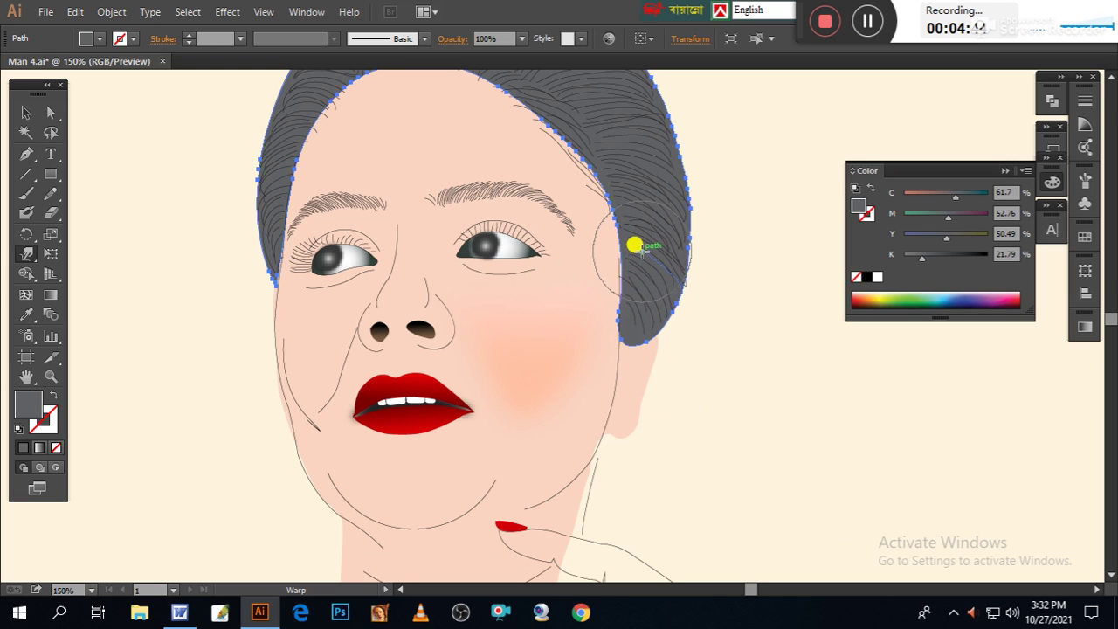
{"action": "mouse_move", "coordinate": [673, 374]}
{"action": "left_mouse_down"}
{"action": "mouse_move", "coordinate": [748, 366]}
{"action": "mouse_move", "coordinate": [703, 324]}
{"action": "mouse_move", "coordinate": [731, 367]}
{"action": "left_mouse_up"}
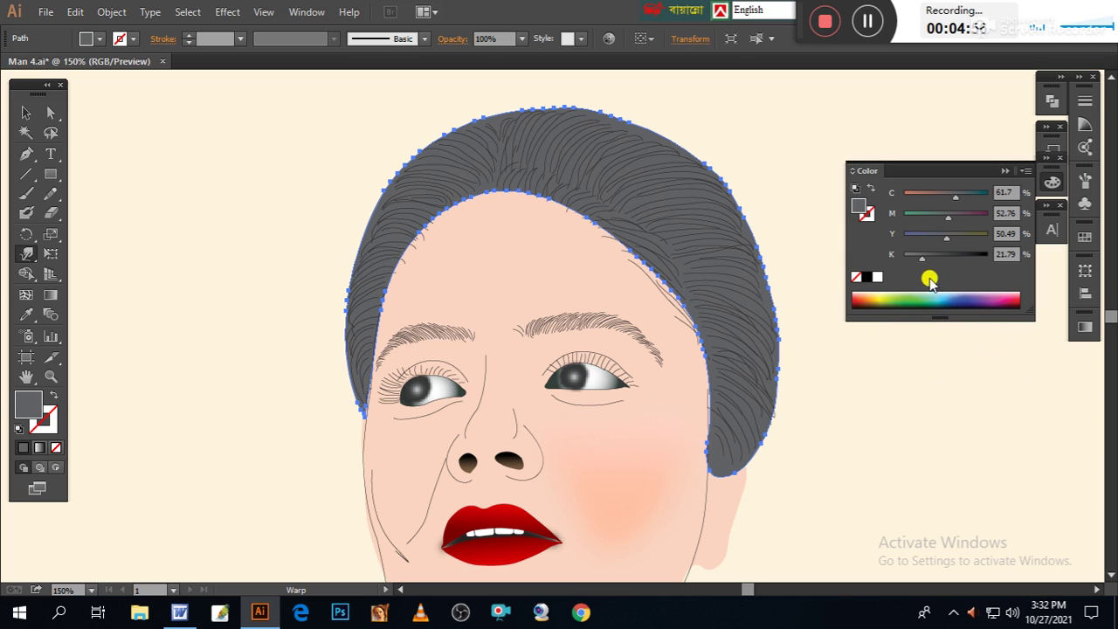
{"action": "mouse_move", "coordinate": [946, 241]}
{"action": "left_mouse_down"}
{"action": "mouse_move", "coordinate": [910, 241]}
{"action": "mouse_move", "coordinate": [921, 203]}
{"action": "mouse_move", "coordinate": [895, 194]}
{"action": "left_mouse_up"}
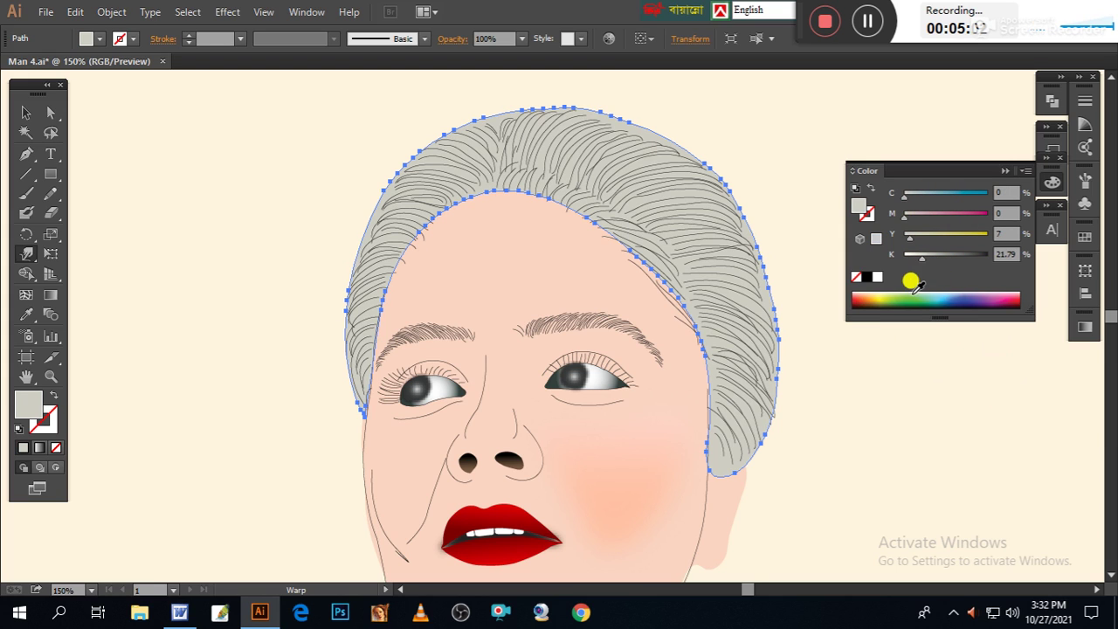
Apply a 2.8 px Gaussian Blur to the grey hair
{"action": "left_click_drag", "start_coordinate": [929, 260], "coordinate": [957, 260]}
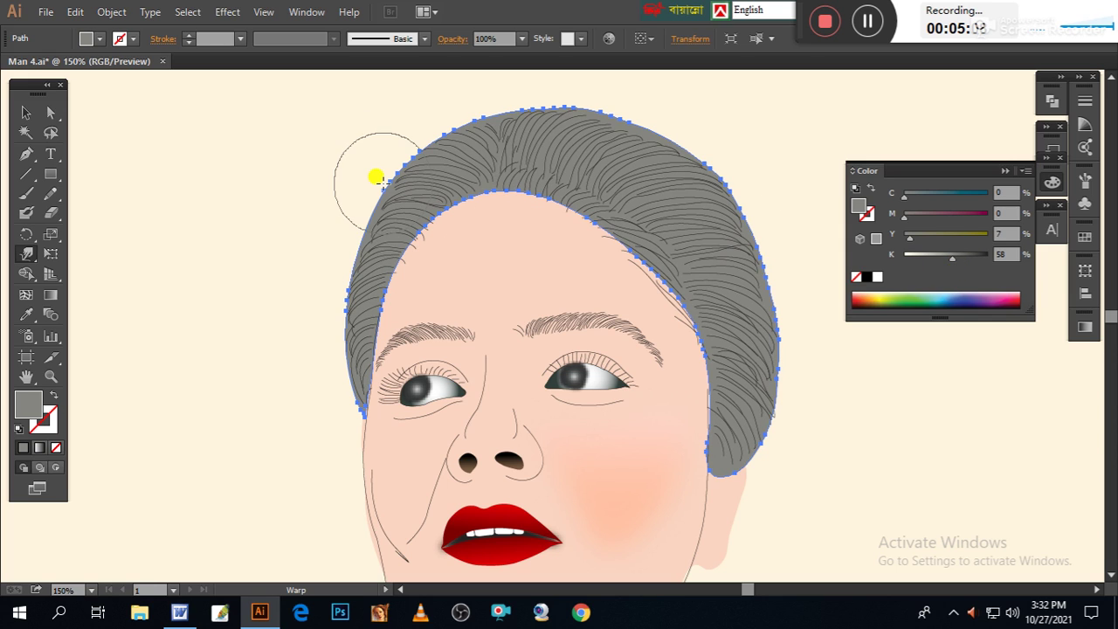
{"action": "left_click", "coordinate": [229, 13]}
{"action": "mouse_move", "coordinate": [244, 286]}
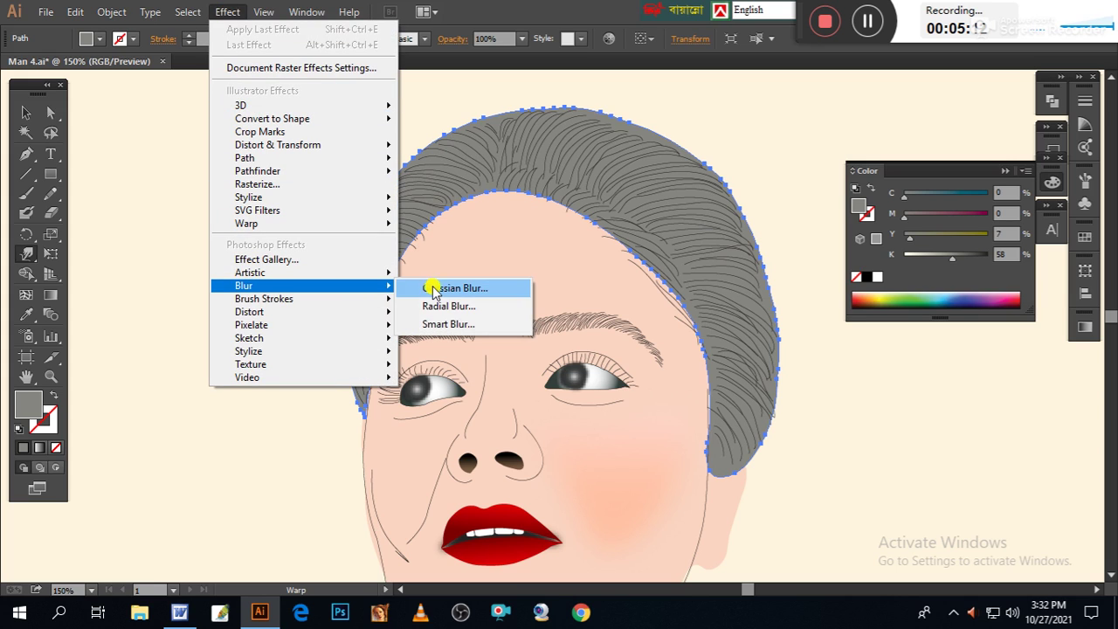
{"action": "left_click", "coordinate": [432, 289]}
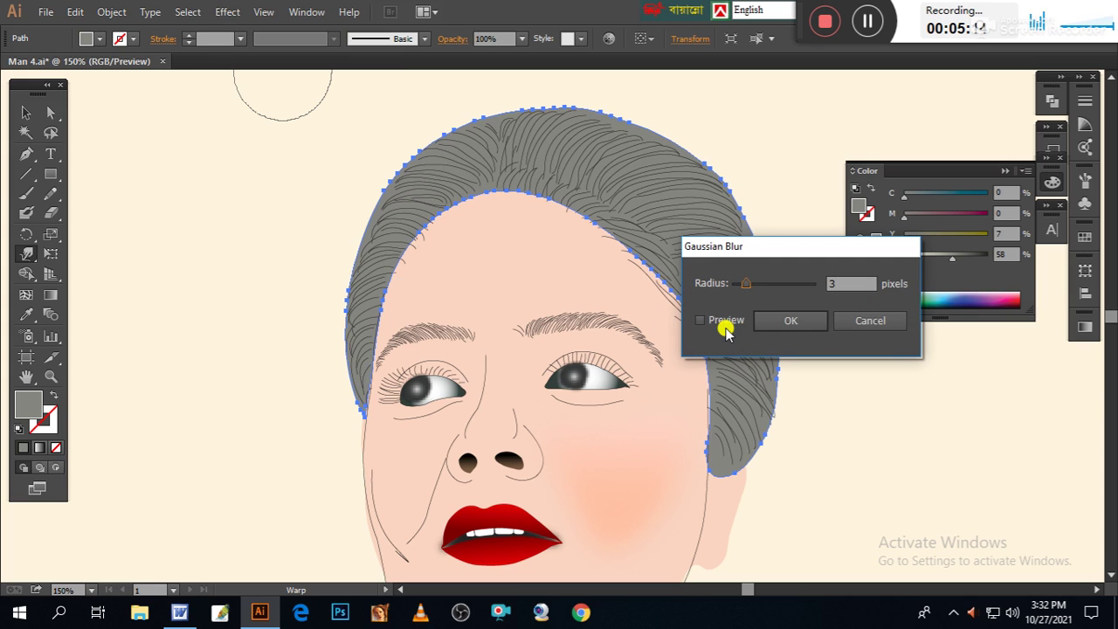
{"action": "left_click", "coordinate": [701, 321]}
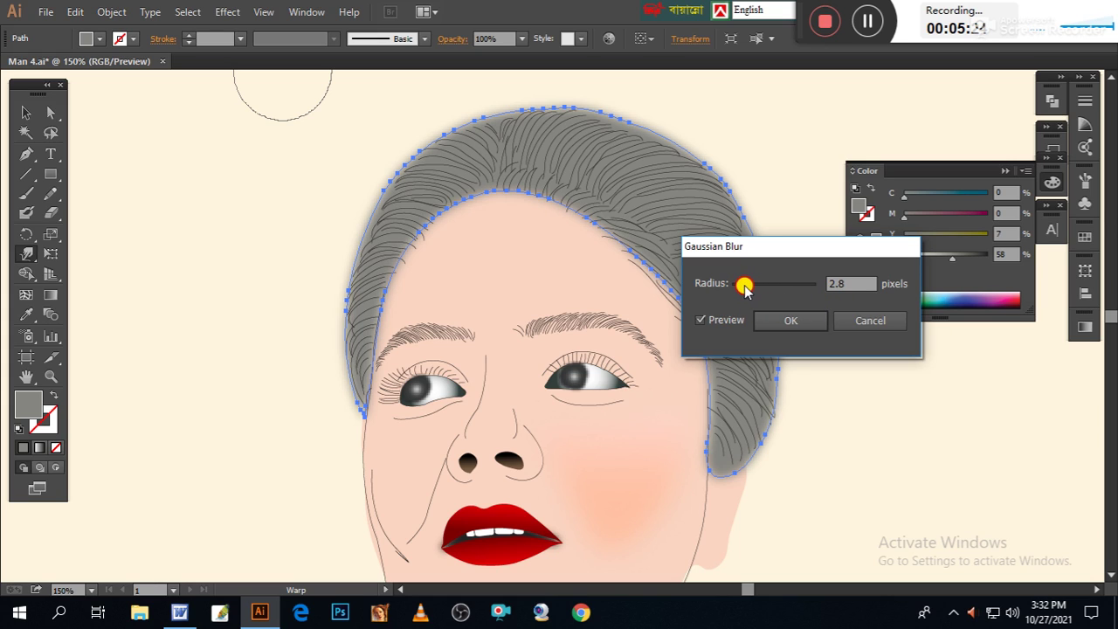
{"action": "left_click", "coordinate": [788, 325]}
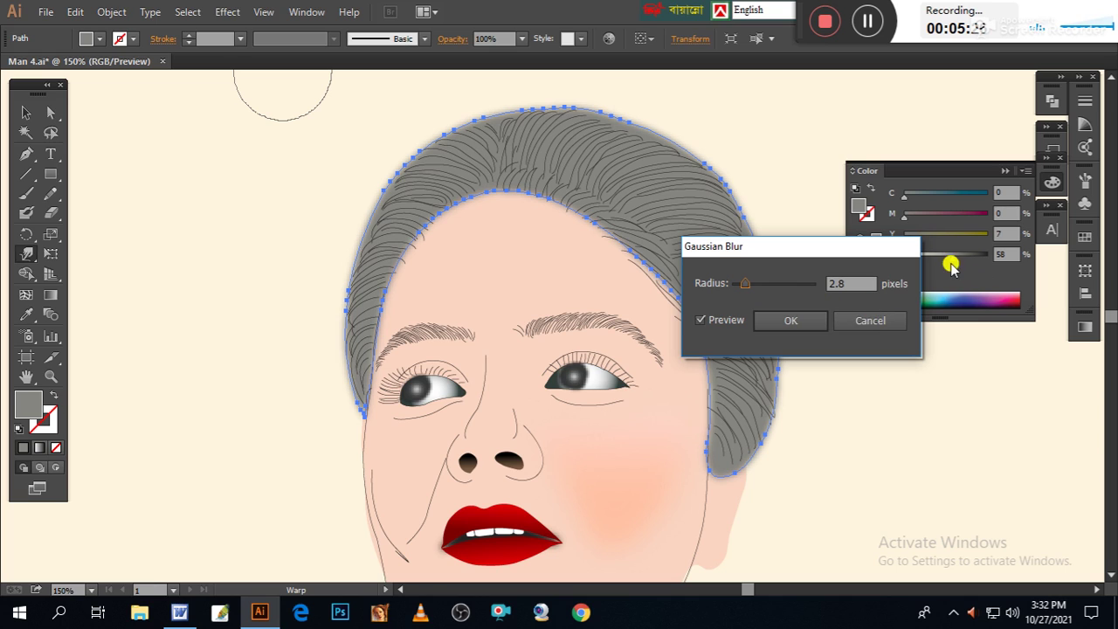
{"action": "left_click", "coordinate": [790, 320]}
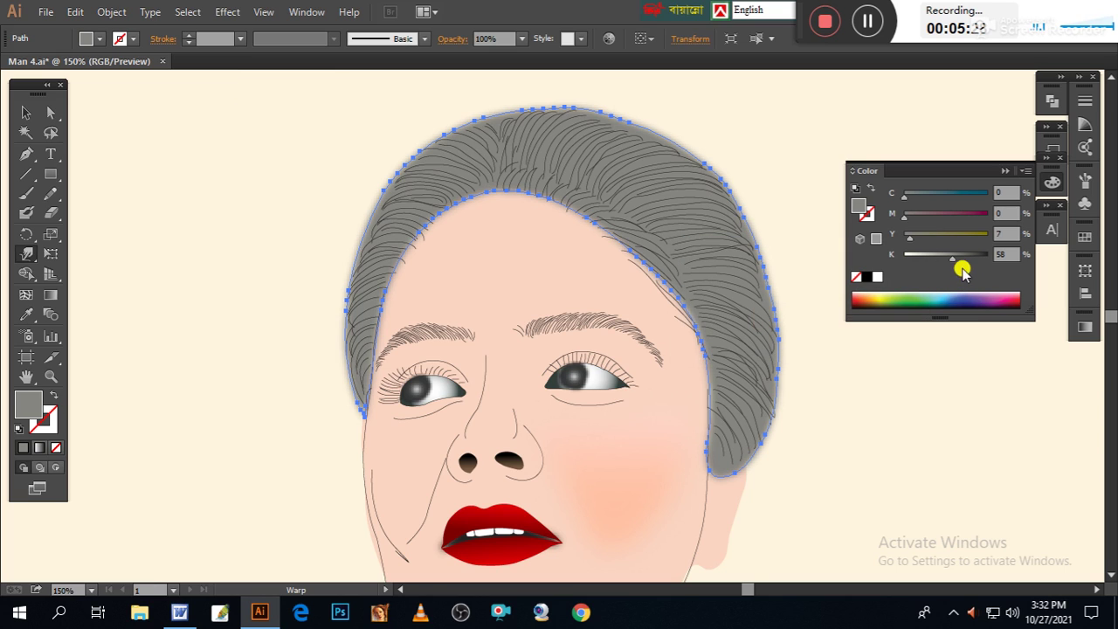
Darken the hair fill to K 80 and deselect
{"action": "left_click_drag", "start_coordinate": [956, 262], "coordinate": [974, 262]}
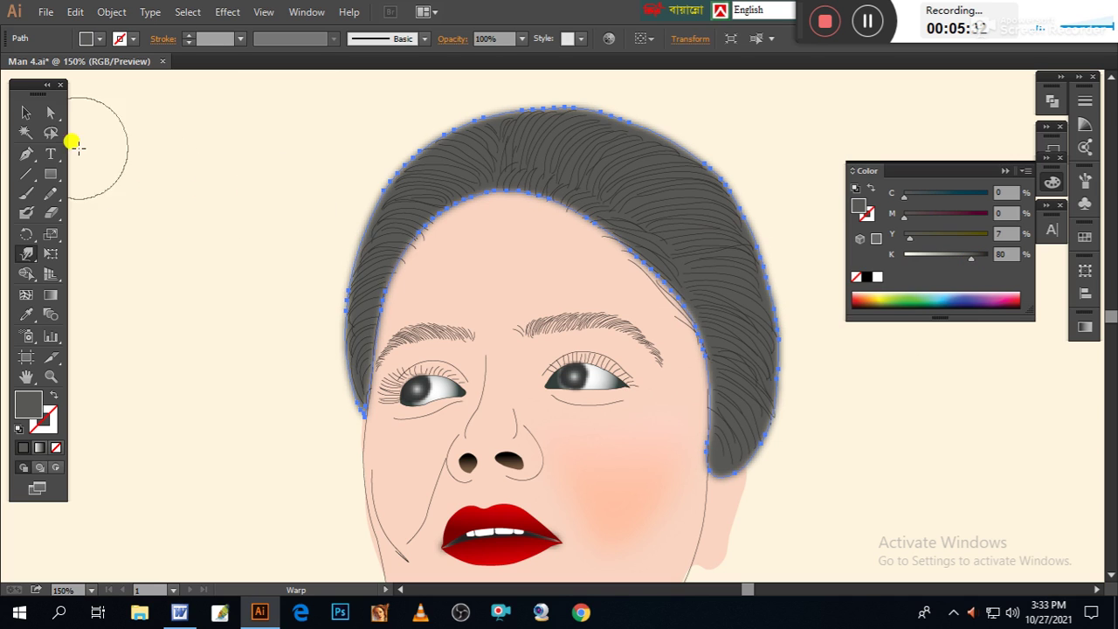
{"action": "left_click", "coordinate": [26, 112]}
{"action": "left_click", "coordinate": [307, 275]}
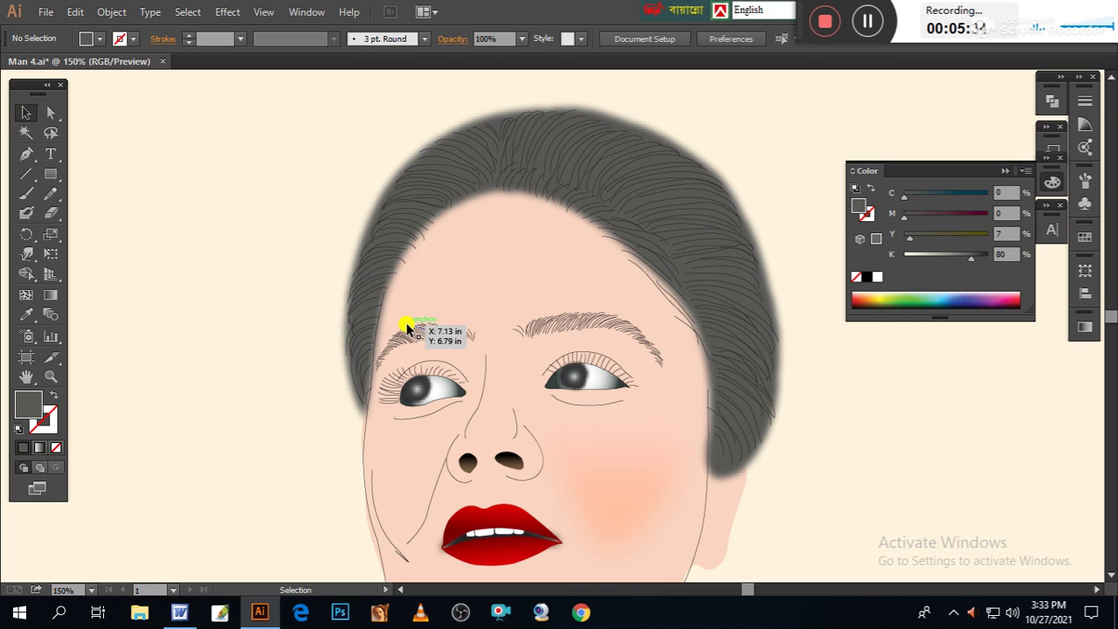
Pan down to the hand and pencil-trace its outer edge
{"action": "mouse_move", "coordinate": [521, 530]}
{"action": "left_mouse_down"}
{"action": "mouse_move", "coordinate": [491, 340]}
{"action": "mouse_move", "coordinate": [506, 424]}
{"action": "mouse_move", "coordinate": [527, 379]}
{"action": "mouse_move", "coordinate": [517, 417]}
{"action": "mouse_move", "coordinate": [559, 413]}
{"action": "mouse_move", "coordinate": [487, 373]}
{"action": "mouse_move", "coordinate": [449, 382]}
{"action": "mouse_move", "coordinate": [349, 297]}
{"action": "left_mouse_up"}
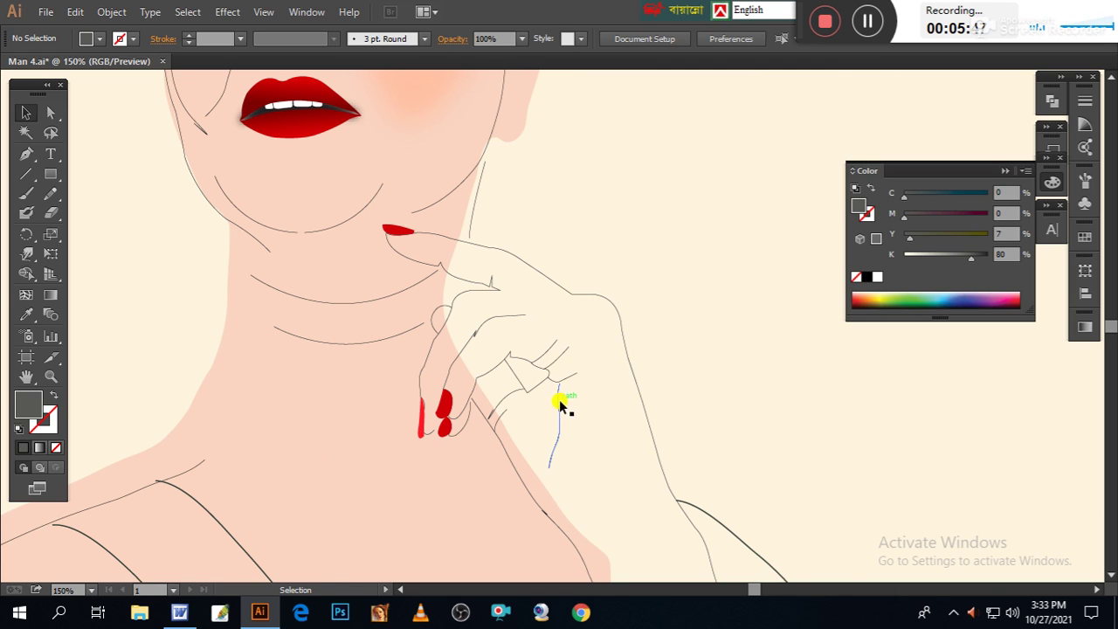
{"action": "mouse_move", "coordinate": [560, 403]}
{"action": "left_mouse_down"}
{"action": "mouse_move", "coordinate": [552, 291]}
{"action": "mouse_move", "coordinate": [541, 367]}
{"action": "left_mouse_up"}
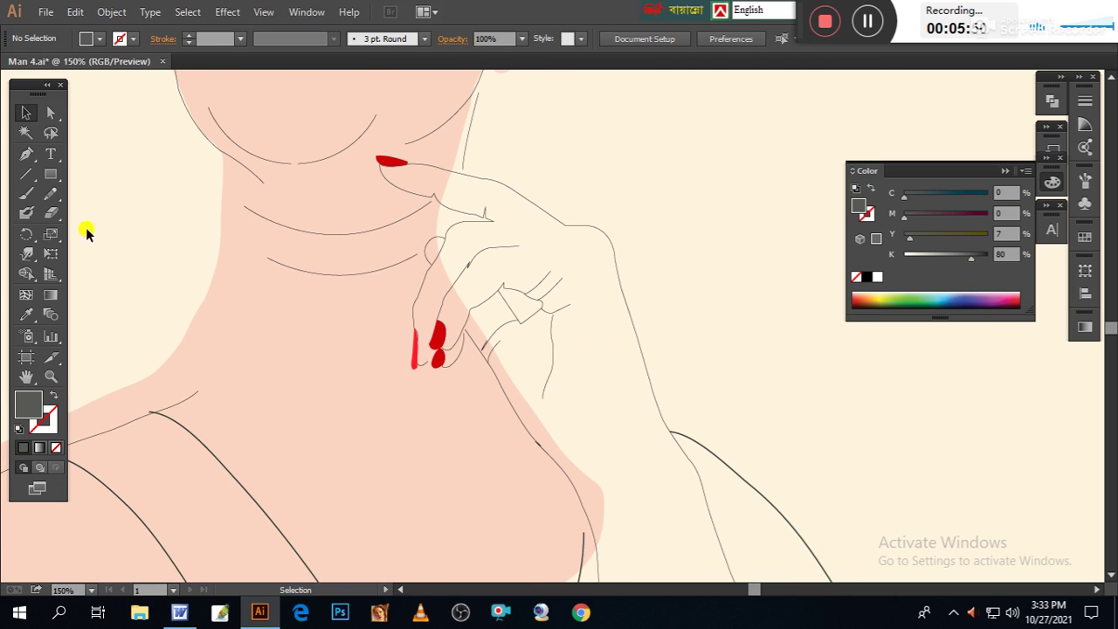
{"action": "left_click", "coordinate": [51, 195]}
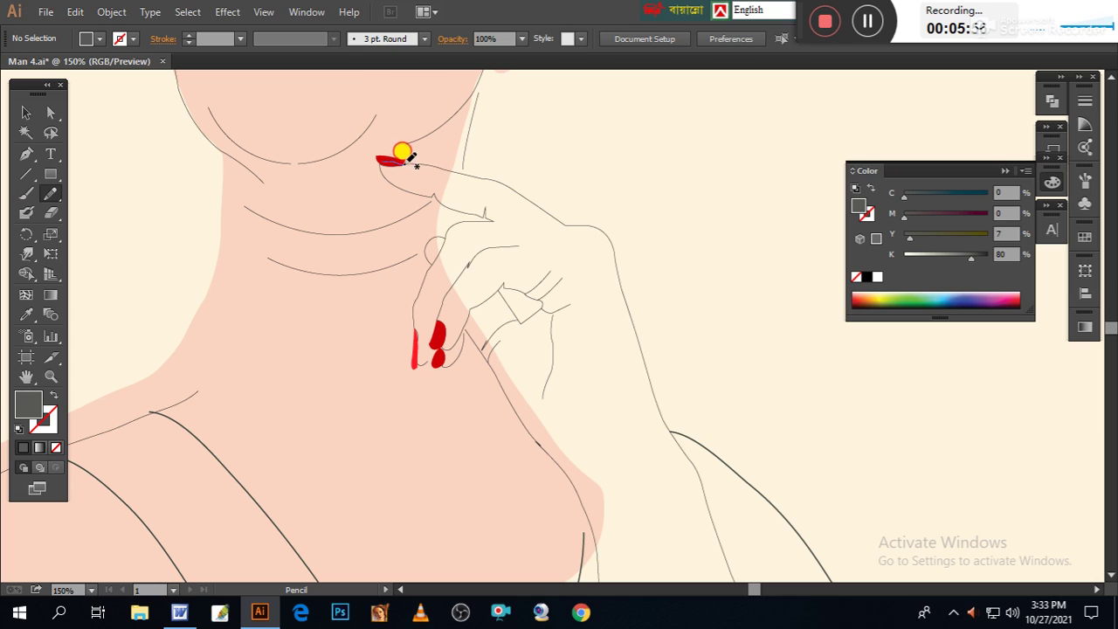
{"action": "mouse_move", "coordinate": [450, 166]}
{"action": "left_mouse_down"}
{"action": "mouse_move", "coordinate": [606, 223]}
{"action": "mouse_move", "coordinate": [669, 419]}
{"action": "mouse_move", "coordinate": [681, 297]}
{"action": "left_mouse_up"}
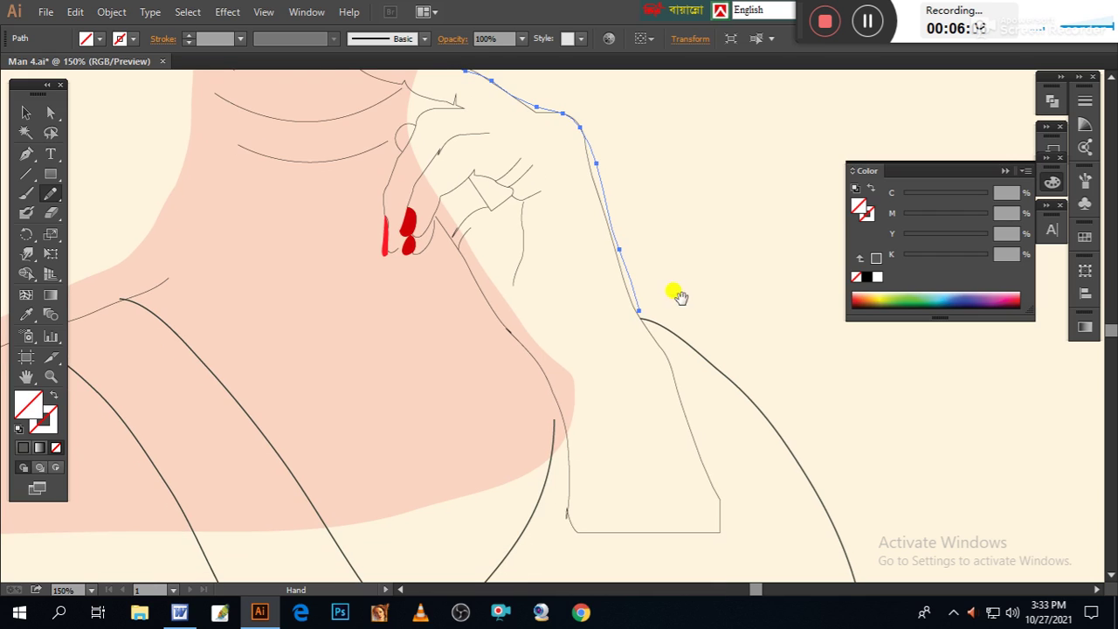
Set a blue stroke and trace the arm edge down to the shoulder
{"action": "left_click", "coordinate": [49, 428]}
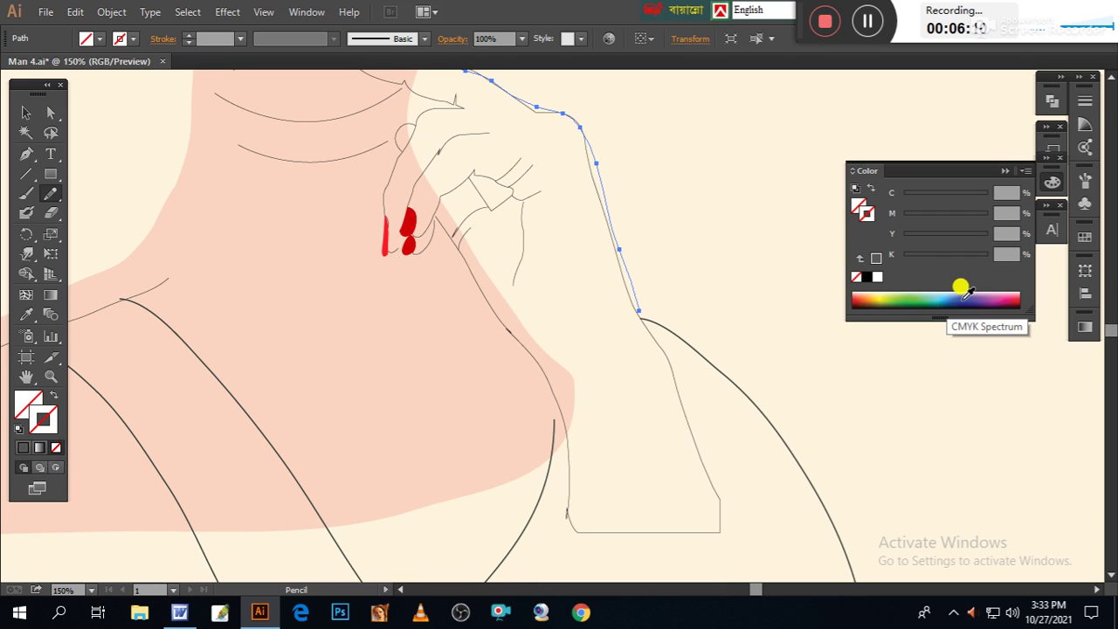
{"action": "left_click", "coordinate": [963, 297]}
{"action": "mouse_move", "coordinate": [723, 376]}
{"action": "left_mouse_down"}
{"action": "mouse_move", "coordinate": [654, 195]}
{"action": "mouse_move", "coordinate": [678, 256]}
{"action": "mouse_move", "coordinate": [668, 267]}
{"action": "left_mouse_up"}
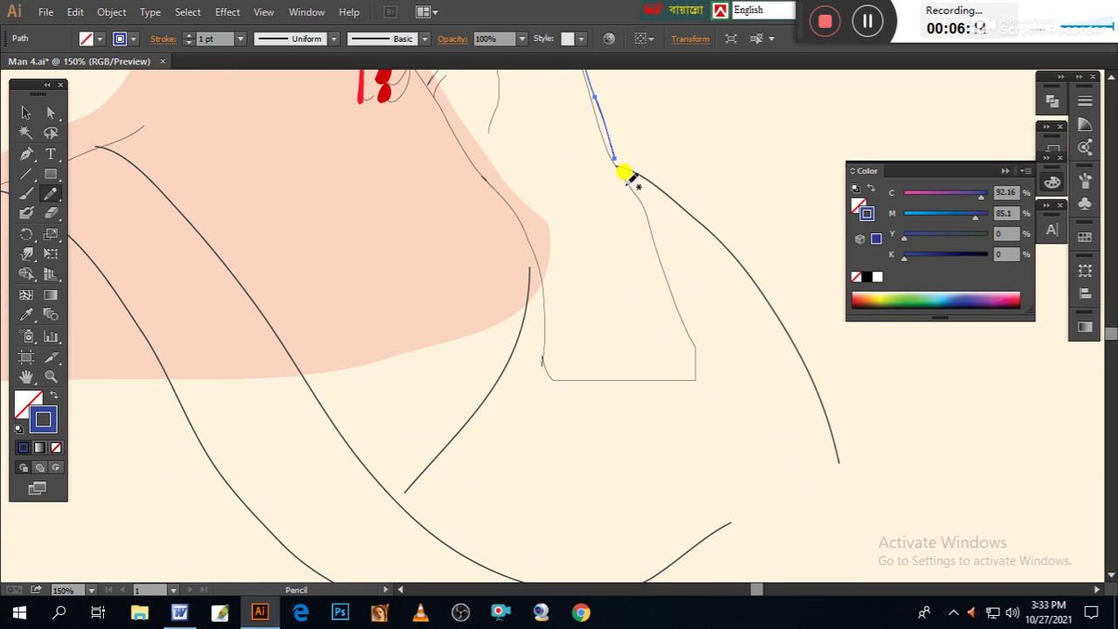
{"action": "mouse_move", "coordinate": [632, 178]}
{"action": "left_mouse_down"}
{"action": "mouse_move", "coordinate": [692, 343]}
{"action": "mouse_move", "coordinate": [664, 369]}
{"action": "mouse_move", "coordinate": [554, 372]}
{"action": "mouse_move", "coordinate": [540, 352]}
{"action": "mouse_move", "coordinate": [540, 295]}
{"action": "left_mouse_up"}
{"action": "left_click_drag", "start_coordinate": [532, 249], "coordinate": [514, 201]}
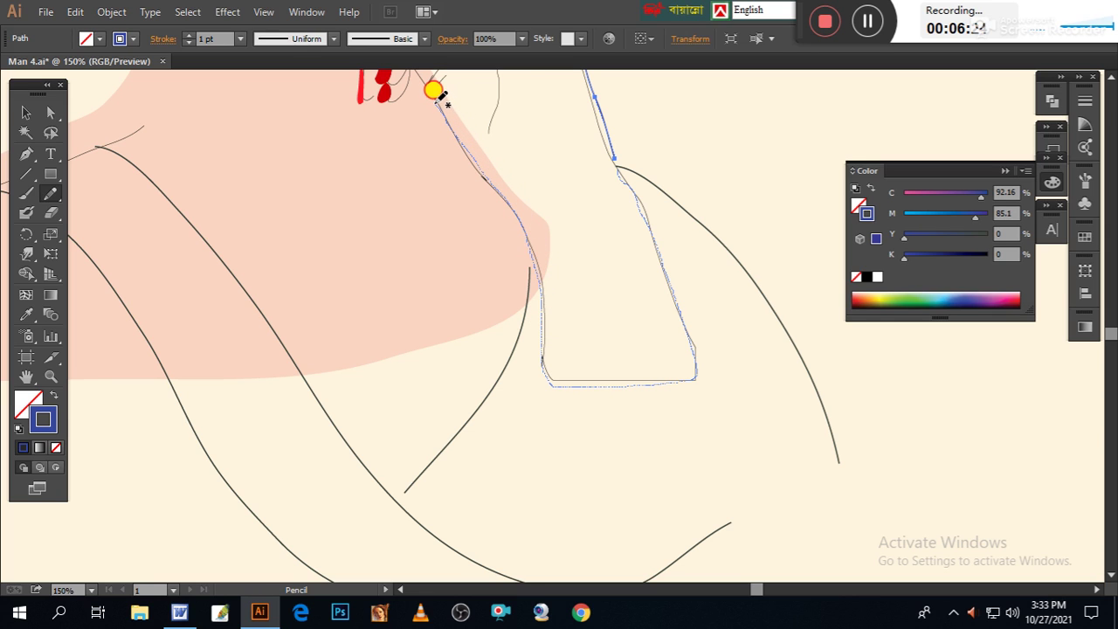
{"action": "left_click_drag", "start_coordinate": [434, 90], "coordinate": [436, 90]}
Trace the pointing finger's top edge up to the fingertip
{"action": "left_click_drag", "start_coordinate": [437, 195], "coordinate": [492, 382]}
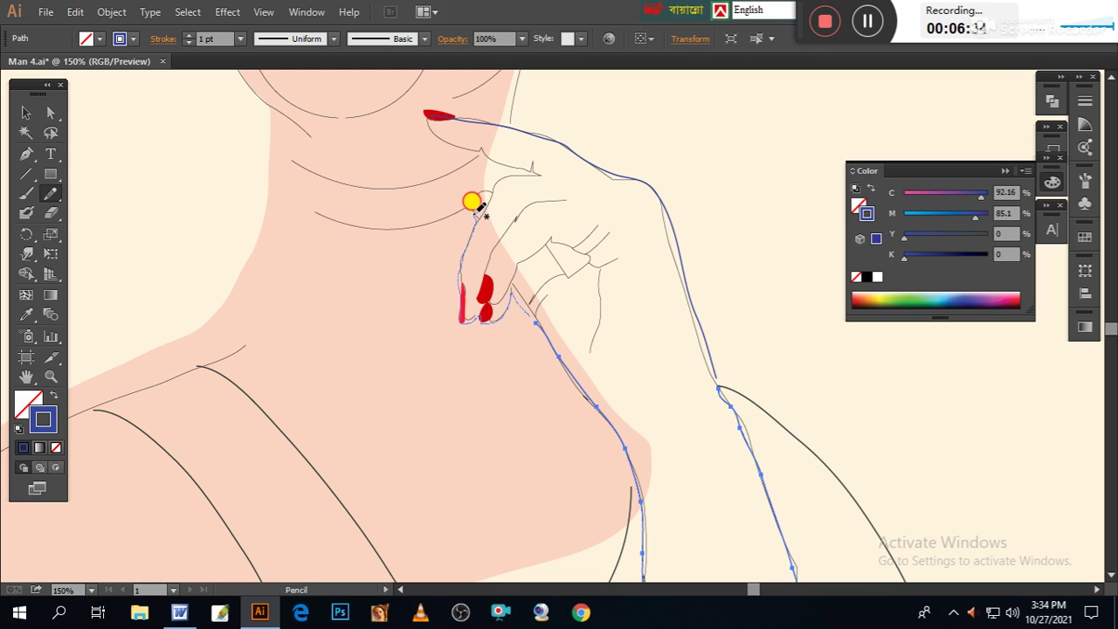
{"action": "mouse_move", "coordinate": [488, 182]}
{"action": "left_mouse_down"}
{"action": "mouse_move", "coordinate": [520, 164]}
{"action": "mouse_move", "coordinate": [502, 158]}
{"action": "left_mouse_up"}
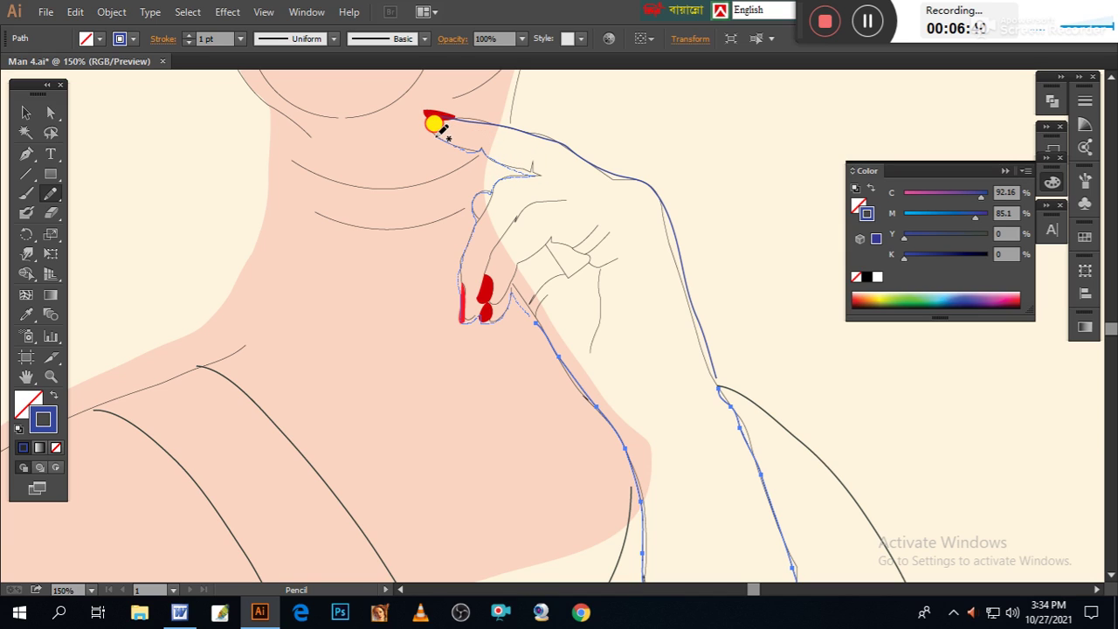
{"action": "left_click_drag", "start_coordinate": [429, 106], "coordinate": [430, 108]}
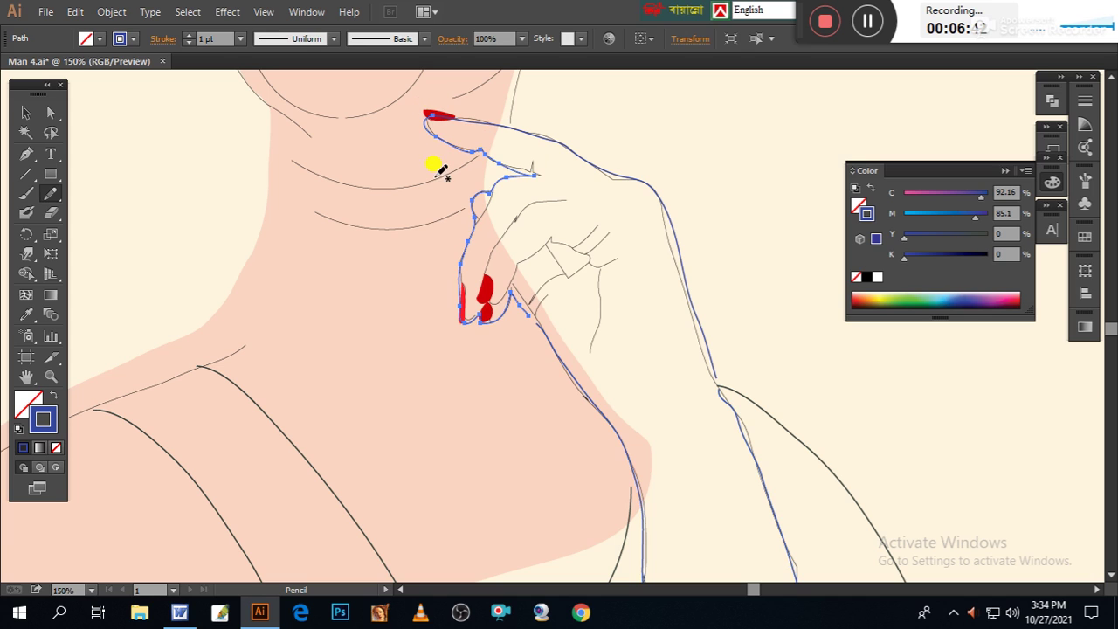
{"action": "left_click_drag", "start_coordinate": [568, 289], "coordinate": [486, 167]}
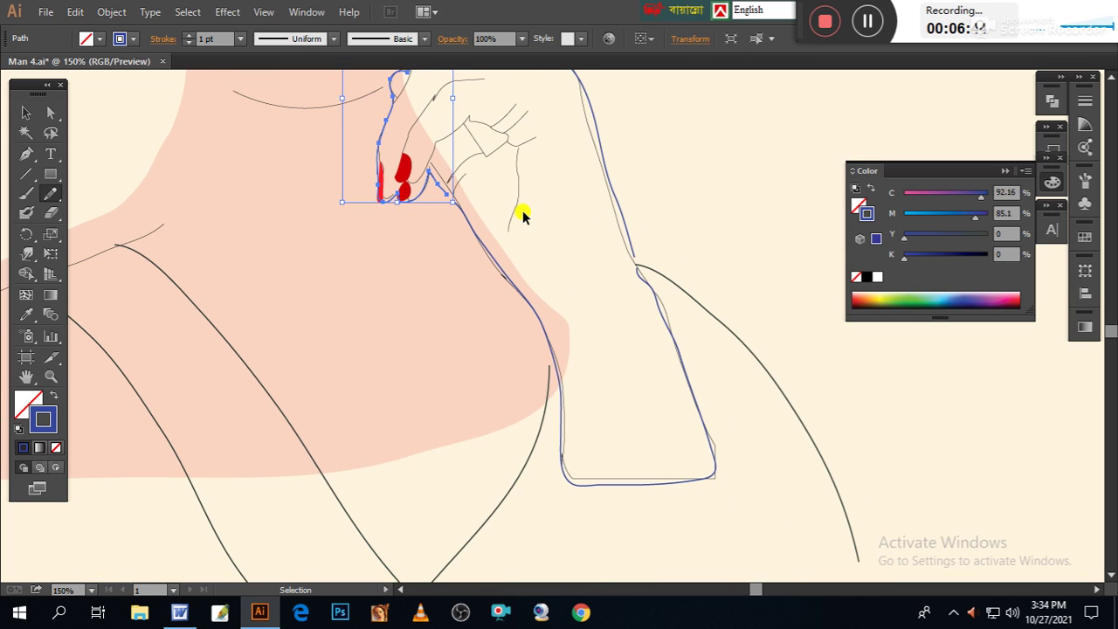
Zoom to 400% and join the hand path ends with the Pen tool
{"action": "key", "text": "ctrl+plus"}
{"action": "key", "text": "ctrl+plus"}
{"action": "key", "text": "ctrl+plus"}
{"action": "left_click_drag", "start_coordinate": [763, 258], "coordinate": [506, 290]}
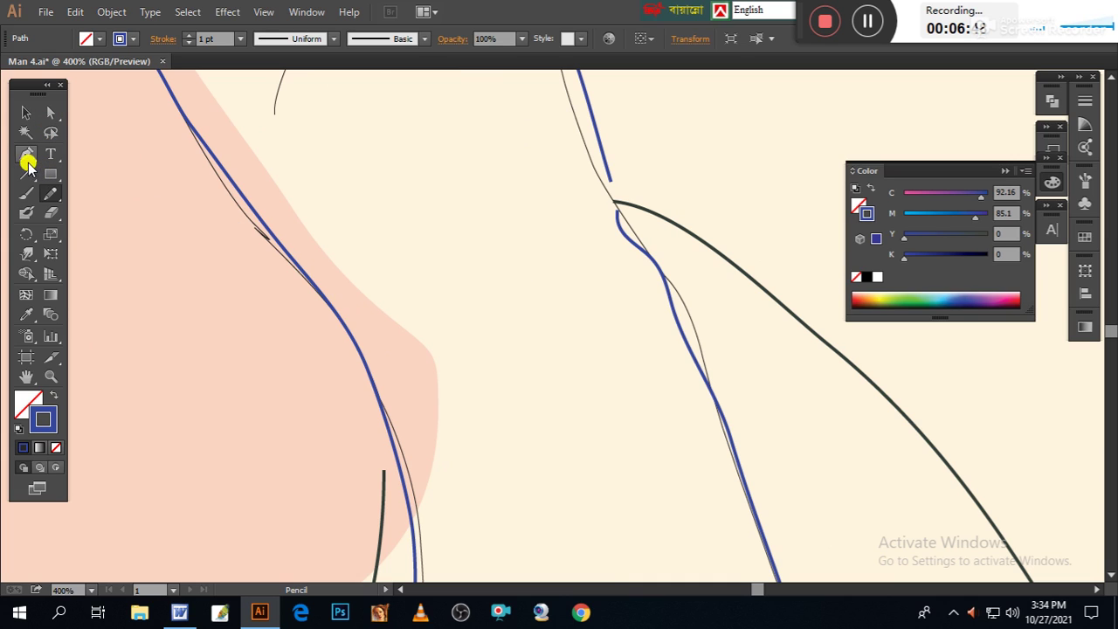
{"action": "left_click", "coordinate": [27, 157]}
{"action": "mouse_move", "coordinate": [609, 186]}
{"action": "left_mouse_down"}
{"action": "mouse_move", "coordinate": [619, 270]}
{"action": "mouse_move", "coordinate": [737, 531]}
{"action": "left_mouse_up"}
{"action": "left_click_drag", "start_coordinate": [617, 322], "coordinate": [724, 479]}
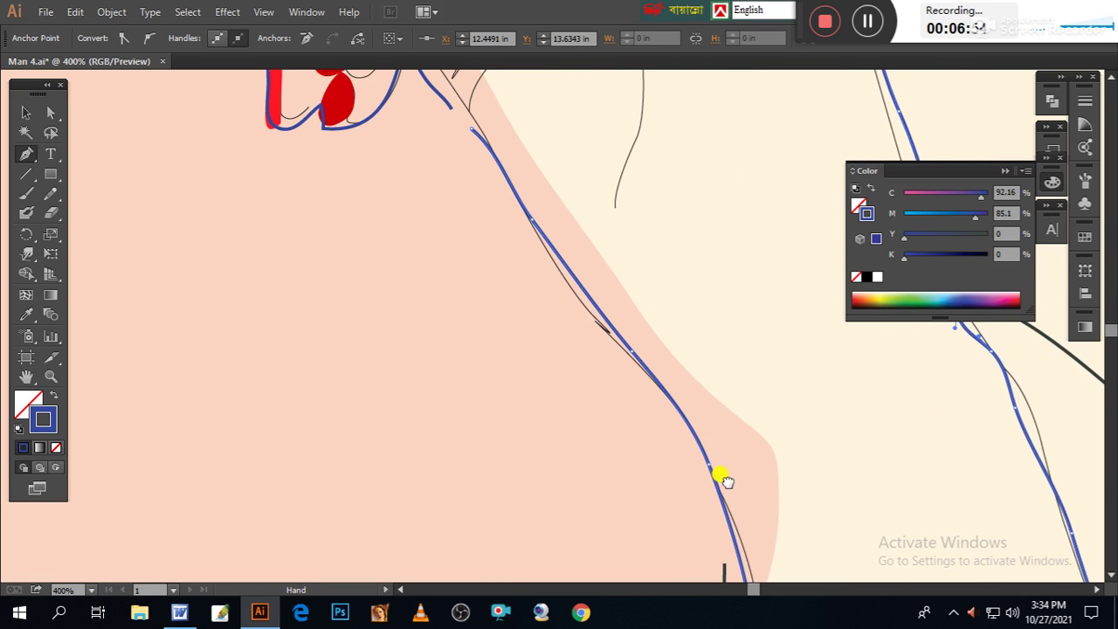
{"action": "left_click_drag", "start_coordinate": [598, 277], "coordinate": [699, 454]}
{"action": "mouse_move", "coordinate": [553, 291]}
{"action": "left_mouse_down"}
{"action": "mouse_move", "coordinate": [558, 311]}
{"action": "mouse_move", "coordinate": [577, 312]}
{"action": "left_mouse_up"}
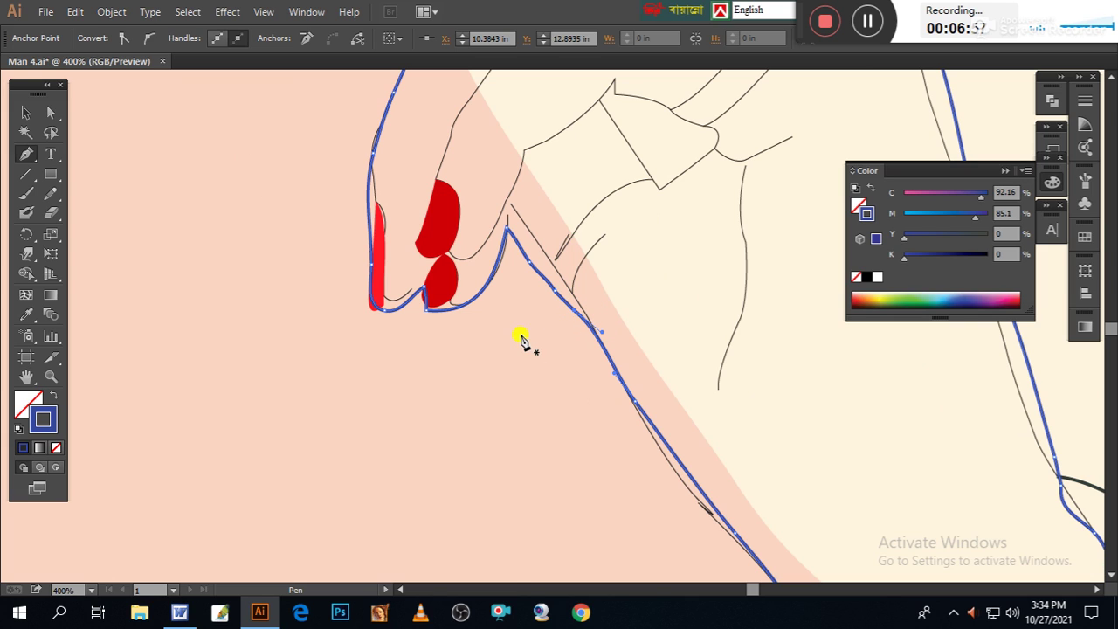
Fill the hand with the sampled peach skin colour and zoom back to 100%
{"action": "left_click_drag", "start_coordinate": [265, 359], "coordinate": [296, 393]}
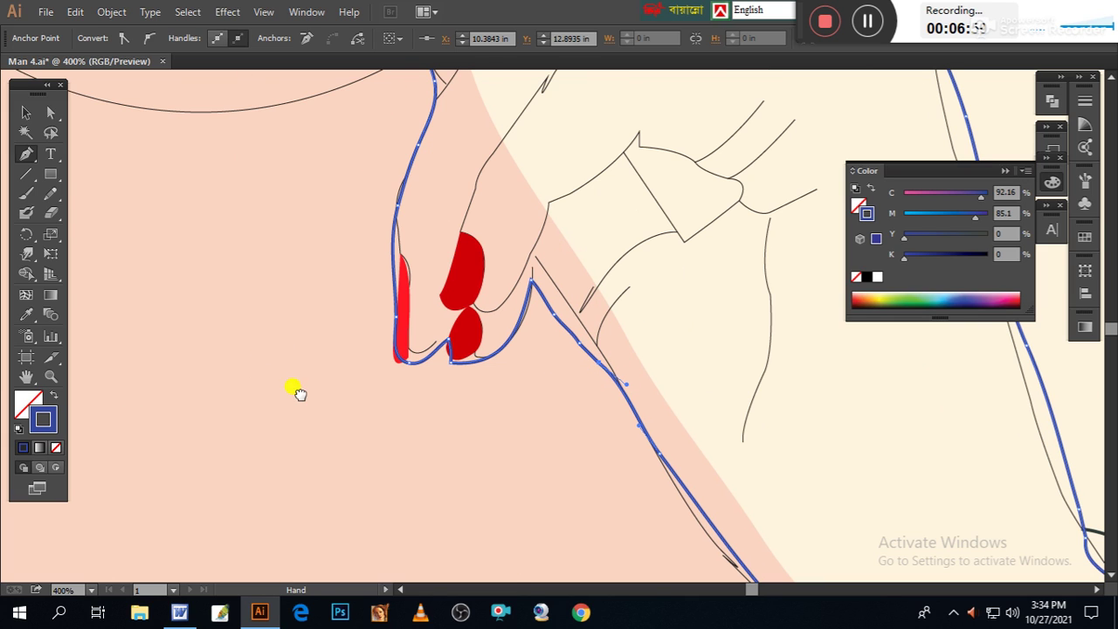
{"action": "key", "text": "ctrl+minus"}
{"action": "key", "text": "ctrl+minus"}
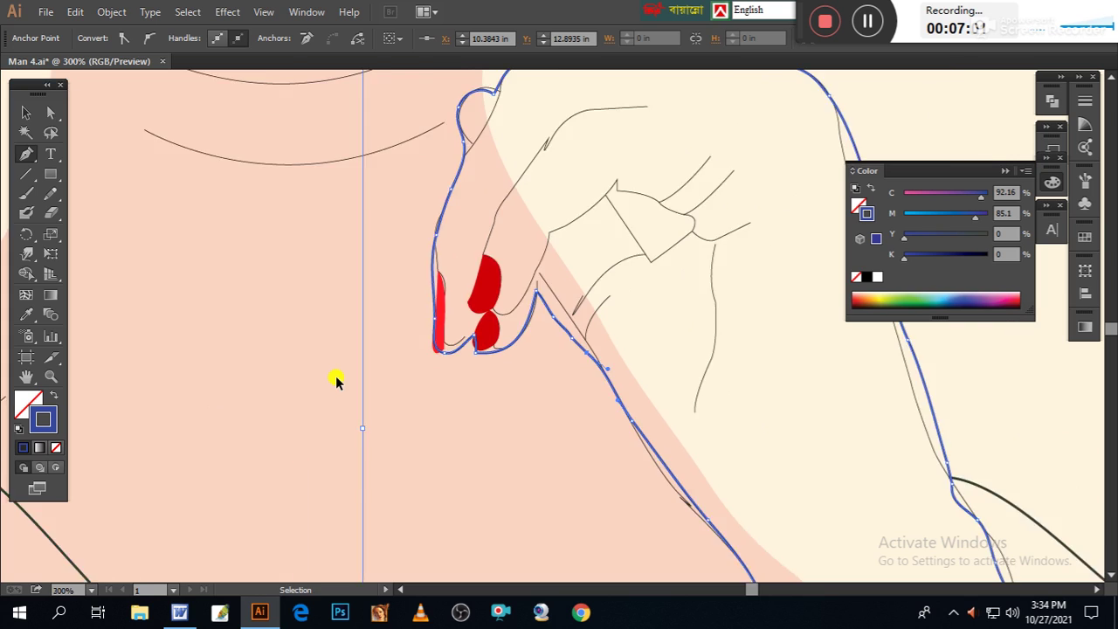
{"action": "left_click", "coordinate": [341, 327]}
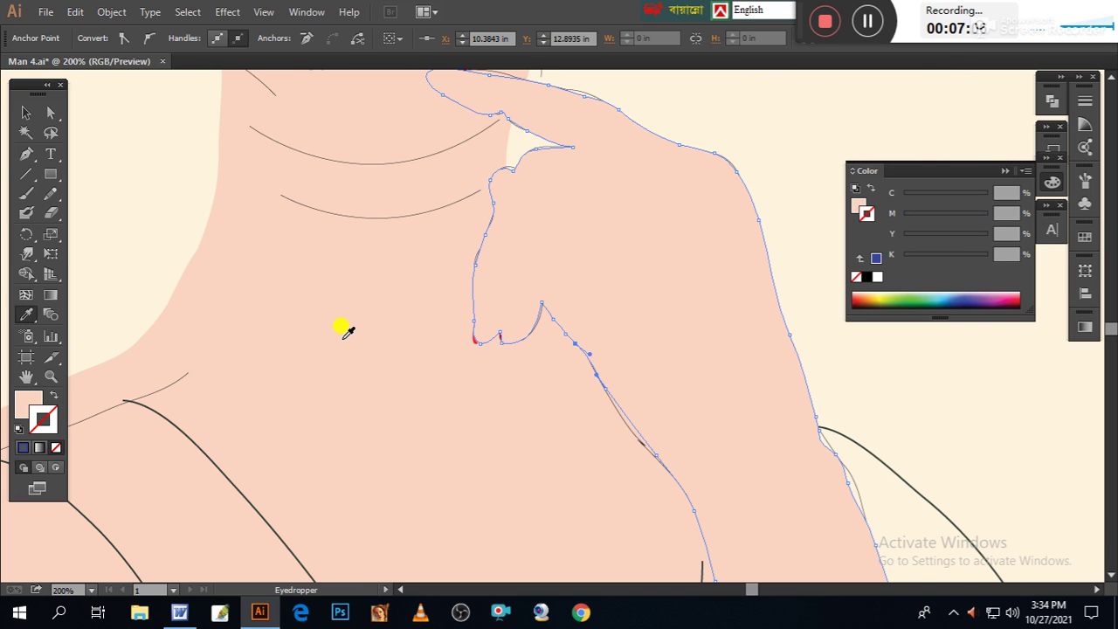
{"action": "left_click_drag", "start_coordinate": [378, 316], "coordinate": [312, 364]}
{"action": "left_click", "coordinate": [27, 115]}
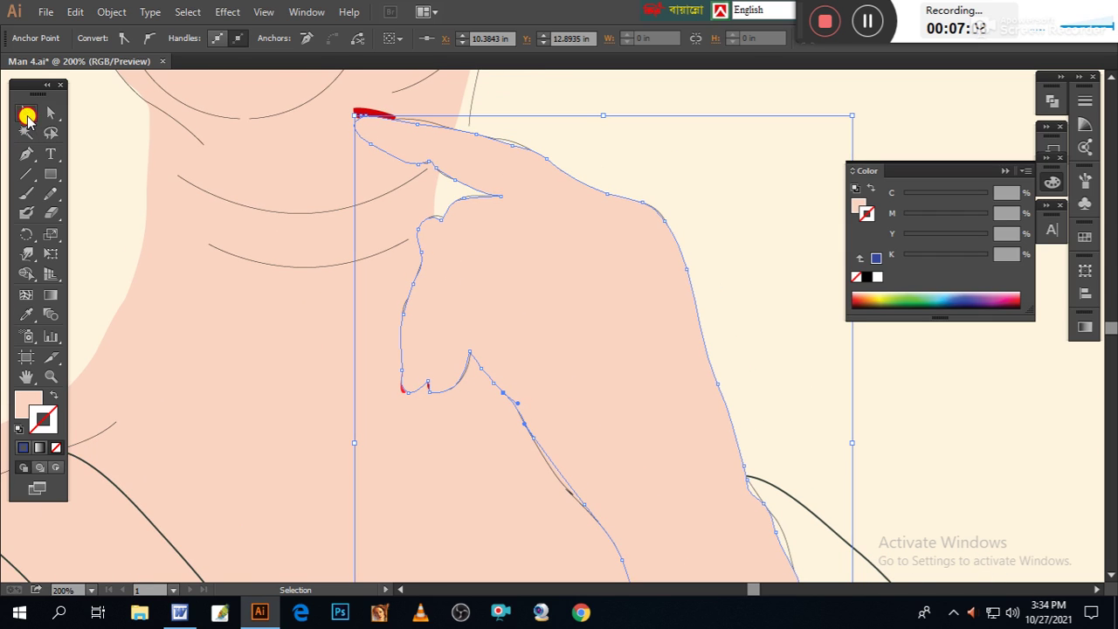
{"action": "left_click", "coordinate": [733, 187]}
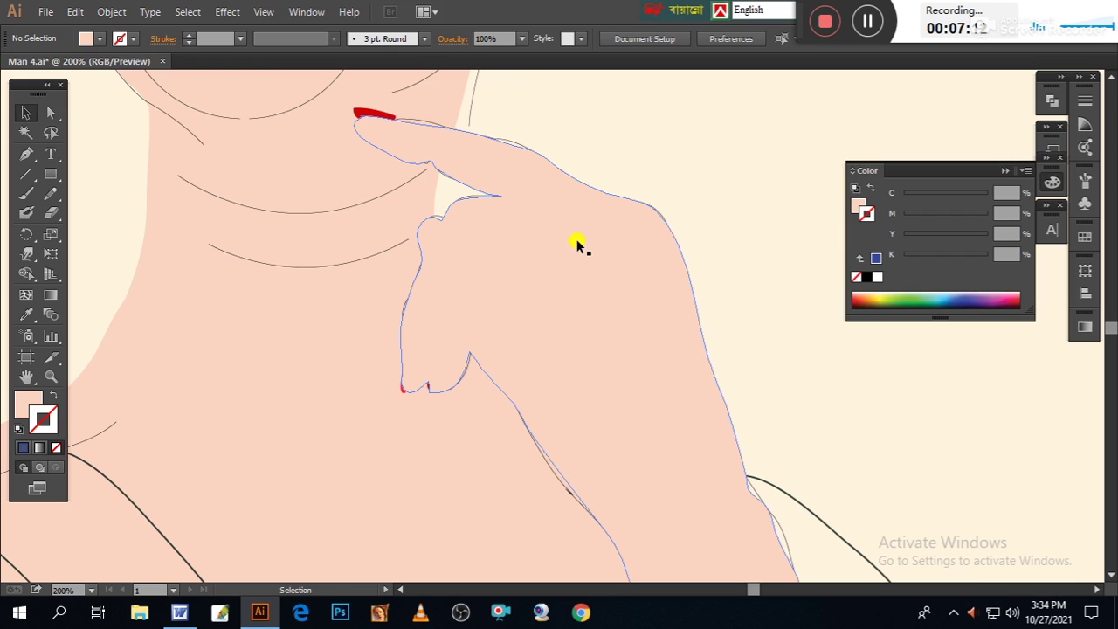
{"action": "key", "text": "ctrl+minus"}
{"action": "key", "text": "ctrl+minus"}
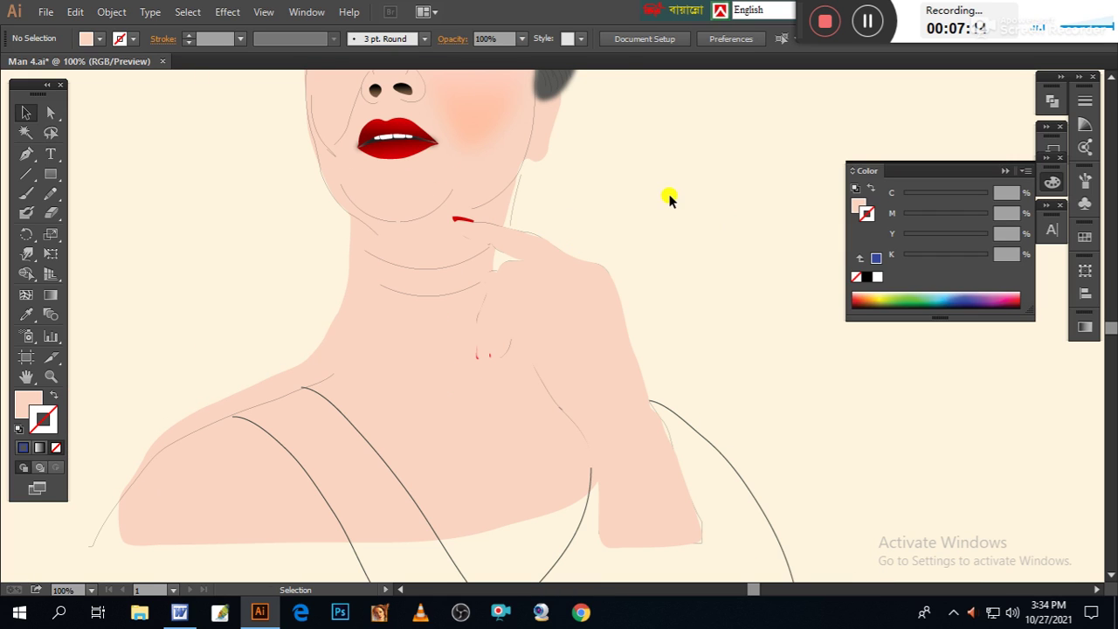
Unlock all locked objects with Object > Unlock All and zoom out to the whole artwork
{"action": "left_click", "coordinate": [107, 12]}
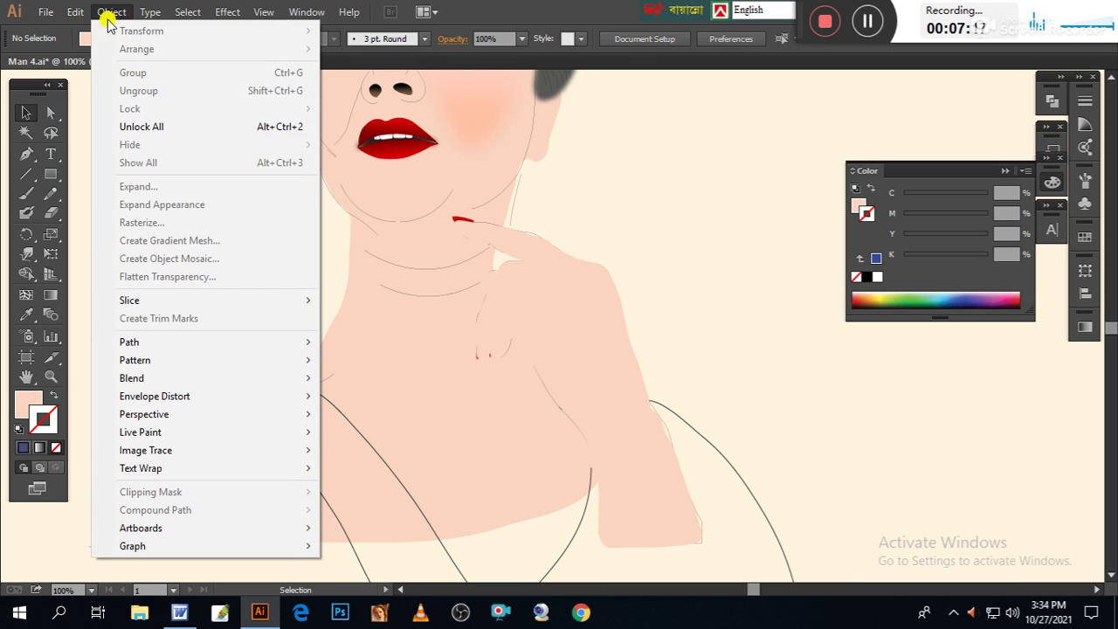
{"action": "left_click", "coordinate": [140, 128]}
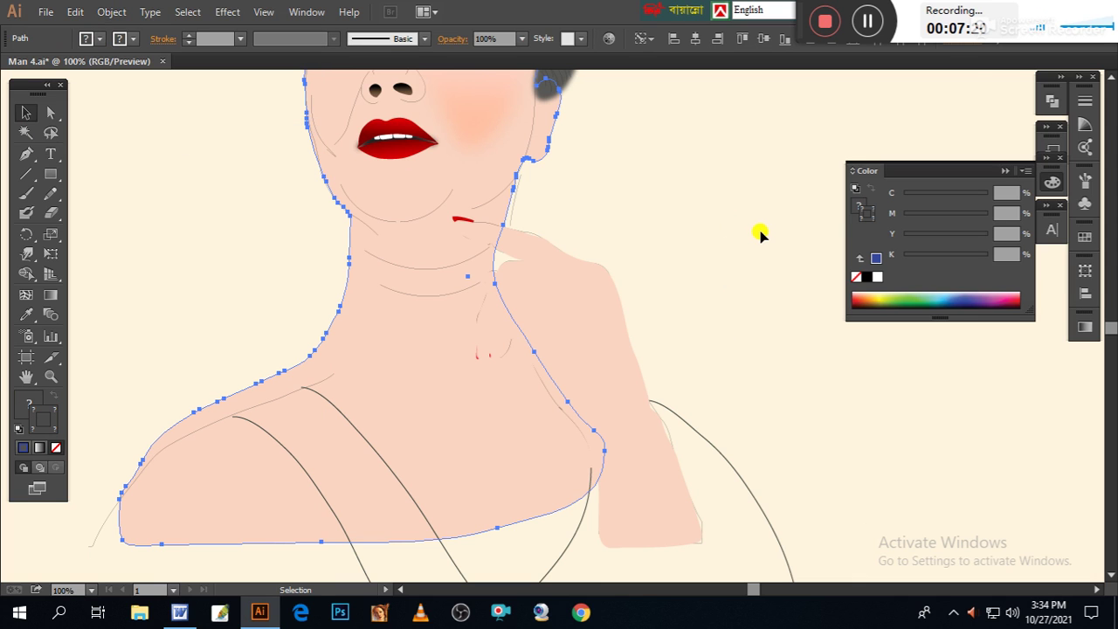
{"action": "key", "text": "ctrl+minus"}
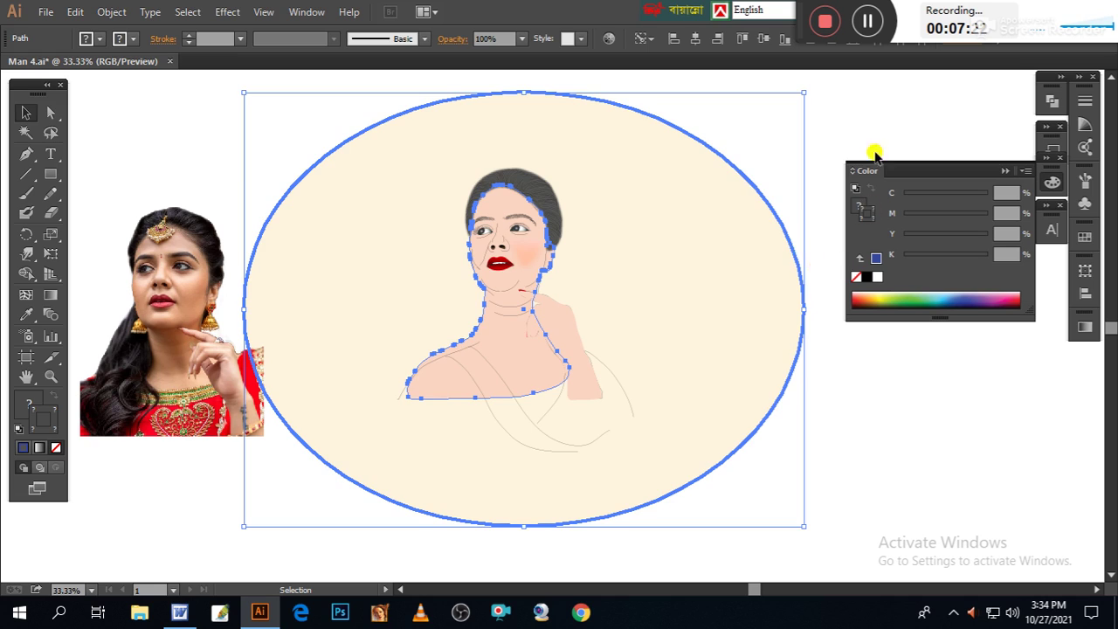
{"action": "left_click", "coordinate": [813, 209]}
Check the background ellipse and hand path, then deselect and zoom in on the hand and neck
{"action": "left_click", "coordinate": [704, 273]}
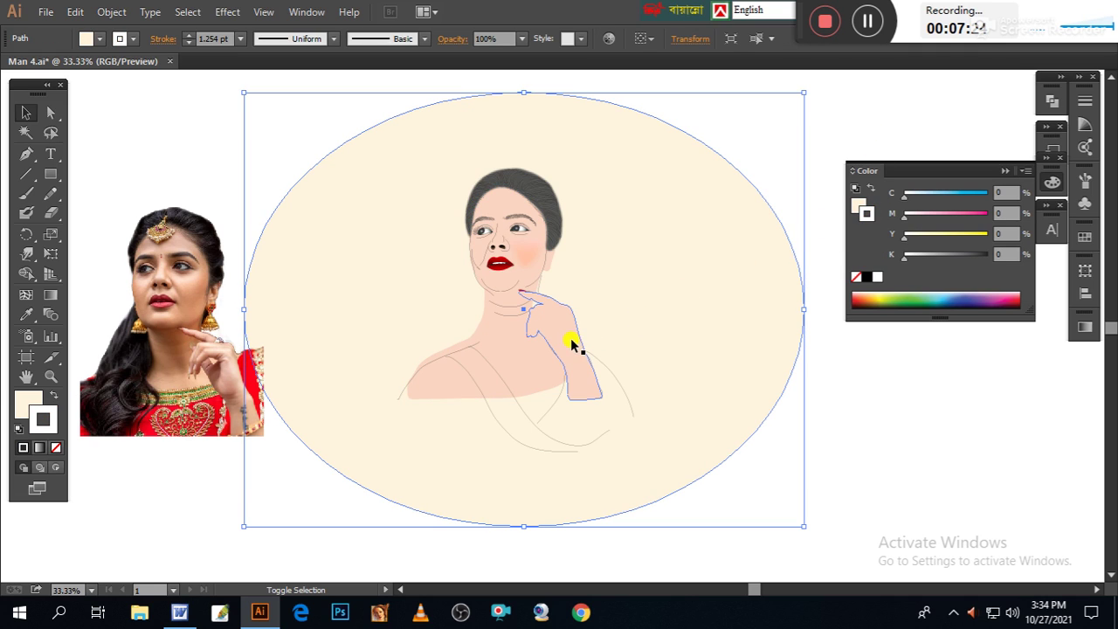
{"action": "left_click", "coordinate": [570, 338], "text": "shift"}
{"action": "key", "text": "ctrl"}
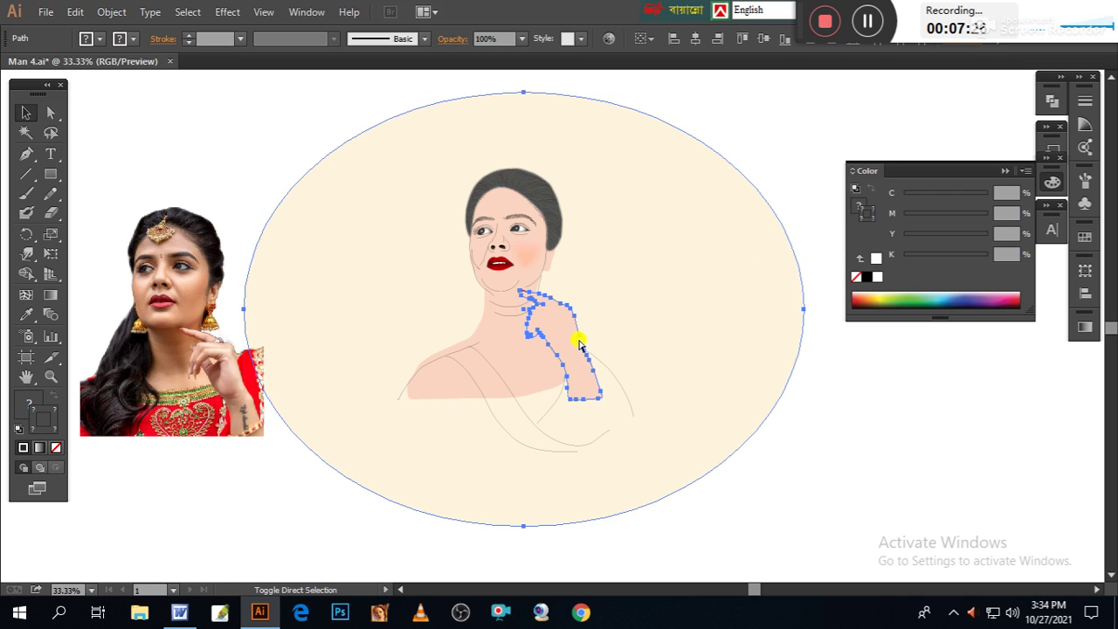
{"action": "left_click", "coordinate": [899, 454]}
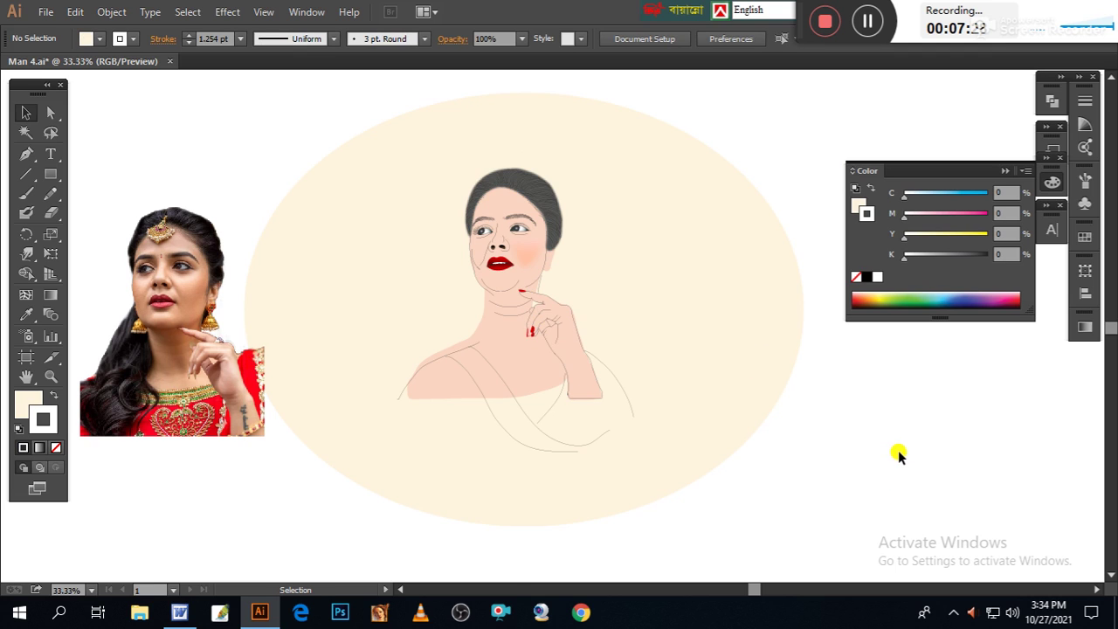
{"action": "key", "text": "ctrl+plus"}
{"action": "key", "text": "ctrl+plus"}
{"action": "key", "text": "ctrl+plus"}
{"action": "key", "text": "ctrl+plus"}
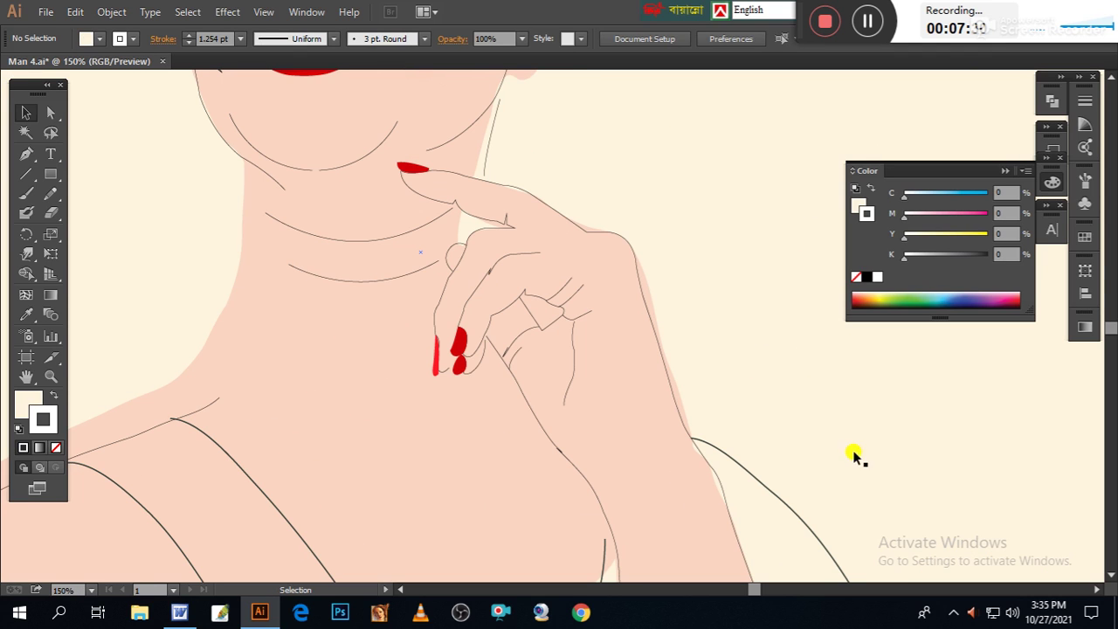
Select the hand path, zoom in on the fingers, and set up a small Warp brush
{"action": "left_click_drag", "start_coordinate": [743, 415], "coordinate": [718, 366]}
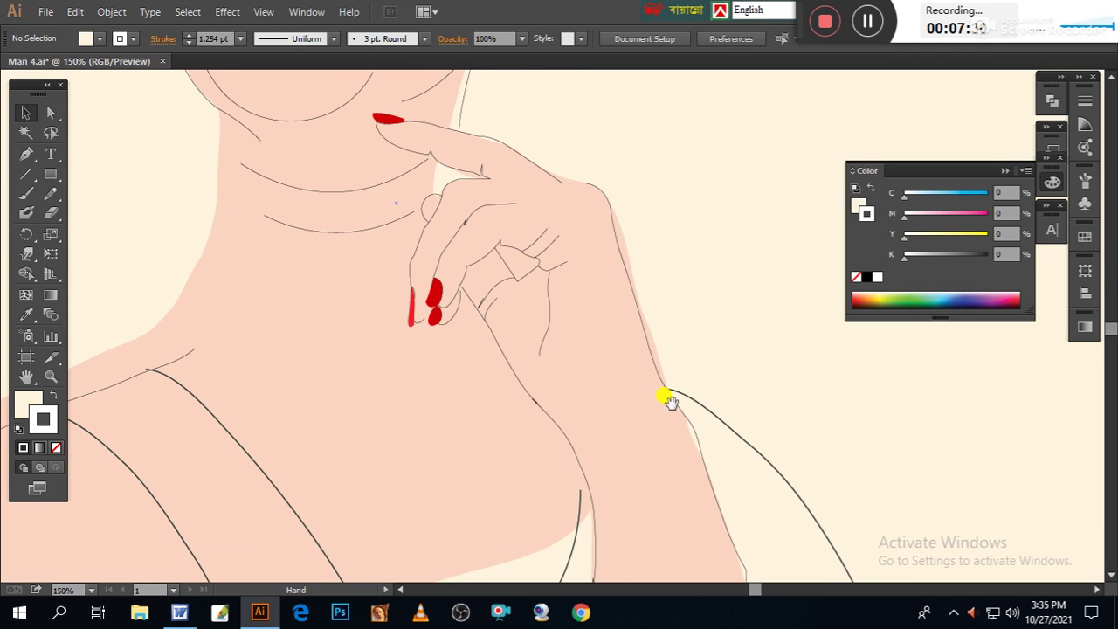
{"action": "left_click", "coordinate": [587, 360]}
{"action": "key", "text": "a"}
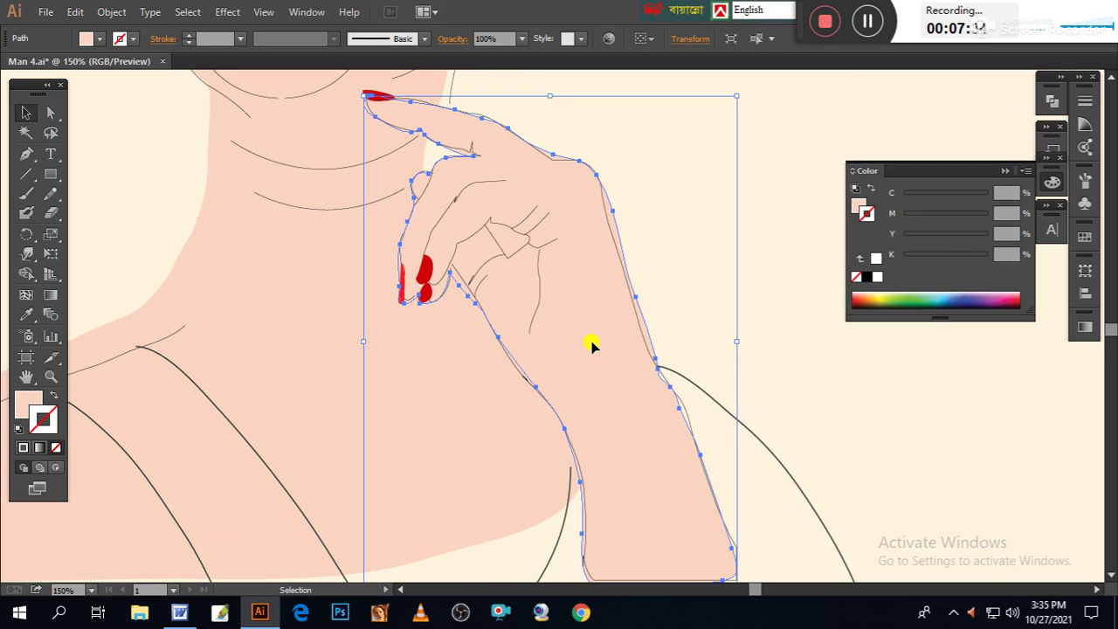
{"action": "key", "text": "ctrl+plus"}
{"action": "key", "text": "ctrl+plus"}
{"action": "key", "text": "v"}
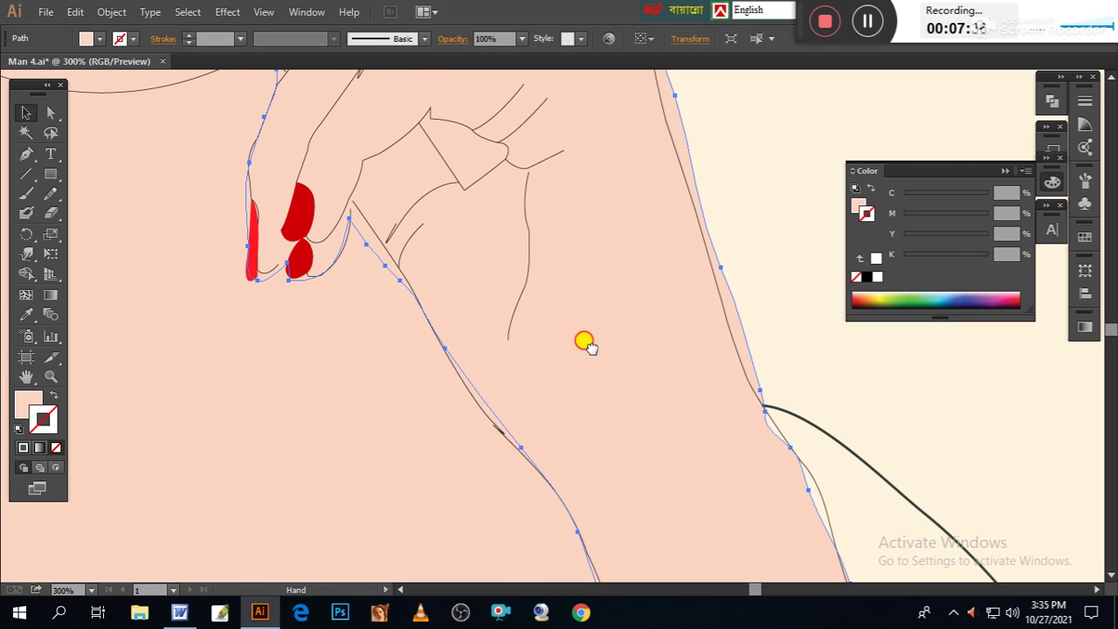
{"action": "left_click_drag", "start_coordinate": [586, 341], "coordinate": [559, 413]}
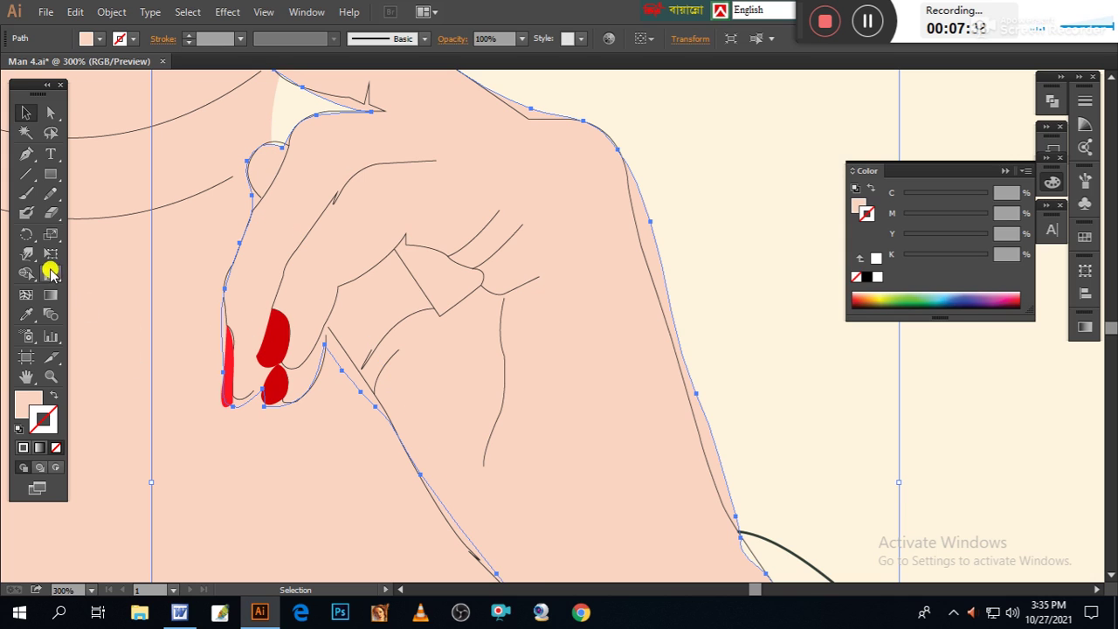
{"action": "left_click", "coordinate": [26, 253]}
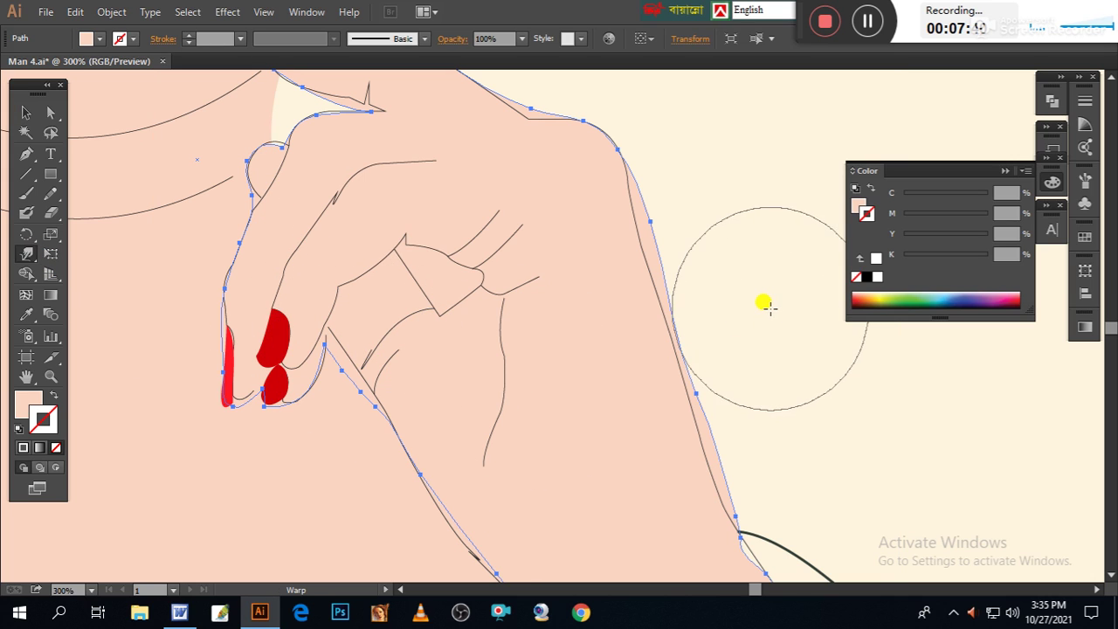
{"action": "left_click_drag", "start_coordinate": [758, 308], "coordinate": [684, 353]}
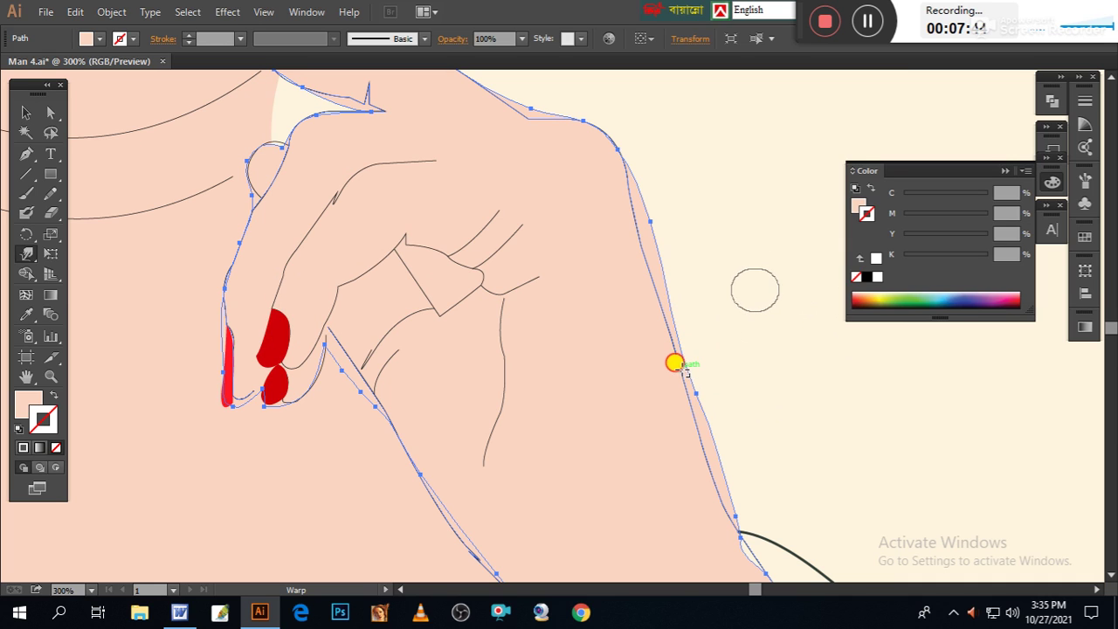
Warp the pointing finger's outline, tip and underside onto its sketched lines
{"action": "mouse_move", "coordinate": [673, 362]}
{"action": "left_mouse_down"}
{"action": "mouse_move", "coordinate": [324, 395]}
{"action": "mouse_move", "coordinate": [327, 322]}
{"action": "mouse_move", "coordinate": [359, 402]}
{"action": "left_mouse_up"}
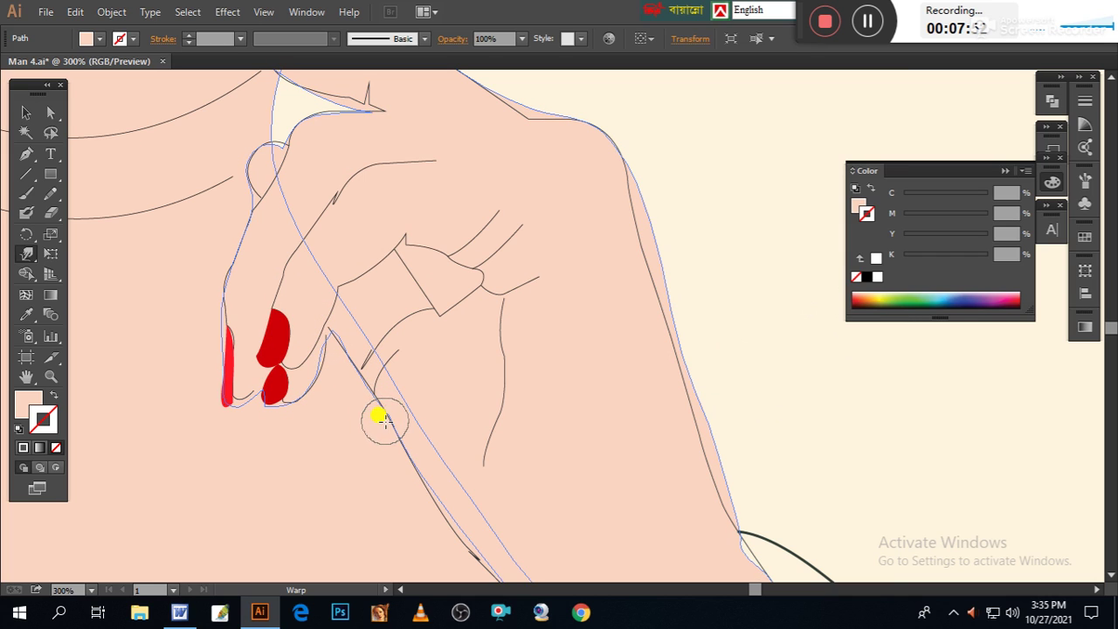
{"action": "mouse_move", "coordinate": [246, 417]}
{"action": "left_mouse_down"}
{"action": "mouse_move", "coordinate": [238, 419]}
{"action": "mouse_move", "coordinate": [274, 399]}
{"action": "left_mouse_up"}
{"action": "left_click_drag", "start_coordinate": [262, 219], "coordinate": [250, 192]}
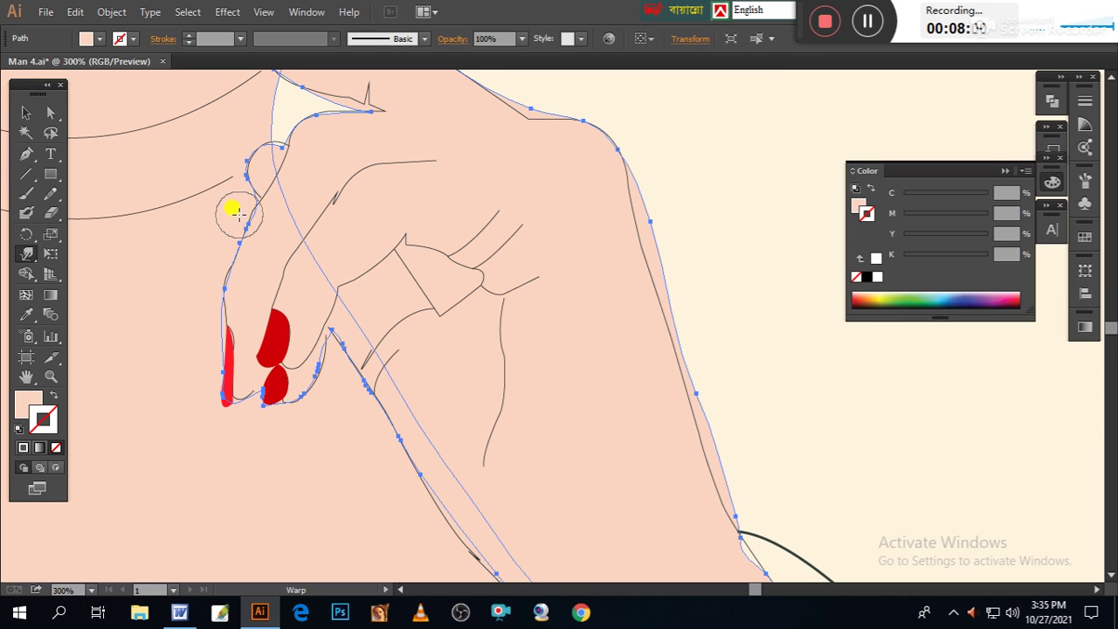
{"action": "left_click_drag", "start_coordinate": [344, 220], "coordinate": [349, 334]}
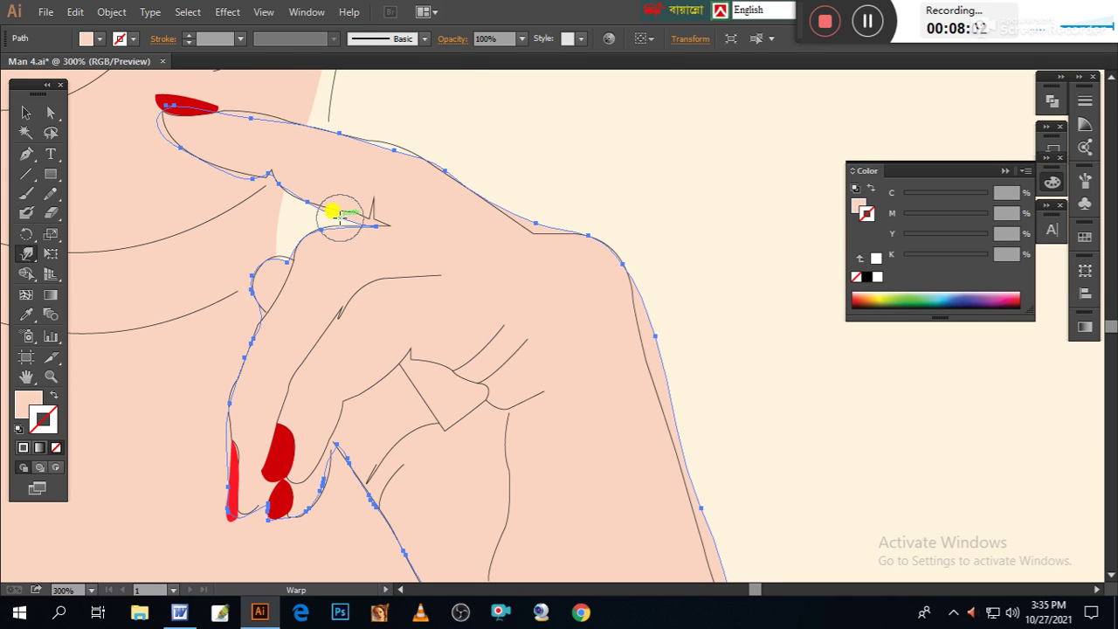
{"action": "mouse_move", "coordinate": [340, 217]}
{"action": "left_mouse_down"}
{"action": "mouse_move", "coordinate": [347, 236]}
{"action": "mouse_move", "coordinate": [320, 225]}
{"action": "left_mouse_up"}
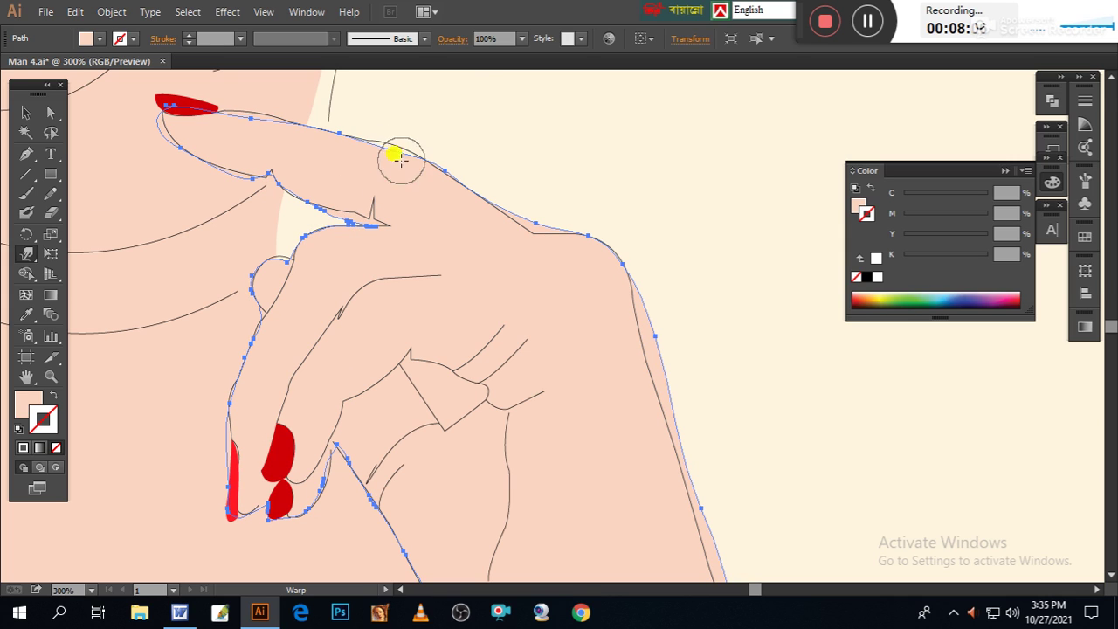
{"action": "left_click_drag", "start_coordinate": [380, 147], "coordinate": [390, 158]}
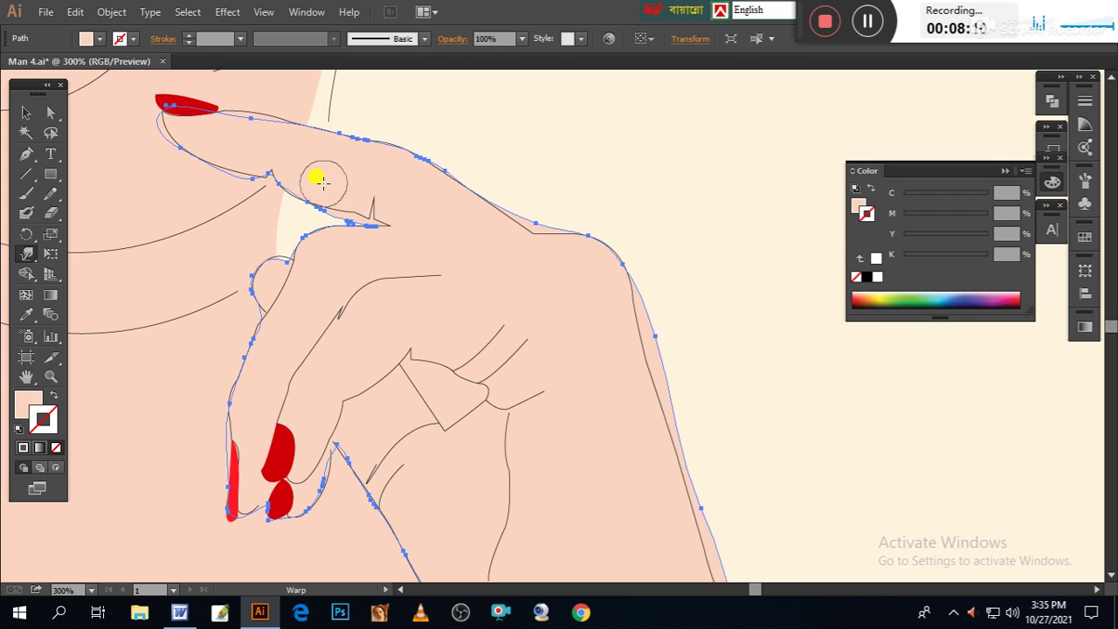
{"action": "mouse_move", "coordinate": [323, 181]}
{"action": "left_mouse_down"}
{"action": "mouse_move", "coordinate": [218, 184]}
{"action": "mouse_move", "coordinate": [157, 138]}
{"action": "mouse_move", "coordinate": [157, 114]}
{"action": "left_mouse_up"}
{"action": "mouse_move", "coordinate": [227, 115]}
{"action": "left_mouse_down"}
{"action": "mouse_move", "coordinate": [260, 117]}
{"action": "mouse_move", "coordinate": [217, 122]}
{"action": "left_mouse_up"}
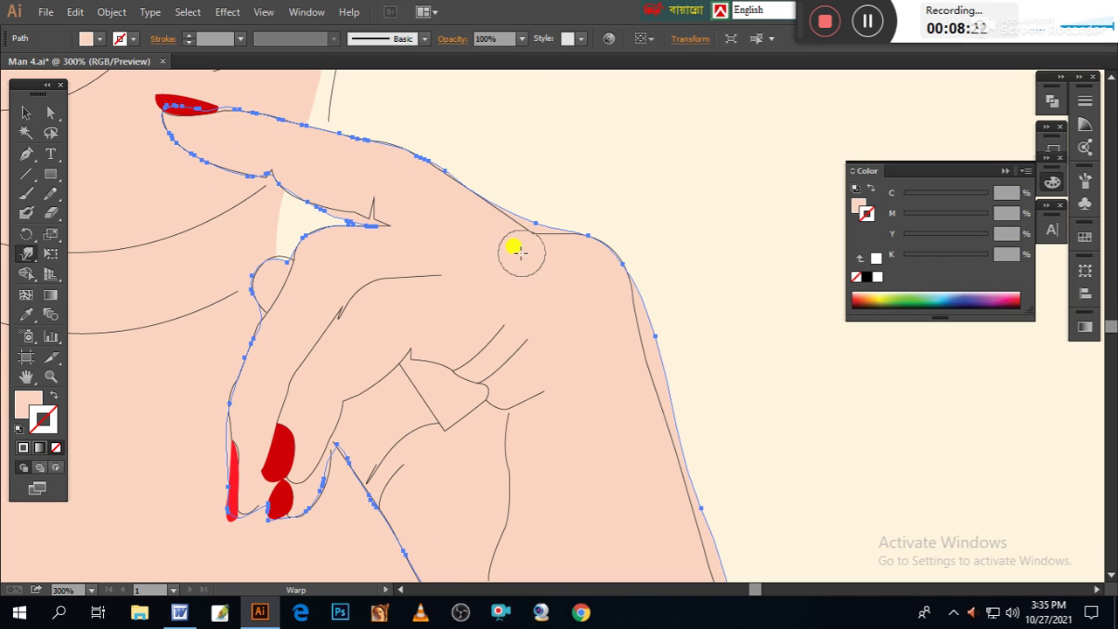
Warp the hand's knuckle outline and outer edge to follow the drawing
{"action": "mouse_move", "coordinate": [542, 196]}
{"action": "left_mouse_down"}
{"action": "mouse_move", "coordinate": [536, 218]}
{"action": "mouse_move", "coordinate": [513, 195]}
{"action": "mouse_move", "coordinate": [528, 222]}
{"action": "mouse_move", "coordinate": [548, 223]}
{"action": "left_mouse_up"}
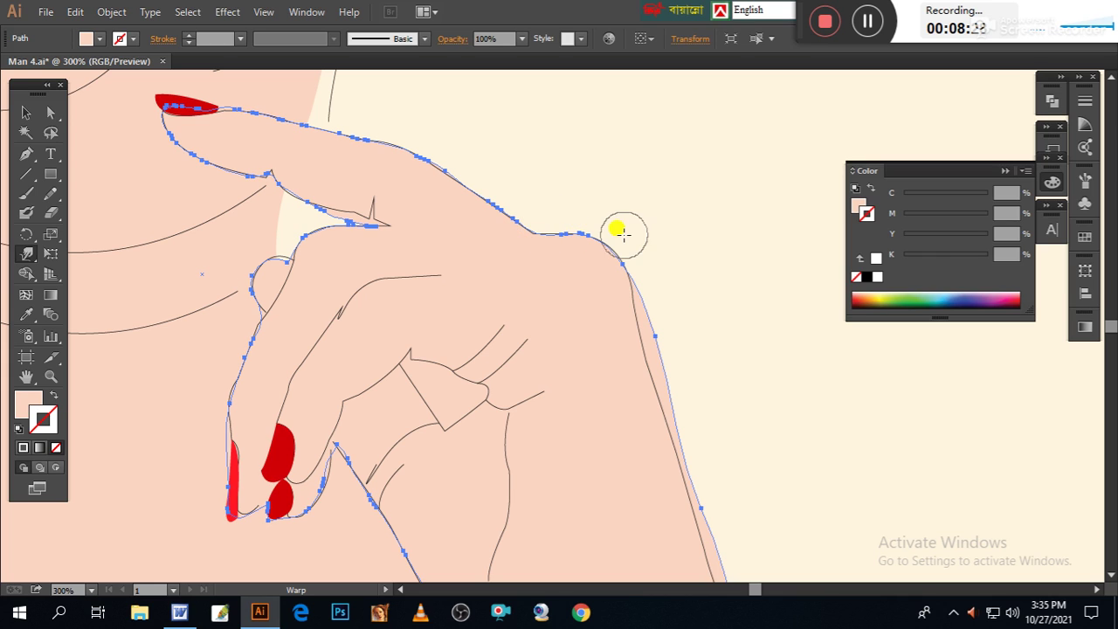
{"action": "mouse_move", "coordinate": [662, 276]}
{"action": "left_mouse_down"}
{"action": "mouse_move", "coordinate": [642, 284]}
{"action": "mouse_move", "coordinate": [669, 368]}
{"action": "mouse_move", "coordinate": [648, 343]}
{"action": "left_mouse_up"}
{"action": "mouse_move", "coordinate": [708, 379]}
{"action": "left_mouse_down"}
{"action": "mouse_move", "coordinate": [687, 276]}
{"action": "mouse_move", "coordinate": [650, 291]}
{"action": "mouse_move", "coordinate": [652, 282]}
{"action": "mouse_move", "coordinate": [671, 288]}
{"action": "mouse_move", "coordinate": [666, 339]}
{"action": "left_mouse_up"}
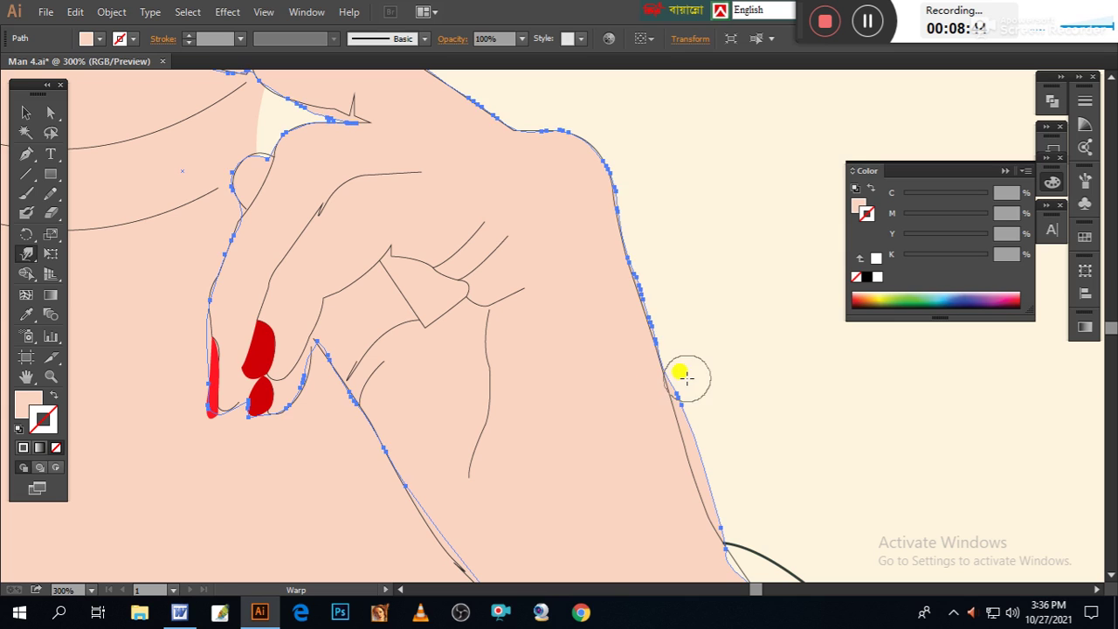
Warp the outer forearm edge, strap area and inner wrist edge to hug the sketched arm
{"action": "mouse_move", "coordinate": [681, 375]}
{"action": "left_mouse_down"}
{"action": "mouse_move", "coordinate": [688, 420]}
{"action": "mouse_move", "coordinate": [706, 424]}
{"action": "mouse_move", "coordinate": [705, 482]}
{"action": "mouse_move", "coordinate": [706, 432]}
{"action": "mouse_move", "coordinate": [679, 423]}
{"action": "mouse_move", "coordinate": [679, 387]}
{"action": "left_mouse_up"}
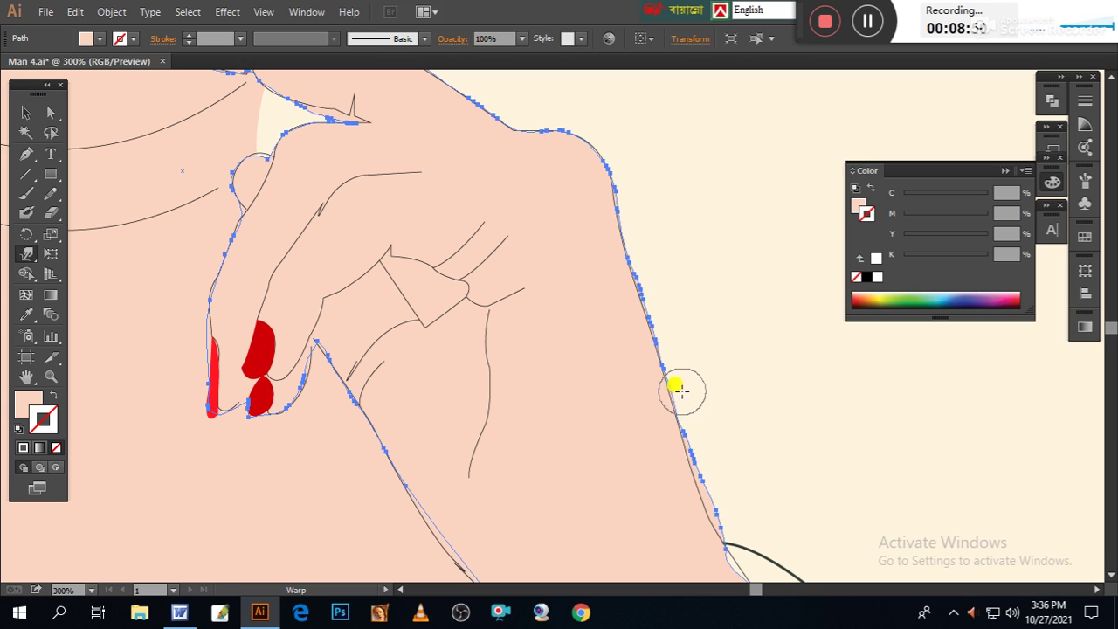
{"action": "mouse_move", "coordinate": [743, 403]}
{"action": "left_mouse_down"}
{"action": "mouse_move", "coordinate": [715, 316]}
{"action": "mouse_move", "coordinate": [725, 367]}
{"action": "mouse_move", "coordinate": [699, 422]}
{"action": "mouse_move", "coordinate": [654, 327]}
{"action": "left_mouse_up"}
{"action": "left_click_drag", "start_coordinate": [726, 381], "coordinate": [693, 352]}
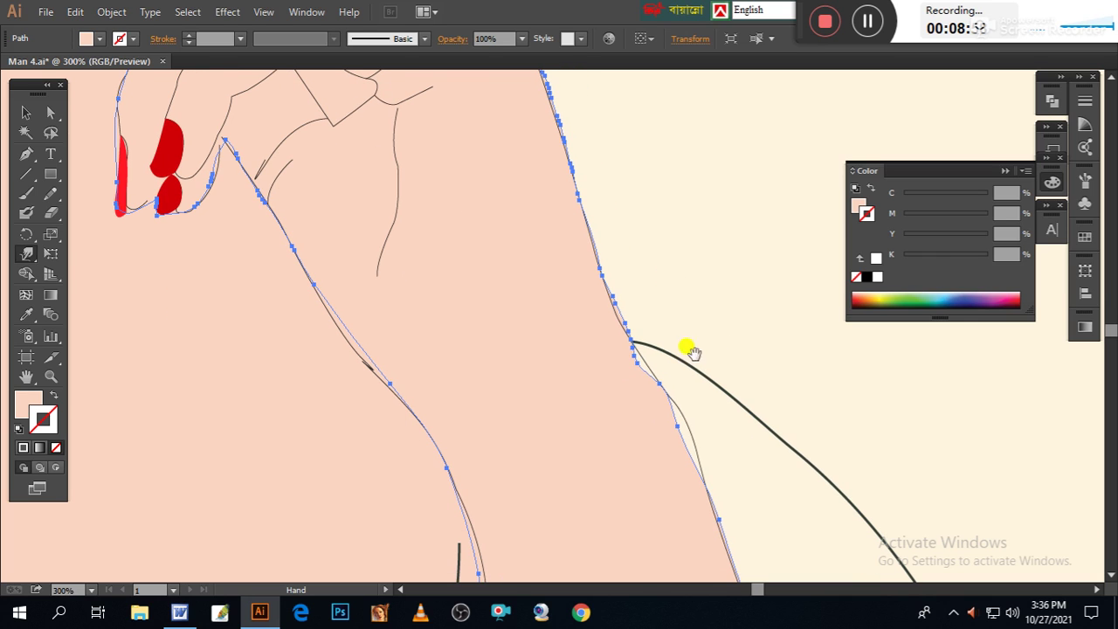
{"action": "left_click_drag", "start_coordinate": [616, 362], "coordinate": [628, 359]}
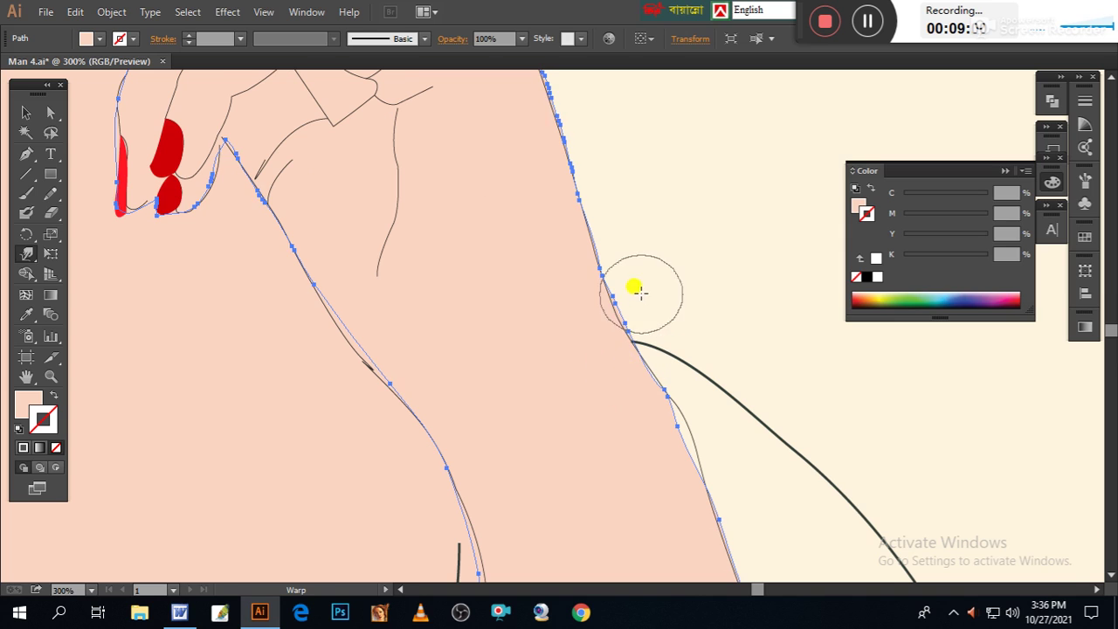
{"action": "left_click_drag", "start_coordinate": [639, 291], "coordinate": [624, 309]}
{"action": "left_click_drag", "start_coordinate": [609, 245], "coordinate": [603, 227]}
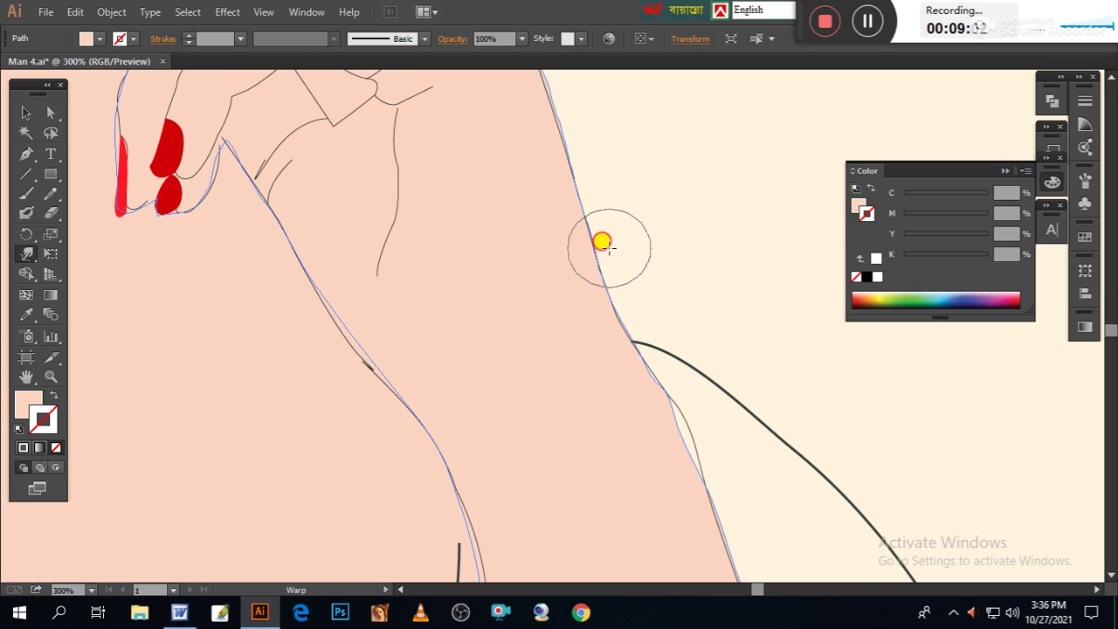
{"action": "left_click_drag", "start_coordinate": [774, 404], "coordinate": [724, 311]}
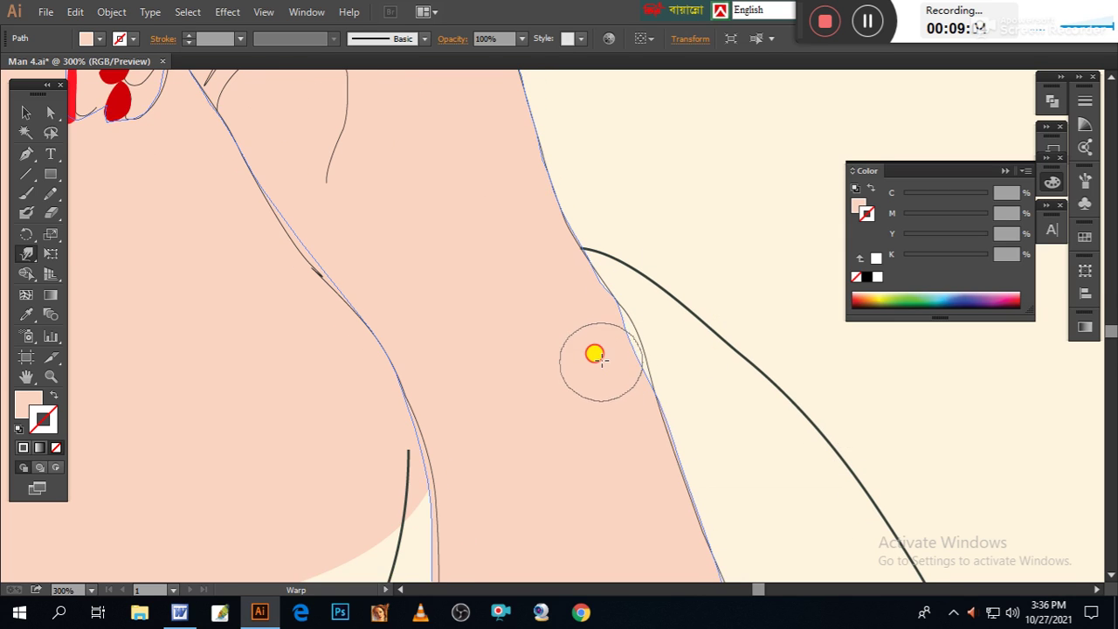
{"action": "mouse_move", "coordinate": [594, 355]}
{"action": "left_mouse_down"}
{"action": "mouse_move", "coordinate": [611, 341]}
{"action": "mouse_move", "coordinate": [607, 324]}
{"action": "mouse_move", "coordinate": [634, 370]}
{"action": "left_mouse_up"}
{"action": "left_click_drag", "start_coordinate": [599, 442], "coordinate": [619, 315]}
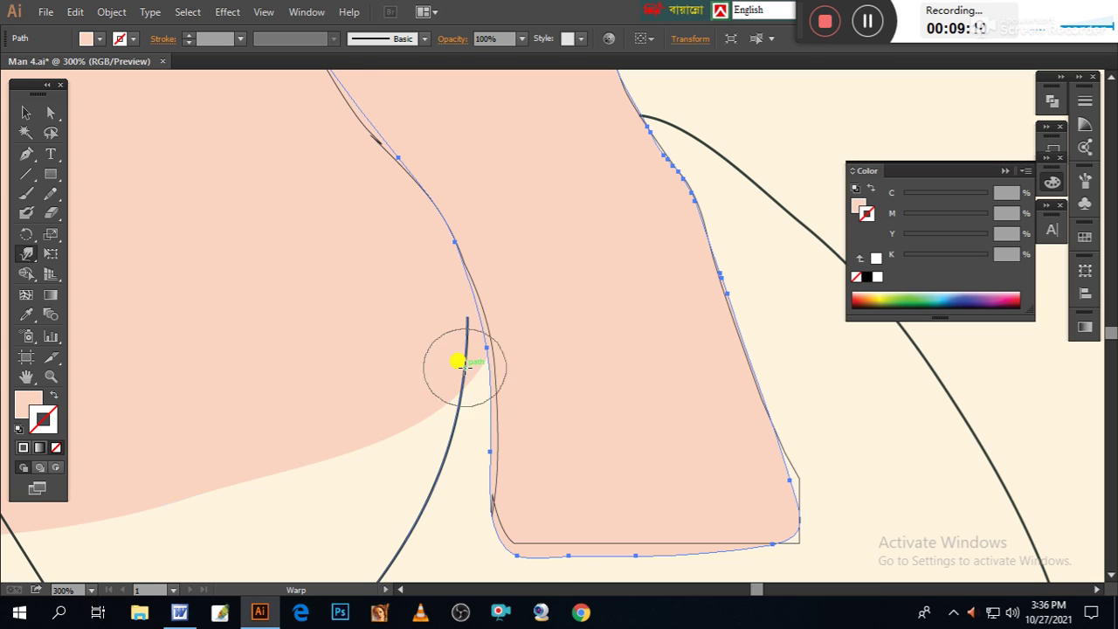
{"action": "mouse_move", "coordinate": [457, 367]}
{"action": "left_mouse_down"}
{"action": "mouse_move", "coordinate": [439, 279]}
{"action": "mouse_move", "coordinate": [473, 469]}
{"action": "left_mouse_up"}
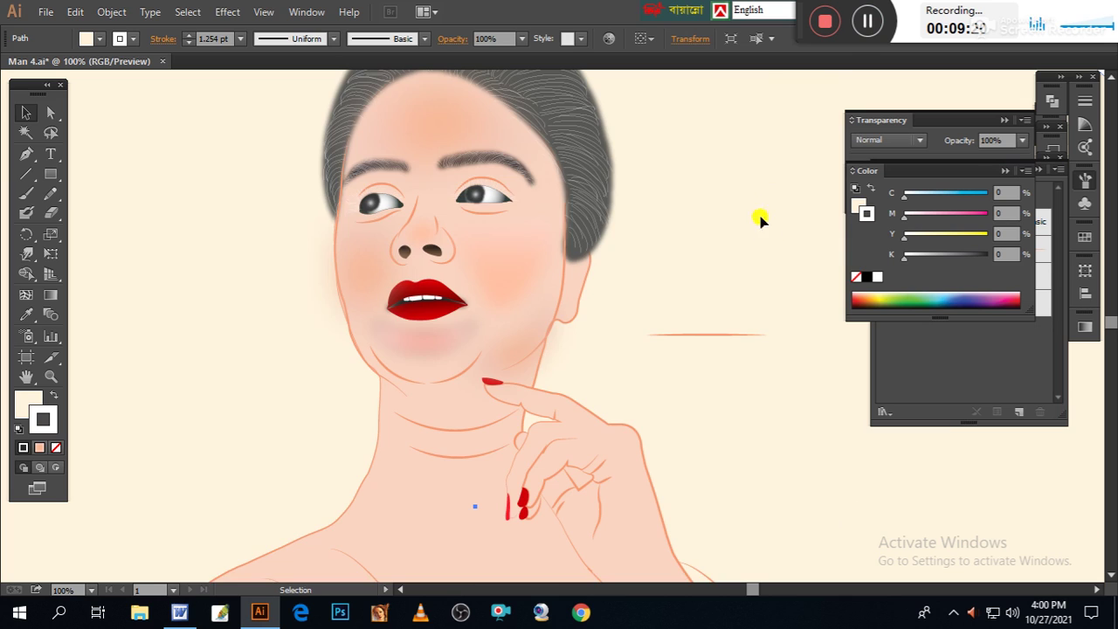
Zoom out to the whole figure and select the peach neck-and-shoulder shape
{"action": "mouse_move", "coordinate": [759, 220]}
{"action": "left_mouse_down"}
{"action": "mouse_move", "coordinate": [753, 467]}
{"action": "mouse_move", "coordinate": [760, 332]}
{"action": "mouse_move", "coordinate": [763, 377]}
{"action": "left_mouse_up"}
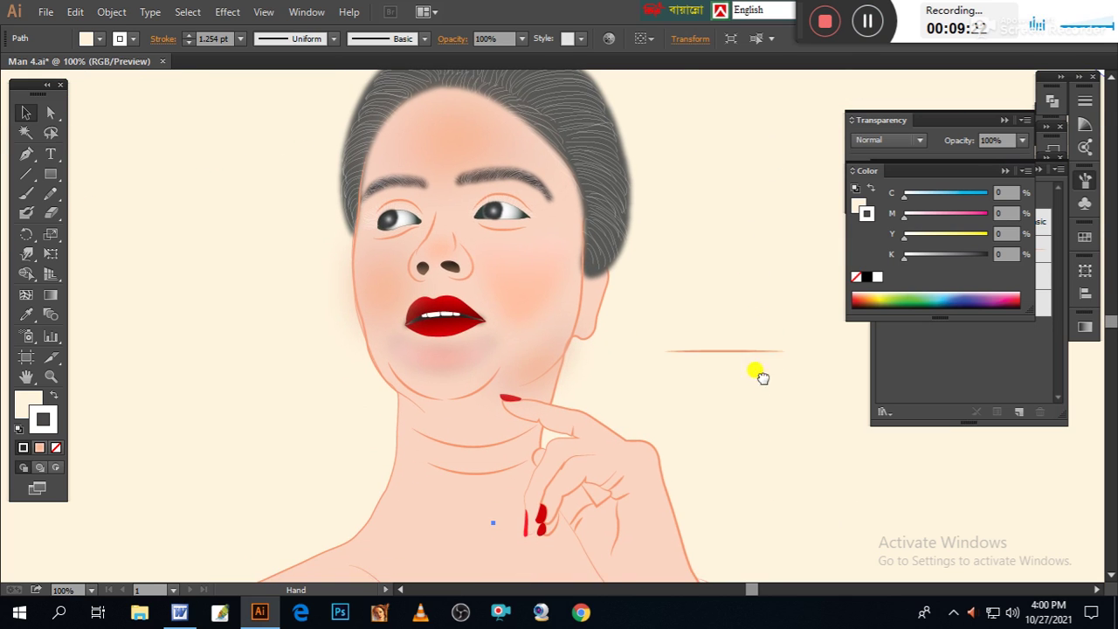
{"action": "key", "text": "ctrl+minus"}
{"action": "key", "text": "ctrl+minus"}
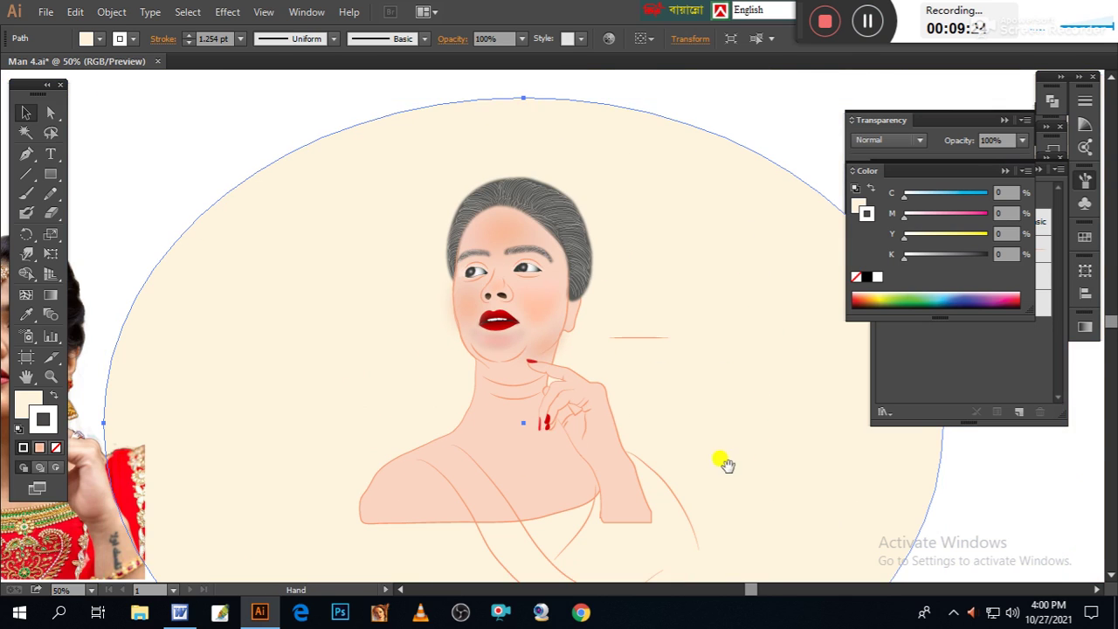
{"action": "left_click_drag", "start_coordinate": [727, 464], "coordinate": [726, 390]}
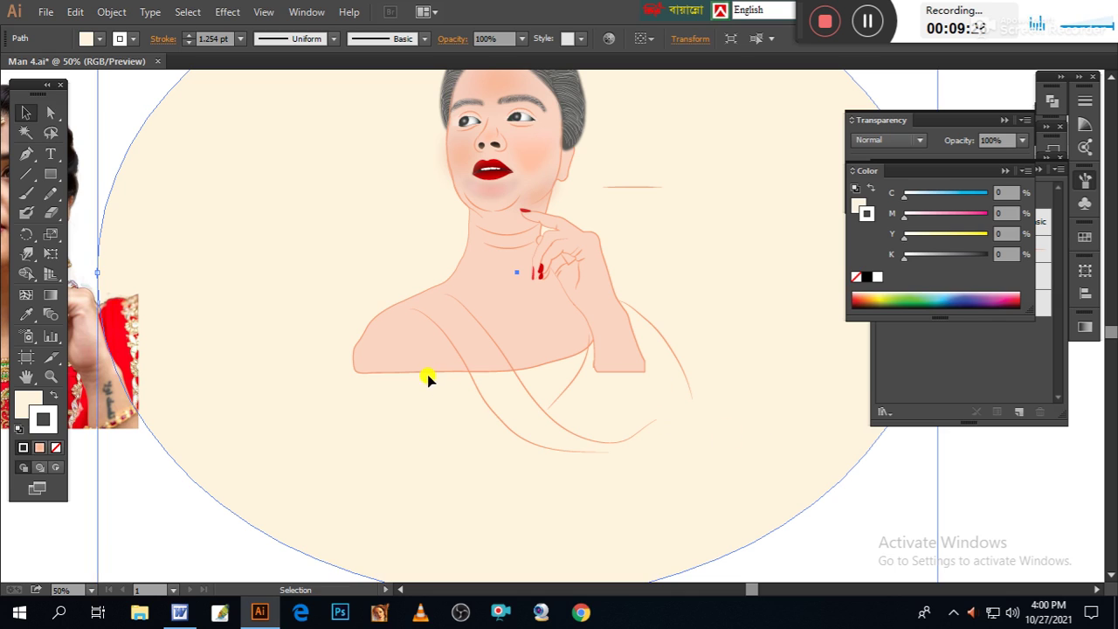
{"action": "left_click", "coordinate": [442, 378]}
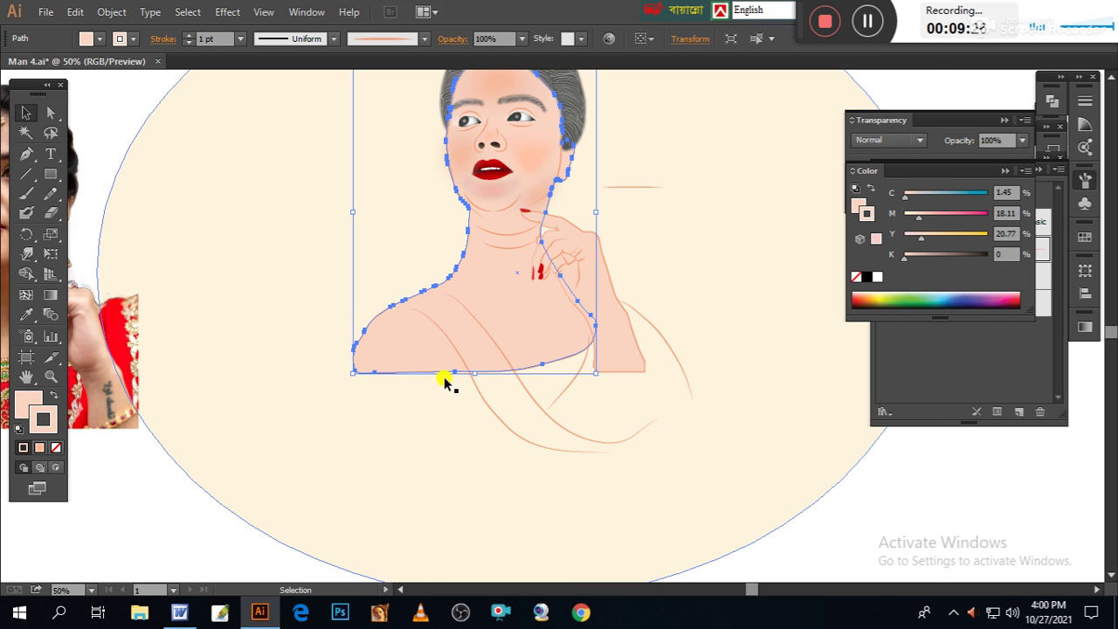
With a wide flat Warp brush, bulge the shoulder's bottom and right edges down and outward
{"action": "left_click", "coordinate": [29, 260]}
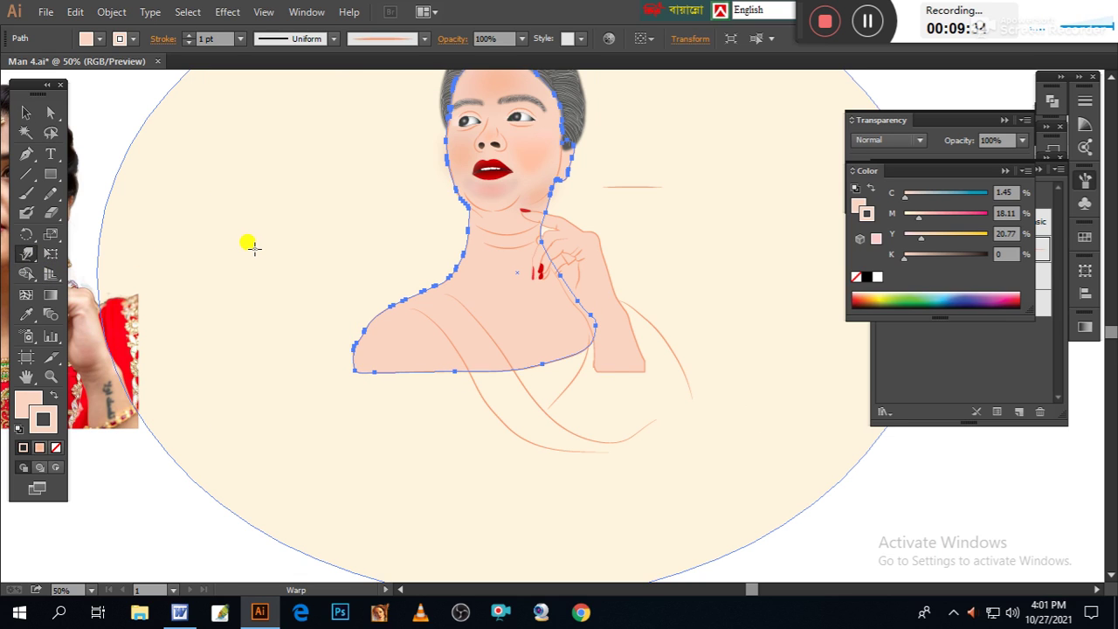
{"action": "left_click_drag", "start_coordinate": [287, 273], "coordinate": [313, 262]}
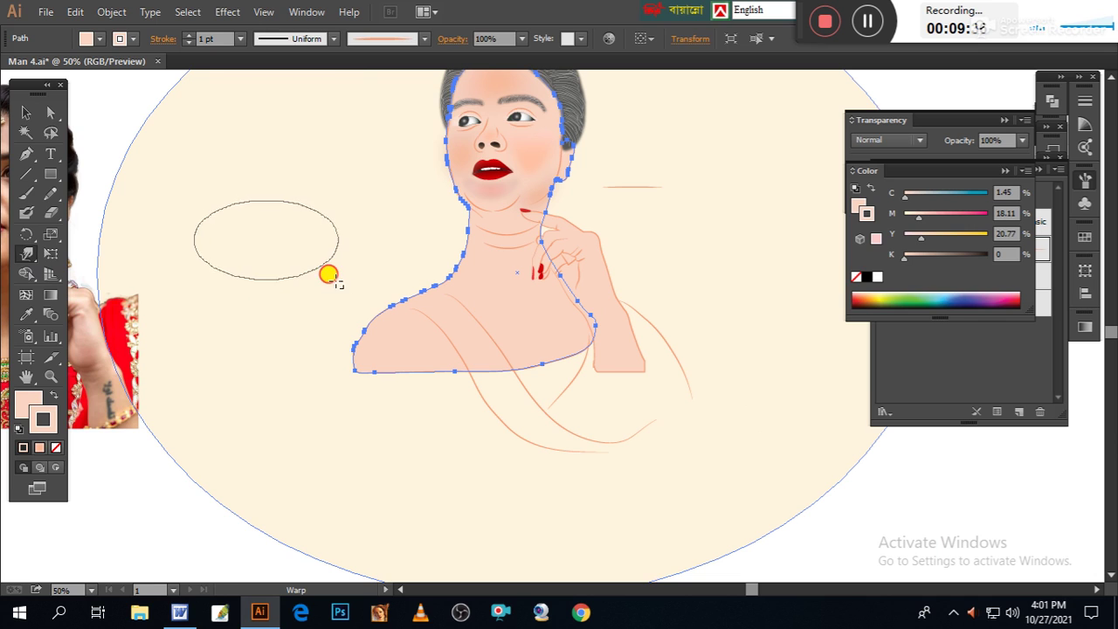
{"action": "mouse_move", "coordinate": [429, 357]}
{"action": "left_mouse_down"}
{"action": "mouse_move", "coordinate": [439, 399]}
{"action": "mouse_move", "coordinate": [381, 394]}
{"action": "mouse_move", "coordinate": [536, 405]}
{"action": "mouse_move", "coordinate": [604, 392]}
{"action": "mouse_move", "coordinate": [619, 379]}
{"action": "mouse_move", "coordinate": [624, 340]}
{"action": "left_mouse_up"}
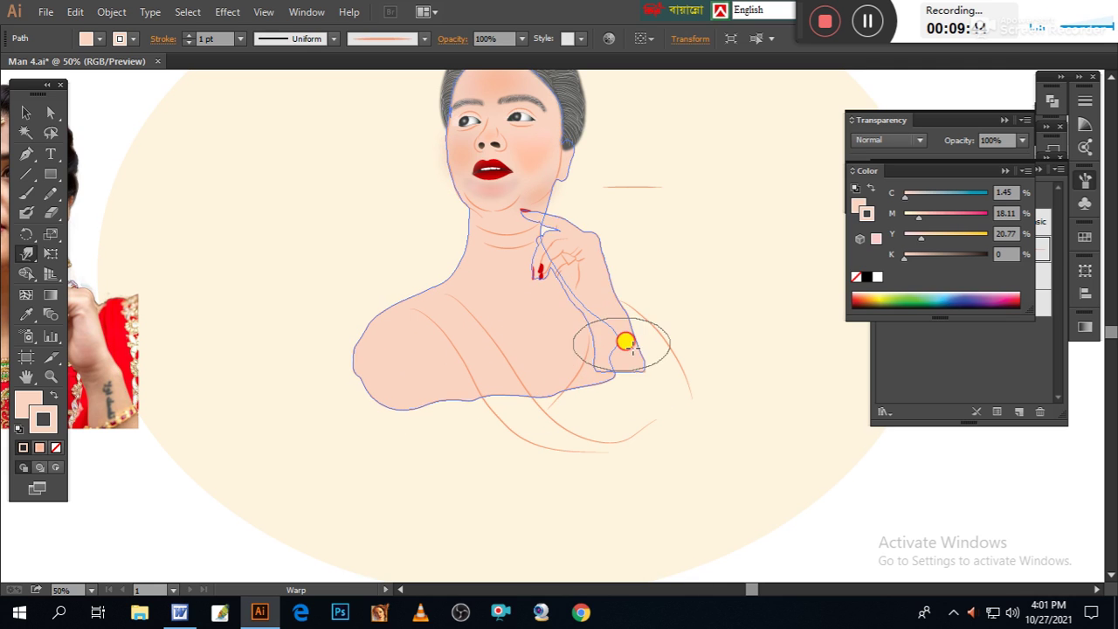
{"action": "mouse_move", "coordinate": [562, 306]}
{"action": "left_mouse_down"}
{"action": "mouse_move", "coordinate": [561, 294]}
{"action": "mouse_move", "coordinate": [588, 299]}
{"action": "mouse_move", "coordinate": [636, 331]}
{"action": "mouse_move", "coordinate": [669, 374]}
{"action": "mouse_move", "coordinate": [659, 379]}
{"action": "left_mouse_up"}
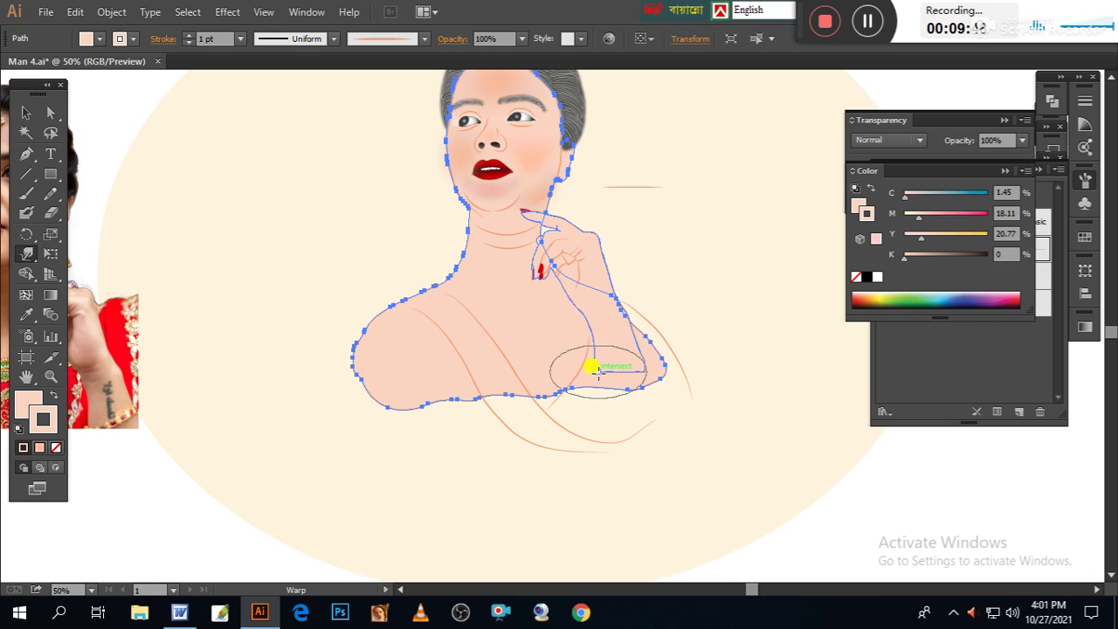
{"action": "mouse_move", "coordinate": [539, 369]}
{"action": "left_mouse_down"}
{"action": "mouse_move", "coordinate": [497, 430]}
{"action": "mouse_move", "coordinate": [401, 434]}
{"action": "mouse_move", "coordinate": [377, 425]}
{"action": "mouse_move", "coordinate": [370, 391]}
{"action": "mouse_move", "coordinate": [399, 442]}
{"action": "mouse_move", "coordinate": [468, 426]}
{"action": "left_mouse_up"}
Smooth the torso's lower-left bulge and extend the right shoulder further outward
{"action": "mouse_move", "coordinate": [394, 452]}
{"action": "left_mouse_down"}
{"action": "mouse_move", "coordinate": [387, 397]}
{"action": "mouse_move", "coordinate": [409, 402]}
{"action": "left_mouse_up"}
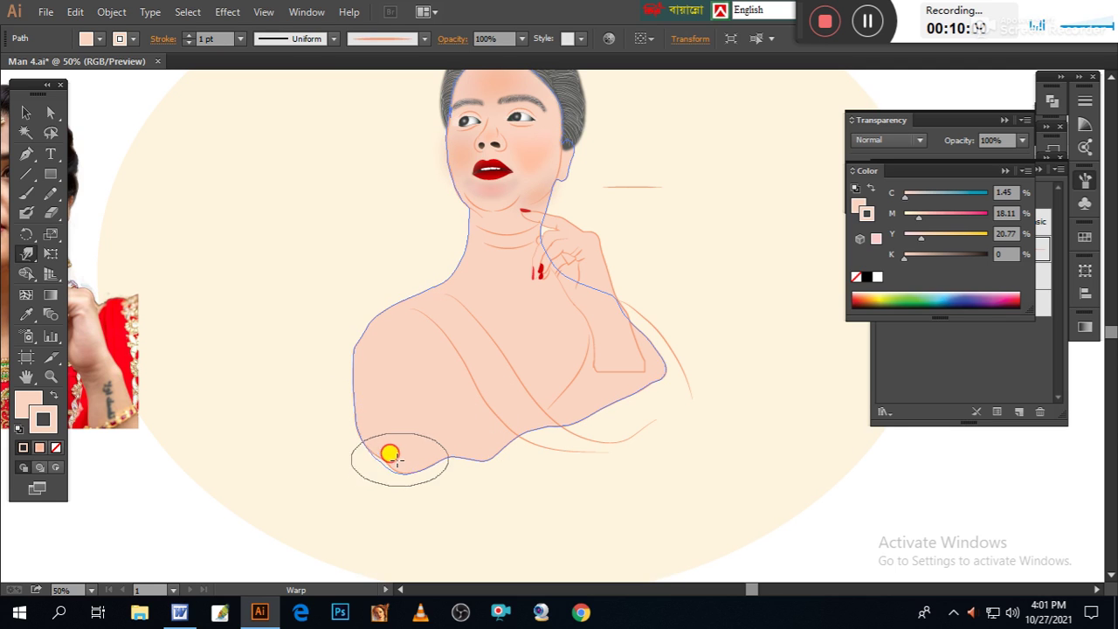
{"action": "mouse_move", "coordinate": [372, 451]}
{"action": "left_mouse_down"}
{"action": "mouse_move", "coordinate": [562, 394]}
{"action": "mouse_move", "coordinate": [506, 449]}
{"action": "mouse_move", "coordinate": [631, 382]}
{"action": "mouse_move", "coordinate": [604, 392]}
{"action": "left_mouse_up"}
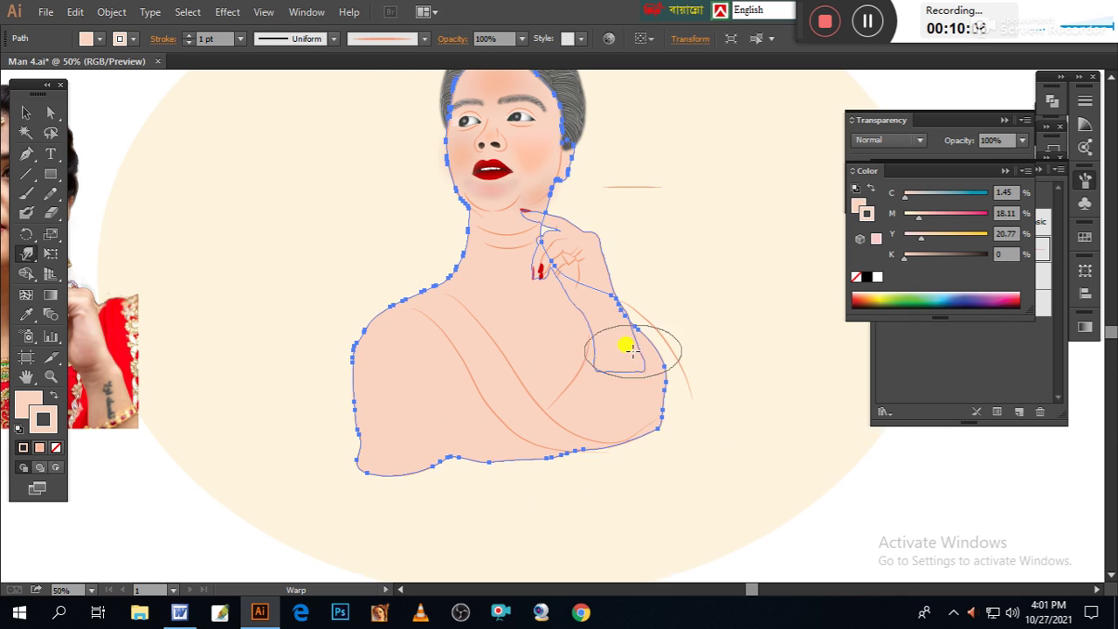
{"action": "mouse_move", "coordinate": [629, 348]}
{"action": "left_mouse_down"}
{"action": "mouse_move", "coordinate": [629, 320]}
{"action": "mouse_move", "coordinate": [673, 337]}
{"action": "mouse_move", "coordinate": [679, 405]}
{"action": "mouse_move", "coordinate": [584, 327]}
{"action": "mouse_move", "coordinate": [586, 282]}
{"action": "mouse_move", "coordinate": [524, 268]}
{"action": "mouse_move", "coordinate": [544, 289]}
{"action": "mouse_move", "coordinate": [646, 307]}
{"action": "mouse_move", "coordinate": [679, 347]}
{"action": "mouse_move", "coordinate": [669, 359]}
{"action": "mouse_move", "coordinate": [679, 374]}
{"action": "mouse_move", "coordinate": [652, 359]}
{"action": "mouse_move", "coordinate": [684, 389]}
{"action": "mouse_move", "coordinate": [648, 405]}
{"action": "mouse_move", "coordinate": [632, 436]}
{"action": "mouse_move", "coordinate": [509, 424]}
{"action": "mouse_move", "coordinate": [469, 451]}
{"action": "mouse_move", "coordinate": [429, 439]}
{"action": "mouse_move", "coordinate": [481, 425]}
{"action": "left_mouse_up"}
{"action": "mouse_move", "coordinate": [558, 437]}
{"action": "left_mouse_down"}
{"action": "mouse_move", "coordinate": [649, 379]}
{"action": "mouse_move", "coordinate": [754, 341]}
{"action": "mouse_move", "coordinate": [759, 404]}
{"action": "mouse_move", "coordinate": [722, 364]}
{"action": "left_mouse_up"}
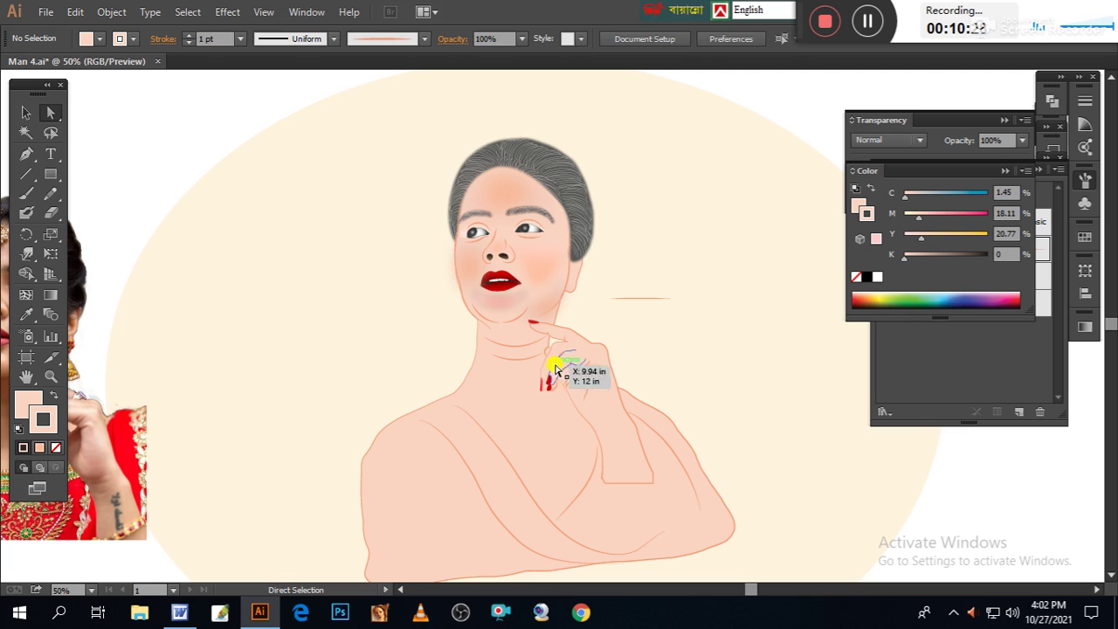
Give the hand and forearm shape a deeper pink fill of C 1.45, M 25, Y 24, K 0
{"action": "left_click", "coordinate": [599, 409]}
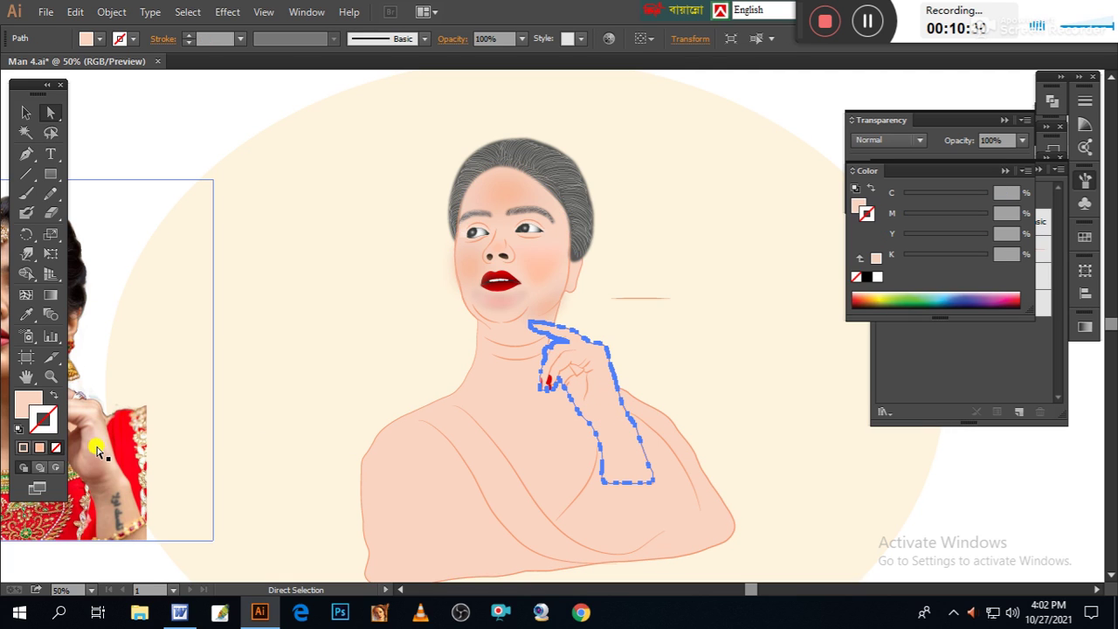
{"action": "left_click", "coordinate": [29, 402]}
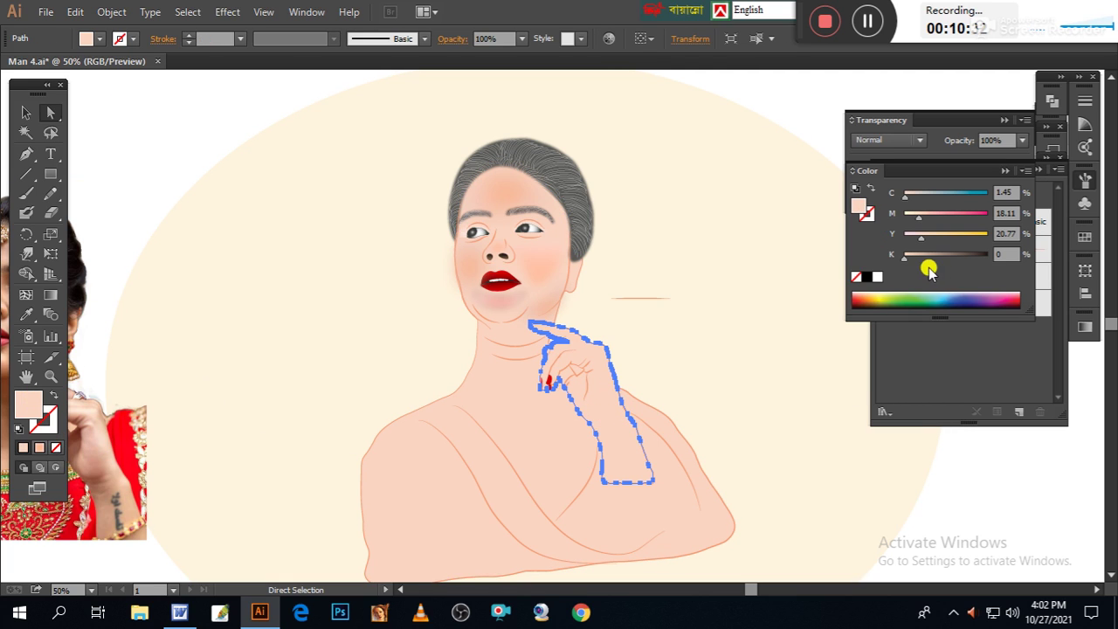
{"action": "left_click_drag", "start_coordinate": [928, 217], "coordinate": [929, 219]}
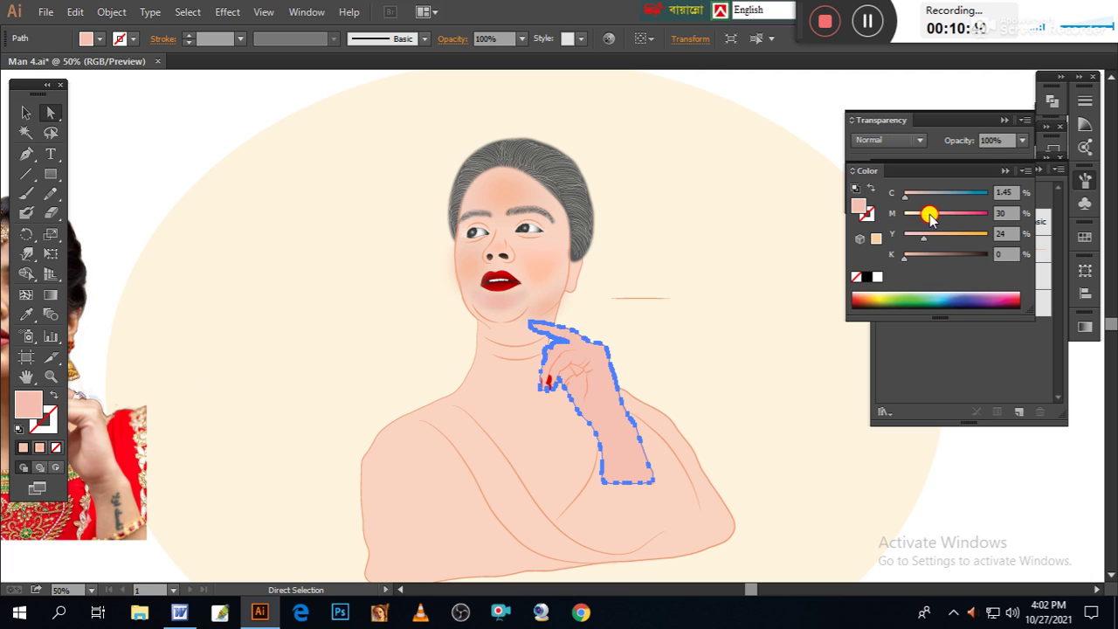
{"action": "left_click", "coordinate": [240, 155]}
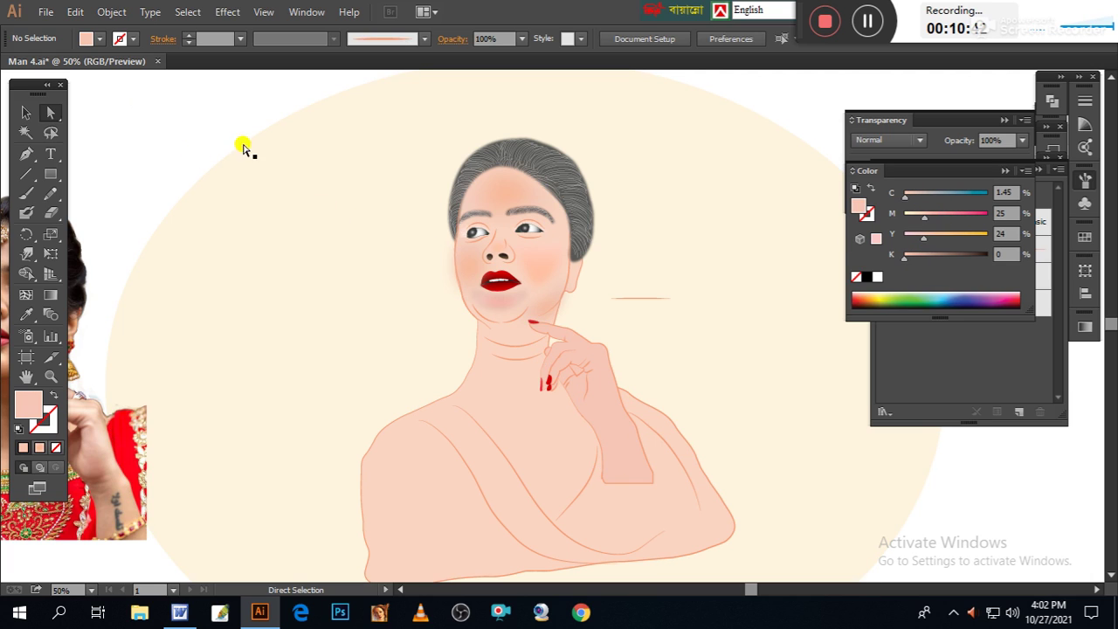
{"action": "left_click_drag", "start_coordinate": [759, 394], "coordinate": [708, 296]}
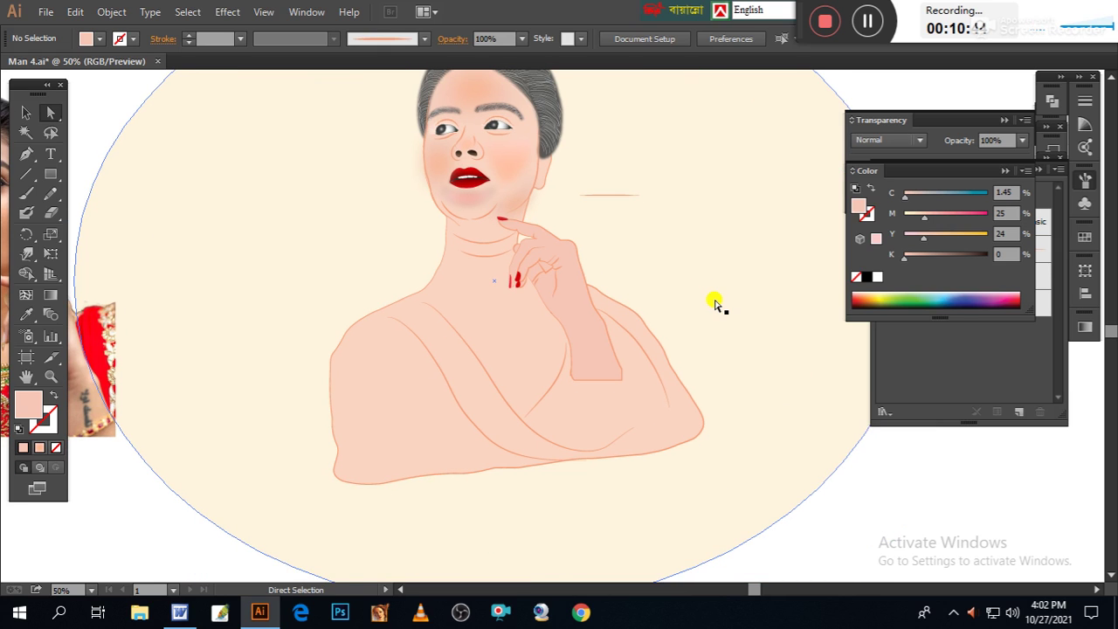
{"action": "key", "text": "ctrl+plus"}
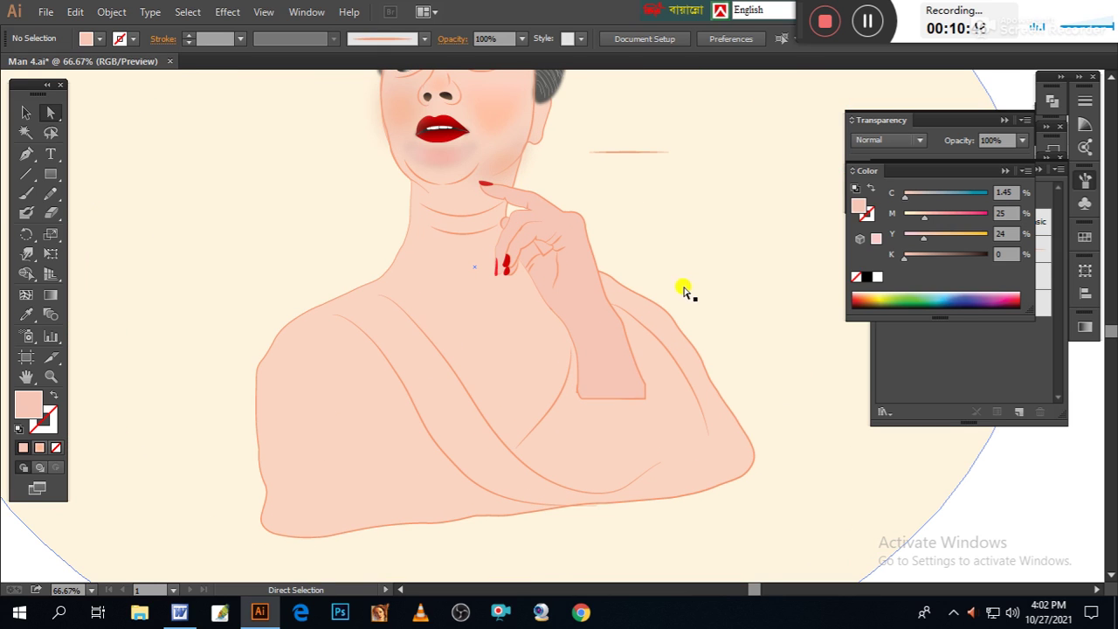
{"action": "mouse_move", "coordinate": [684, 291]}
{"action": "left_mouse_down"}
{"action": "mouse_move", "coordinate": [729, 364]}
{"action": "mouse_move", "coordinate": [718, 315]}
{"action": "mouse_move", "coordinate": [704, 357]}
{"action": "mouse_move", "coordinate": [705, 287]}
{"action": "mouse_move", "coordinate": [721, 381]}
{"action": "mouse_move", "coordinate": [652, 369]}
{"action": "mouse_move", "coordinate": [681, 394]}
{"action": "mouse_move", "coordinate": [703, 319]}
{"action": "mouse_move", "coordinate": [661, 384]}
{"action": "left_mouse_up"}
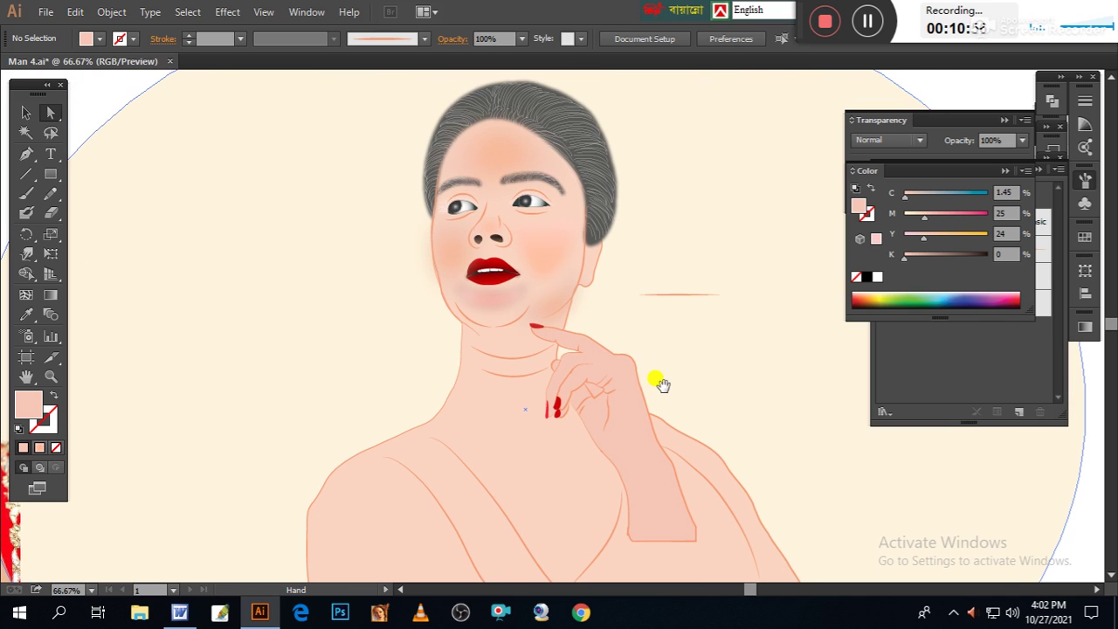
{"action": "scroll", "coordinate": [664, 374], "scroll_direction": "up", "scroll_amount": 1}
{"action": "scroll", "coordinate": [669, 370], "scroll_direction": "up", "scroll_amount": 1}
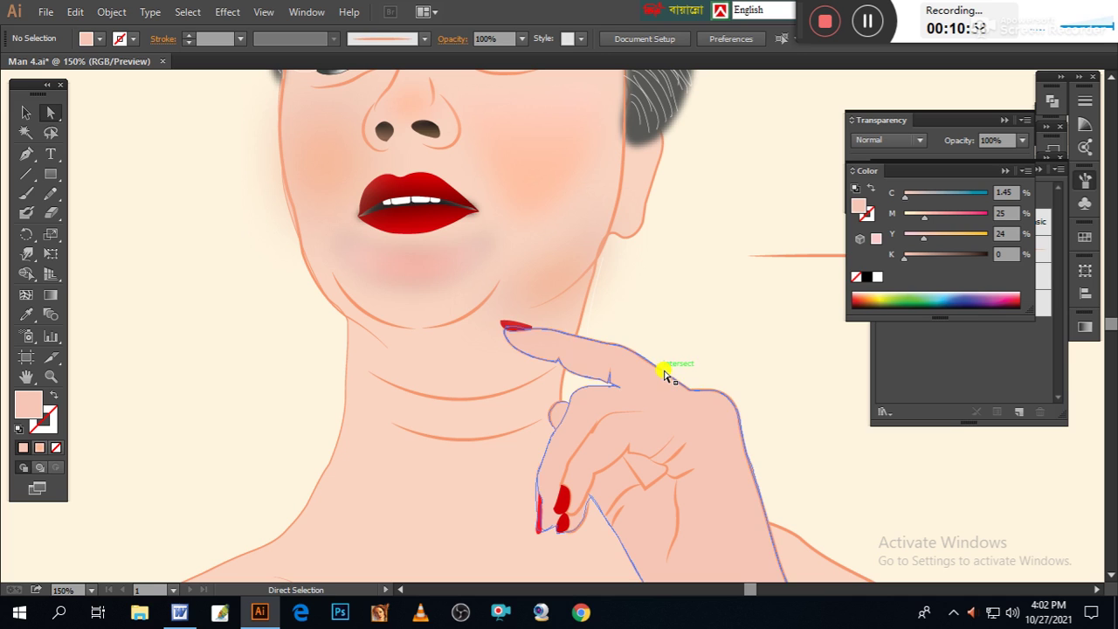
{"action": "mouse_move", "coordinate": [574, 399]}
{"action": "left_mouse_down"}
{"action": "mouse_move", "coordinate": [745, 413]}
{"action": "mouse_move", "coordinate": [667, 463]}
{"action": "mouse_move", "coordinate": [536, 462]}
{"action": "mouse_move", "coordinate": [586, 327]}
{"action": "left_mouse_up"}
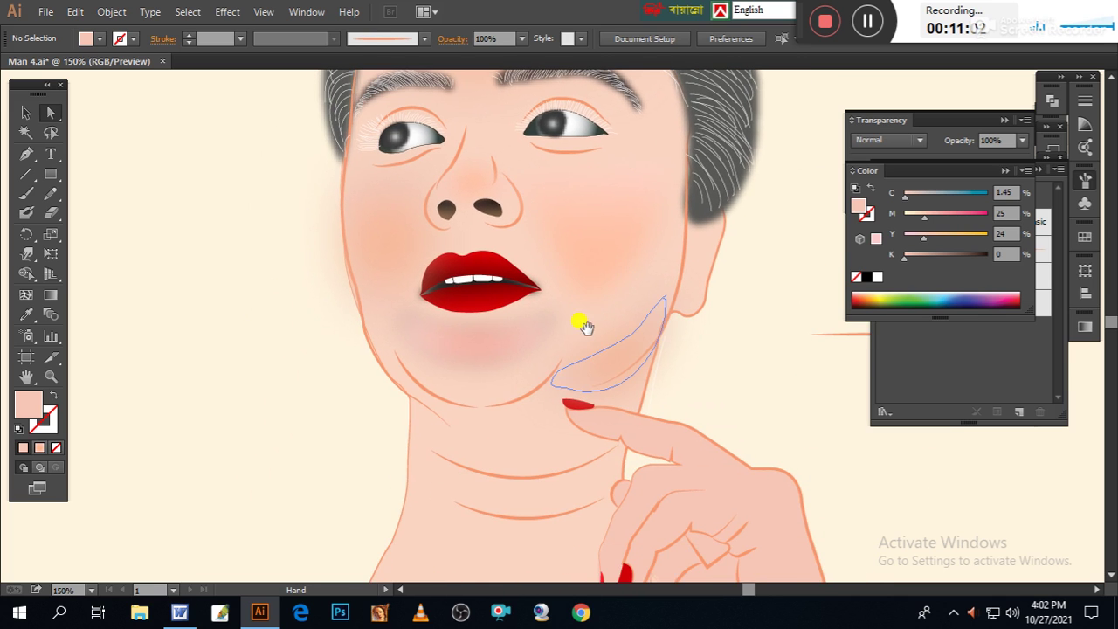
{"action": "key", "text": "ctrl+minus"}
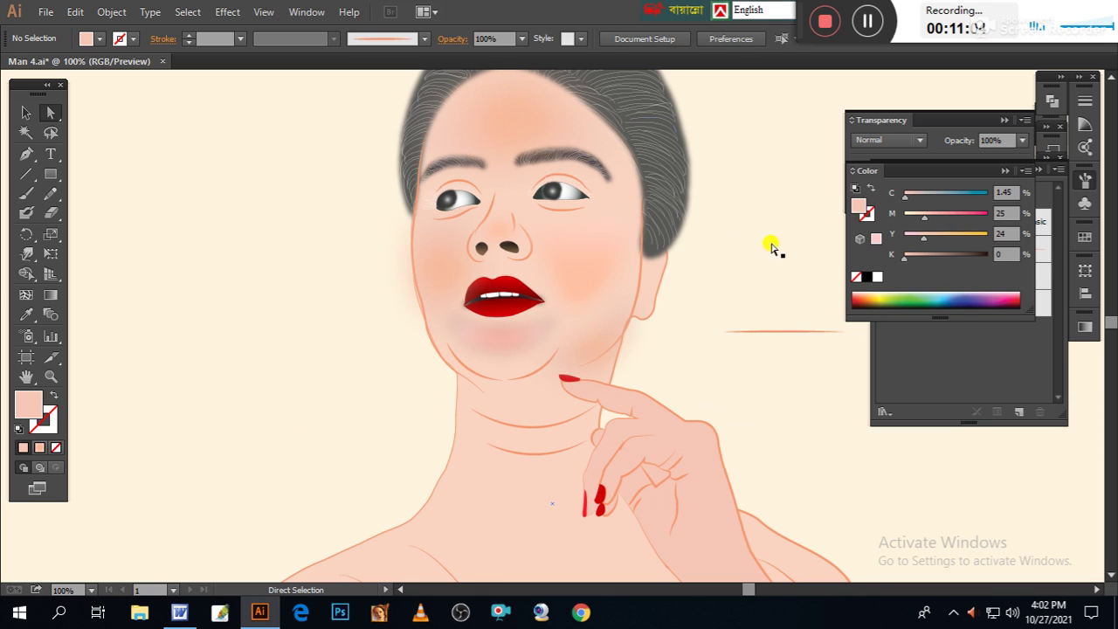
{"action": "left_click_drag", "start_coordinate": [719, 360], "coordinate": [646, 217]}
{"action": "scroll", "coordinate": [664, 262], "scroll_direction": "down", "scroll_amount": 3}
{"action": "scroll", "coordinate": [695, 297], "scroll_direction": "down", "scroll_amount": 1}
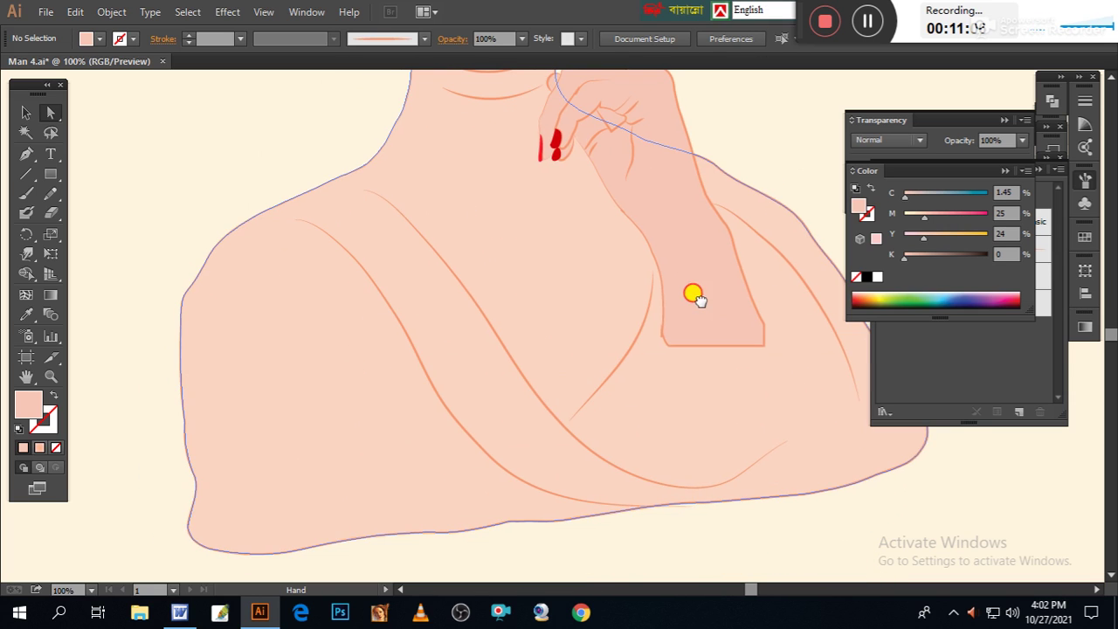
{"action": "scroll", "coordinate": [664, 332], "scroll_direction": "down", "scroll_amount": 3}
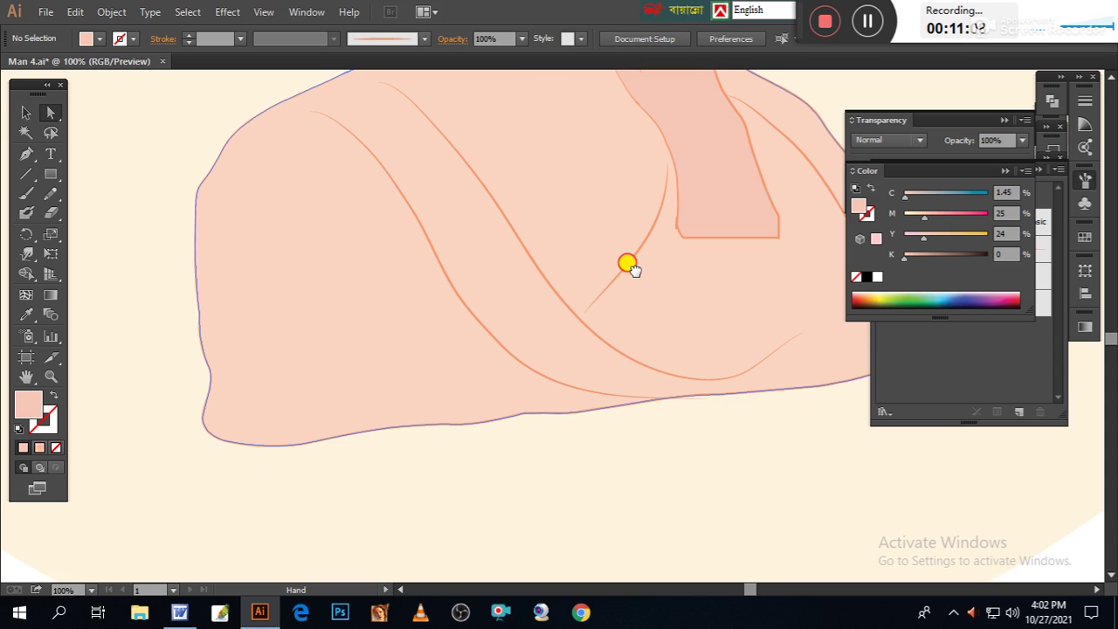
{"action": "scroll", "coordinate": [603, 323], "scroll_direction": "right", "scroll_amount": 1}
{"action": "scroll", "coordinate": [629, 336], "scroll_direction": "right", "scroll_amount": 1}
{"action": "scroll", "coordinate": [627, 349], "scroll_direction": "up", "scroll_amount": 2}
{"action": "scroll", "coordinate": [620, 384], "scroll_direction": "up", "scroll_amount": 2}
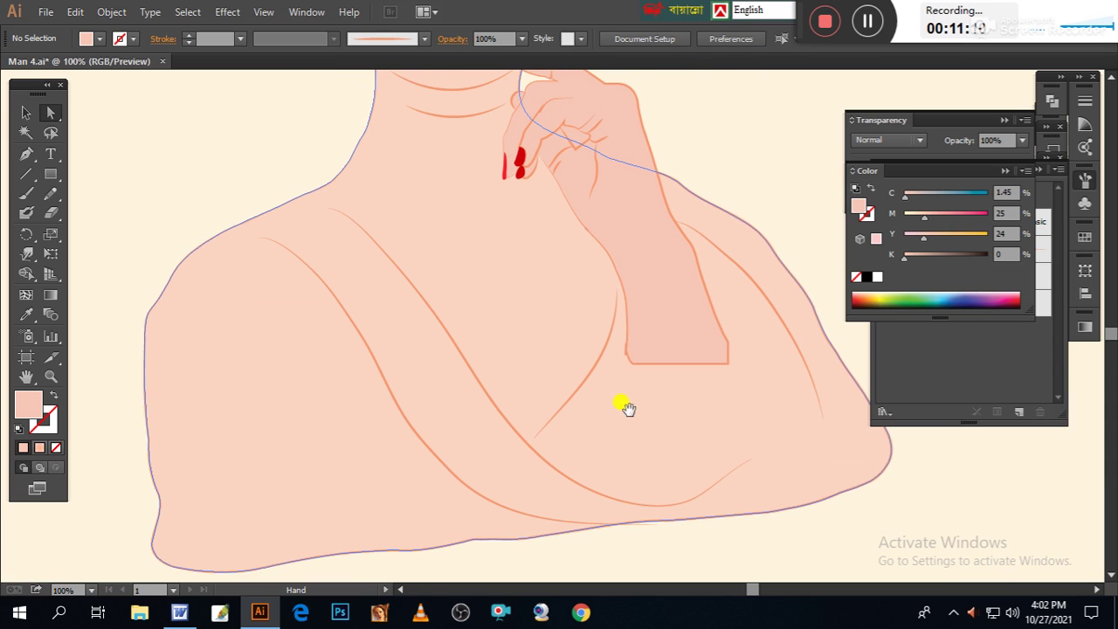
{"action": "scroll", "coordinate": [629, 380], "scroll_direction": "down", "scroll_amount": 4}
{"action": "scroll", "coordinate": [616, 362], "scroll_direction": "down", "scroll_amount": 1}
{"action": "scroll", "coordinate": [602, 366], "scroll_direction": "left", "scroll_amount": 1}
{"action": "left_click_drag", "start_coordinate": [442, 416], "coordinate": [491, 343]}
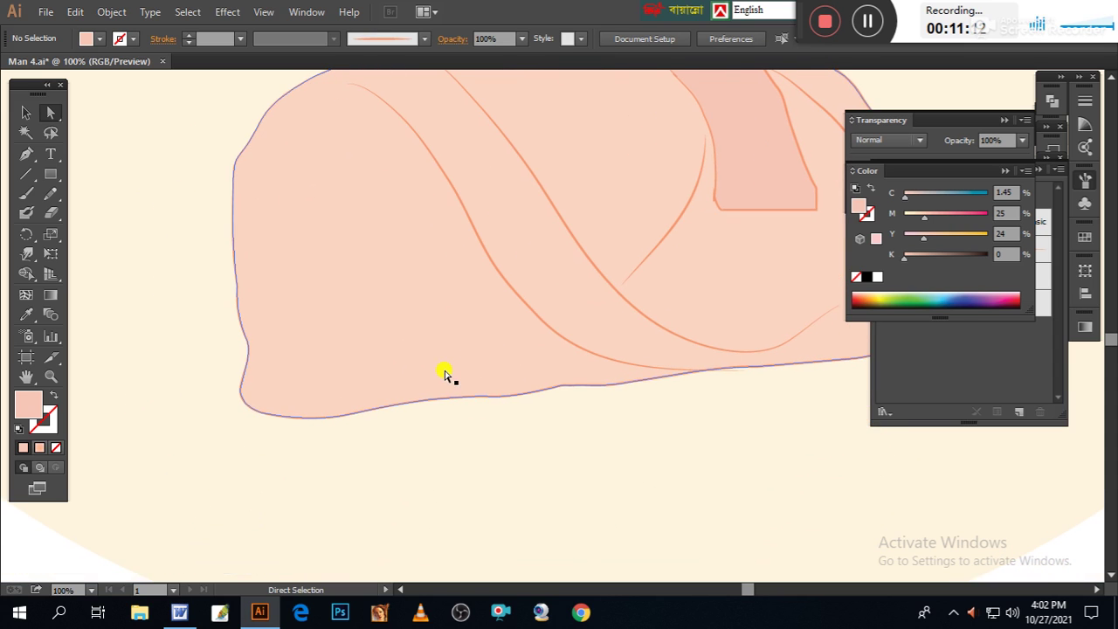
Reselect the torso and, with an enlarged Warp brush, reshape its bottom-left, left and bottom edges
{"action": "left_click", "coordinate": [441, 367]}
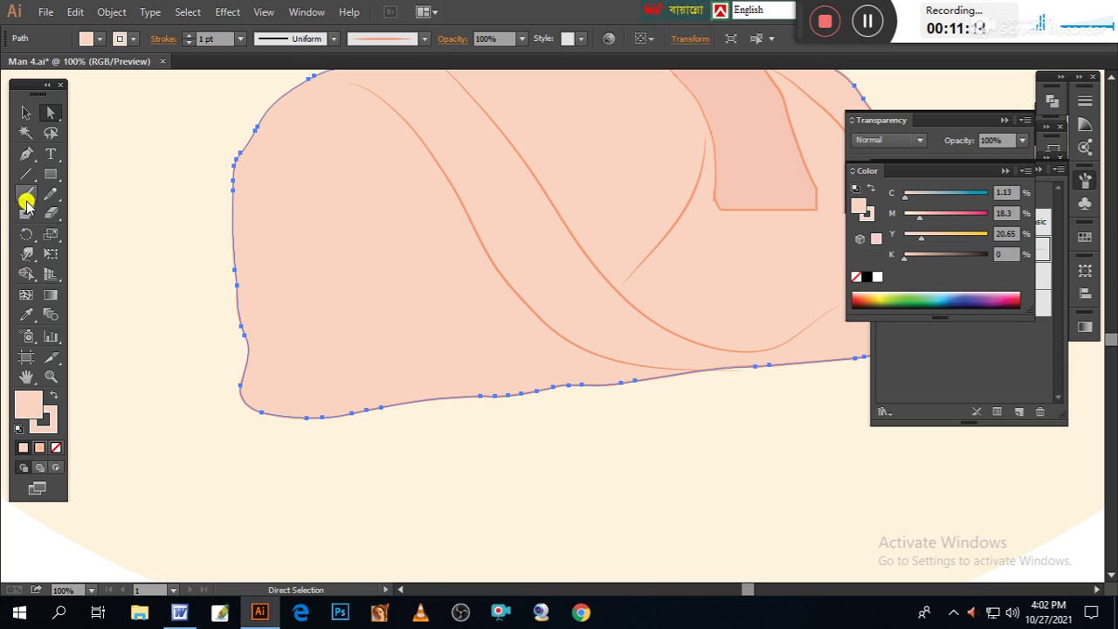
{"action": "left_click", "coordinate": [29, 253]}
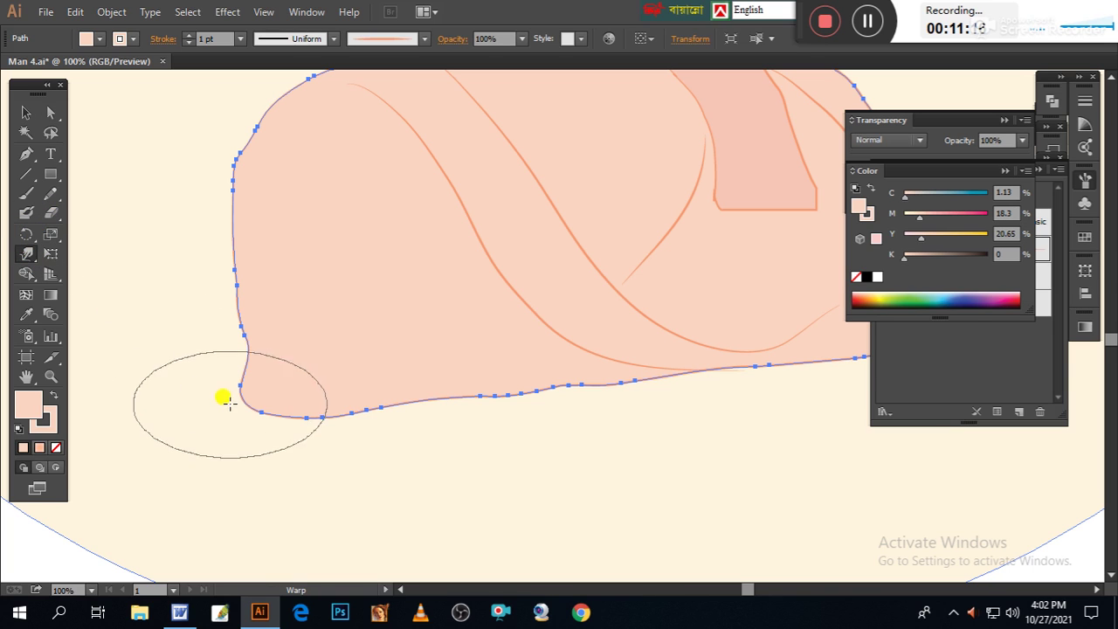
{"action": "mouse_move", "coordinate": [212, 434]}
{"action": "left_mouse_down"}
{"action": "mouse_move", "coordinate": [249, 320]}
{"action": "mouse_move", "coordinate": [420, 369]}
{"action": "mouse_move", "coordinate": [429, 412]}
{"action": "mouse_move", "coordinate": [305, 357]}
{"action": "left_mouse_up"}
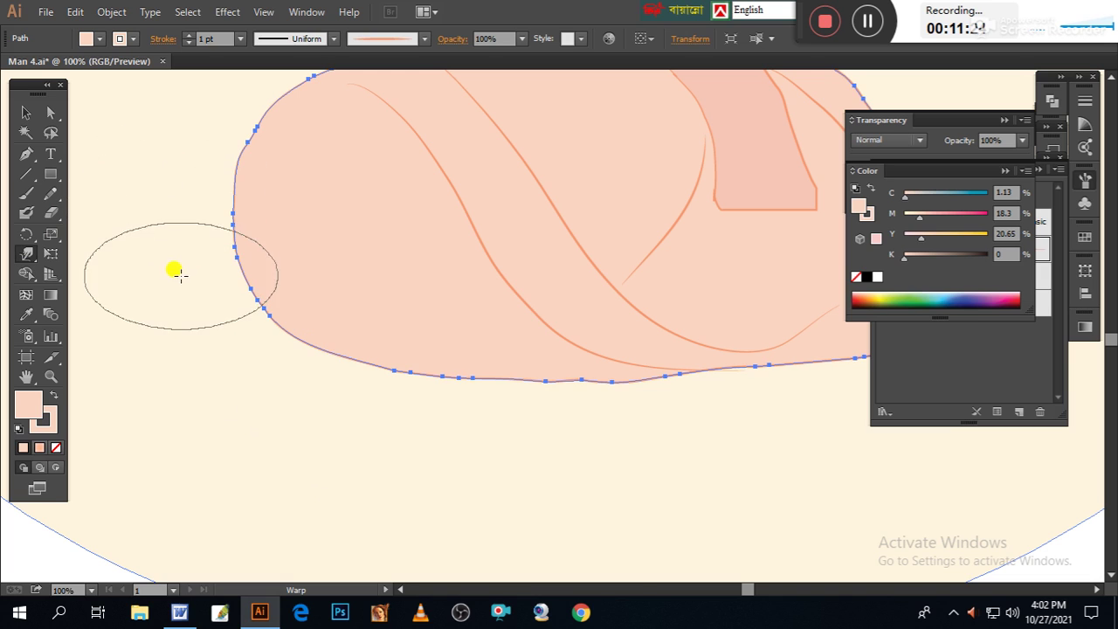
{"action": "mouse_move", "coordinate": [155, 229]}
{"action": "left_mouse_down", "text": "alt"}
{"action": "mouse_move", "coordinate": [182, 344]}
{"action": "mouse_move", "coordinate": [227, 402]}
{"action": "mouse_move", "coordinate": [162, 432]}
{"action": "left_mouse_up", "text": "alt"}
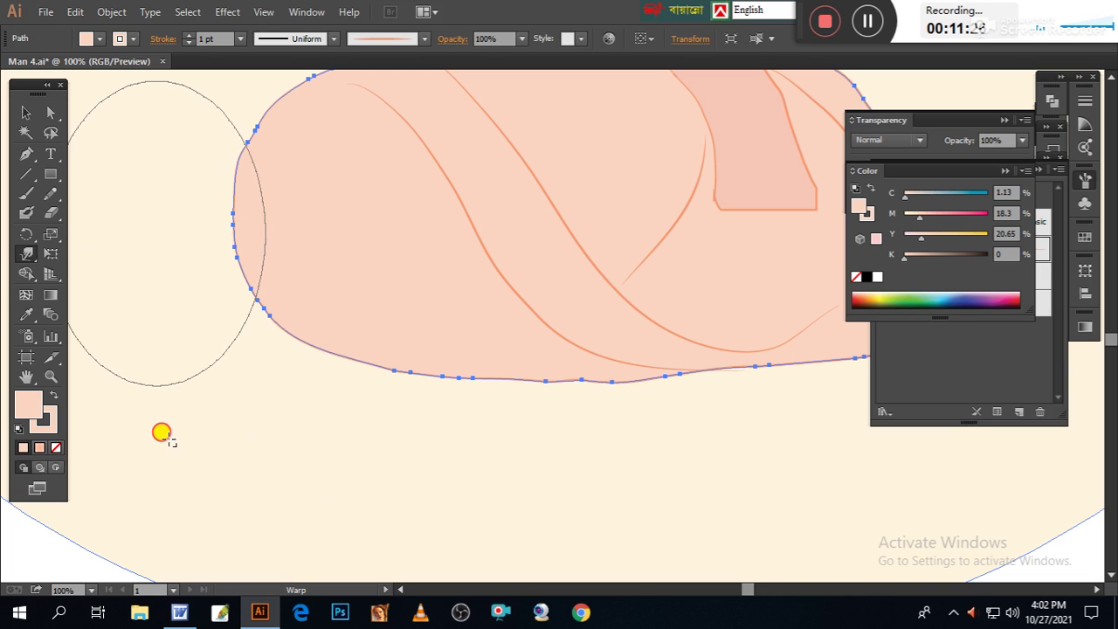
{"action": "mouse_move", "coordinate": [154, 231]}
{"action": "left_mouse_down"}
{"action": "mouse_move", "coordinate": [207, 162]}
{"action": "mouse_move", "coordinate": [185, 292]}
{"action": "mouse_move", "coordinate": [242, 360]}
{"action": "left_mouse_up"}
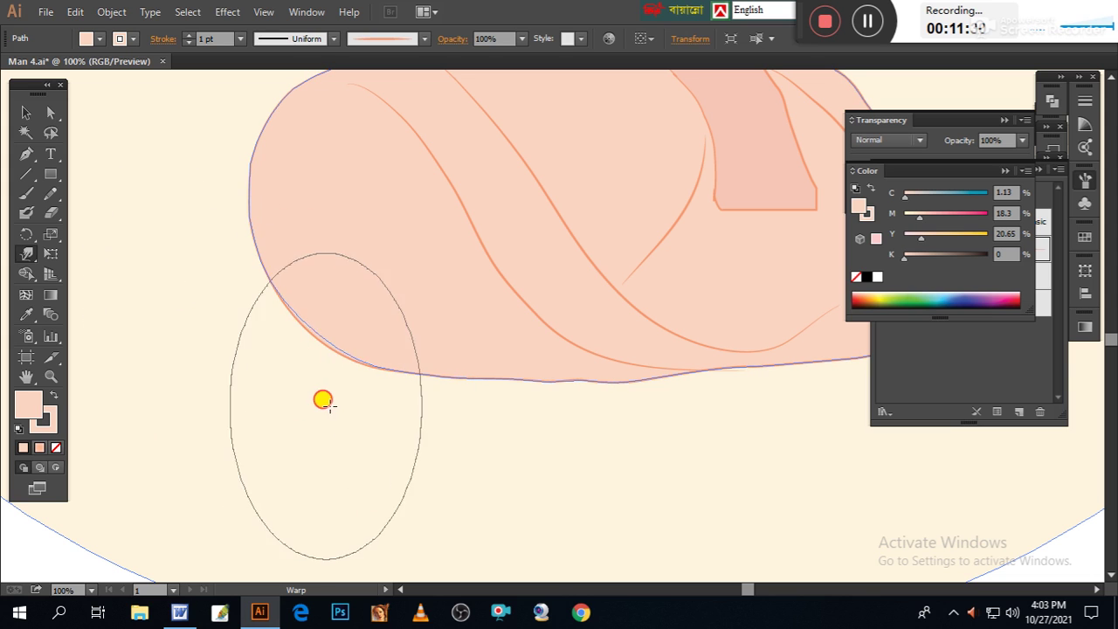
{"action": "left_click_drag", "start_coordinate": [461, 414], "coordinate": [641, 404]}
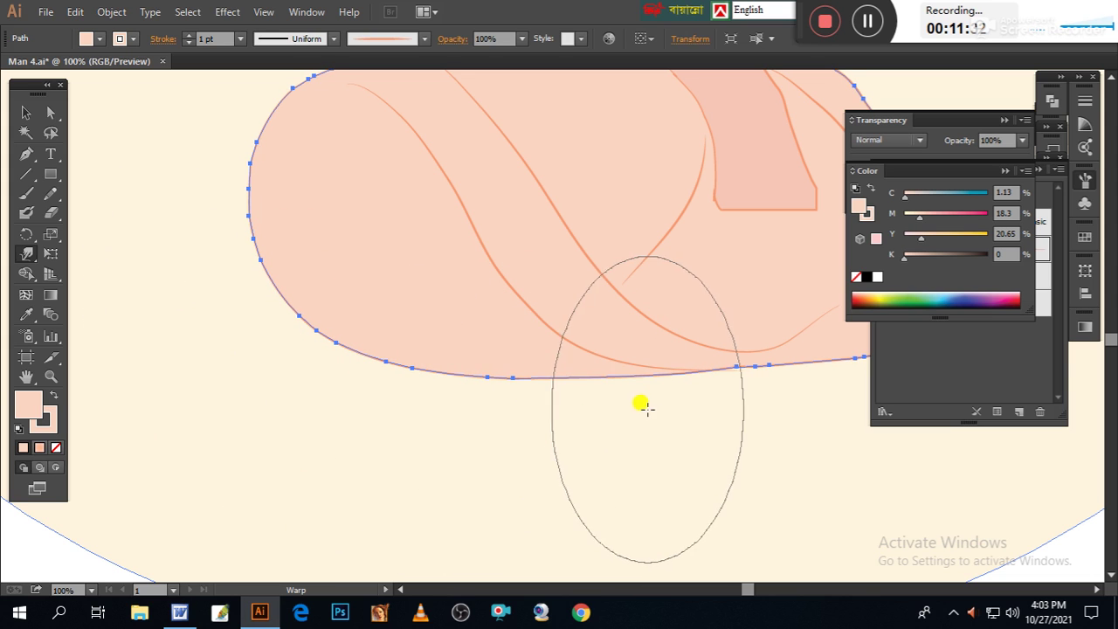
Push the body's lower-right corner inward and round the right shoulder, then deselect
{"action": "key", "text": "a"}
{"action": "key", "text": "ctrl+minus"}
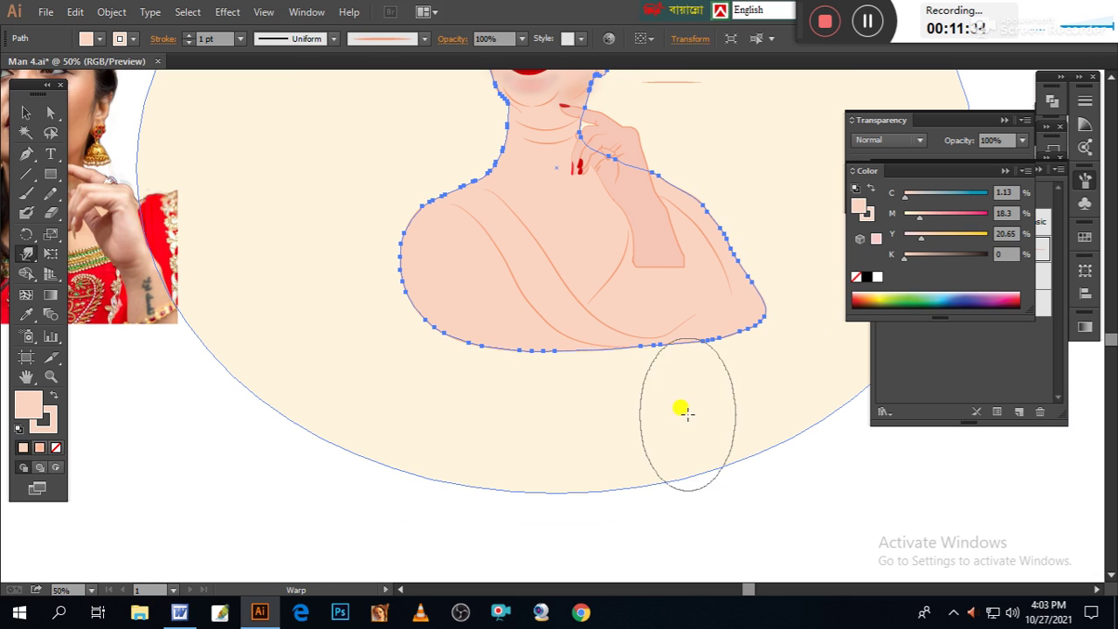
{"action": "left_click_drag", "start_coordinate": [711, 369], "coordinate": [778, 320]}
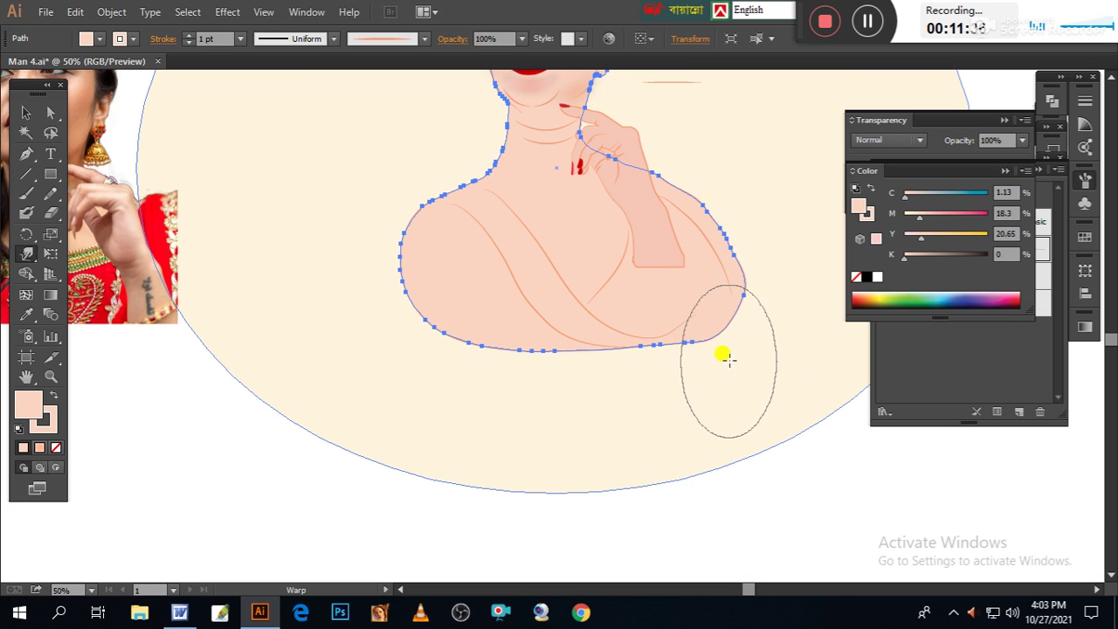
{"action": "mouse_move", "coordinate": [743, 270]}
{"action": "left_mouse_down"}
{"action": "mouse_move", "coordinate": [736, 236]}
{"action": "mouse_move", "coordinate": [699, 183]}
{"action": "left_mouse_up"}
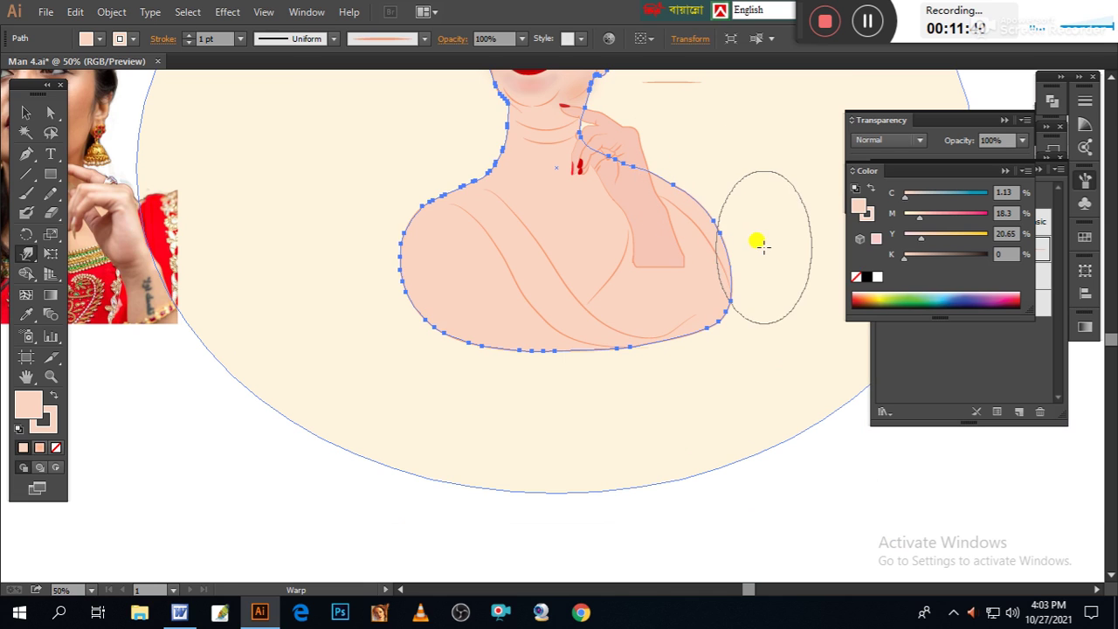
{"action": "mouse_move", "coordinate": [759, 302]}
{"action": "left_mouse_down"}
{"action": "mouse_move", "coordinate": [684, 351]}
{"action": "mouse_move", "coordinate": [728, 323]}
{"action": "mouse_move", "coordinate": [716, 350]}
{"action": "left_mouse_up"}
{"action": "mouse_move", "coordinate": [534, 416]}
{"action": "left_mouse_down"}
{"action": "mouse_move", "coordinate": [559, 458]}
{"action": "mouse_move", "coordinate": [590, 456]}
{"action": "left_mouse_up"}
{"action": "left_click_drag", "start_coordinate": [497, 408], "coordinate": [475, 436]}
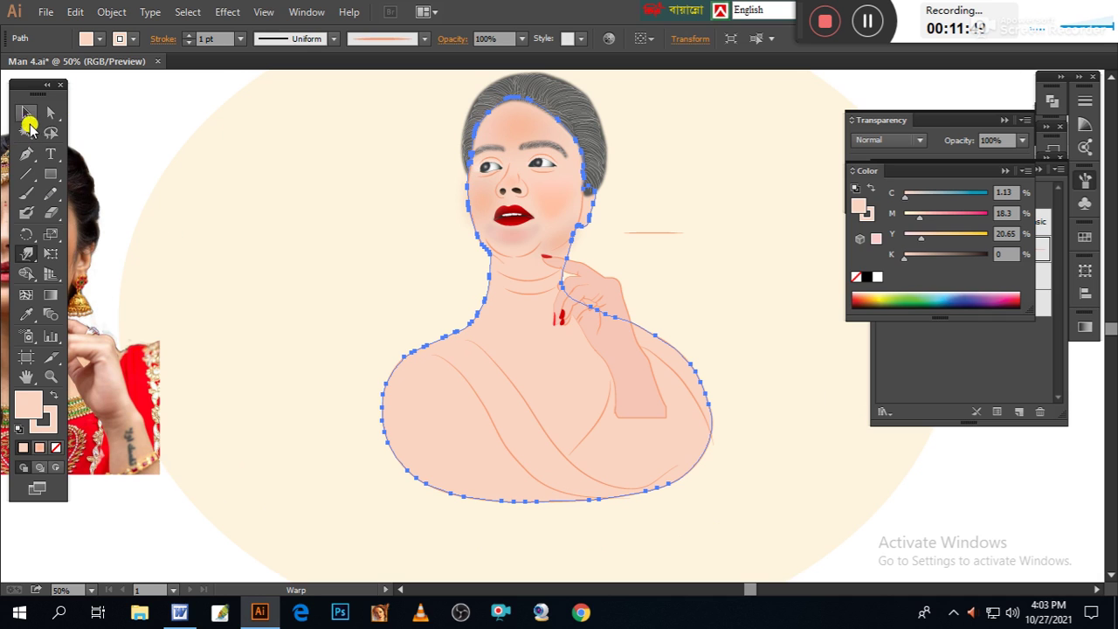
{"action": "left_click", "coordinate": [26, 113]}
{"action": "left_click", "coordinate": [249, 170]}
{"action": "mouse_move", "coordinate": [332, 234]}
{"action": "left_mouse_down"}
{"action": "mouse_move", "coordinate": [400, 327]}
{"action": "mouse_move", "coordinate": [374, 341]}
{"action": "mouse_move", "coordinate": [429, 350]}
{"action": "left_mouse_up"}
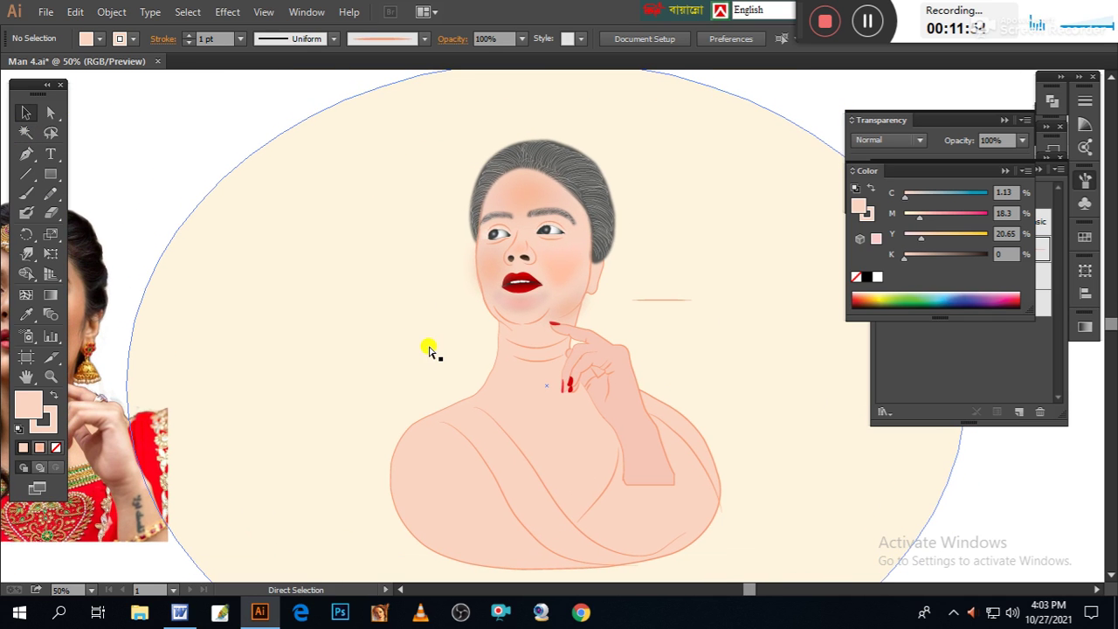
Draw a trial curved neckline with the Pen across the base of the neck toward the hand
{"action": "key", "text": "ctrl+plus"}
{"action": "mouse_move", "coordinate": [559, 399]}
{"action": "left_mouse_down"}
{"action": "mouse_move", "coordinate": [553, 414]}
{"action": "mouse_move", "coordinate": [542, 346]}
{"action": "mouse_move", "coordinate": [639, 355]}
{"action": "mouse_move", "coordinate": [604, 344]}
{"action": "mouse_move", "coordinate": [661, 344]}
{"action": "left_mouse_up"}
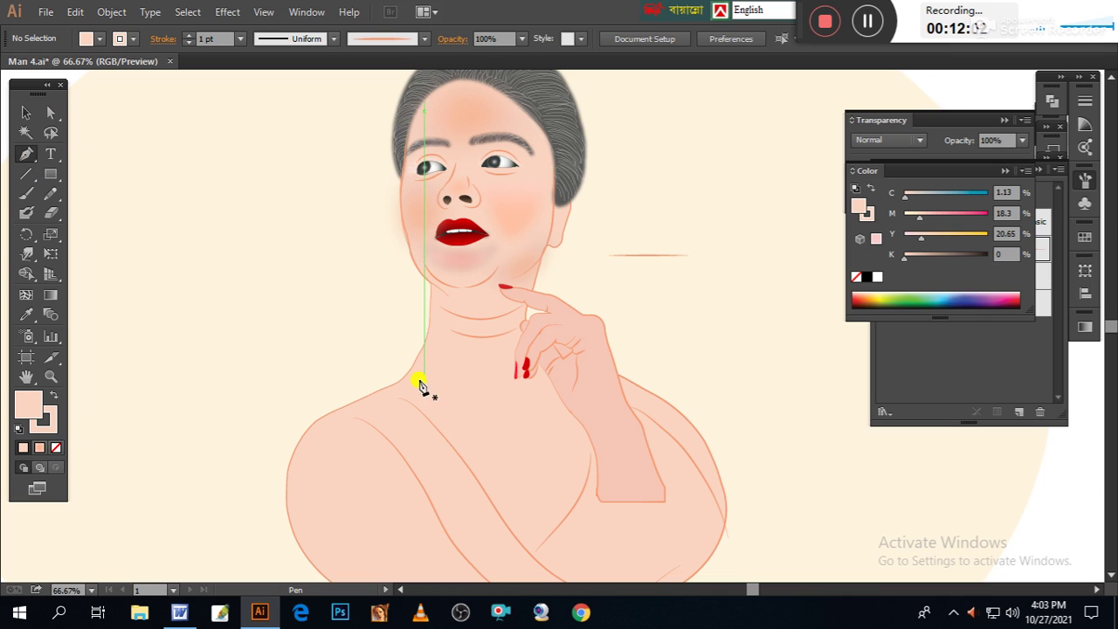
{"action": "left_click_drag", "start_coordinate": [423, 344], "coordinate": [527, 367]}
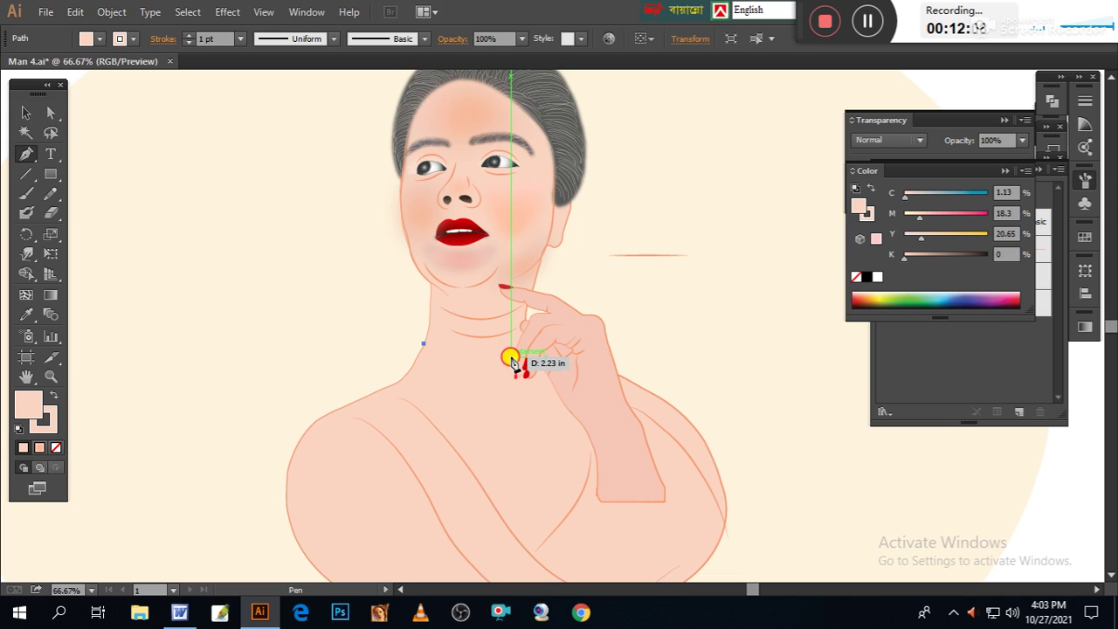
{"action": "left_click_drag", "start_coordinate": [556, 341], "coordinate": [765, 340]}
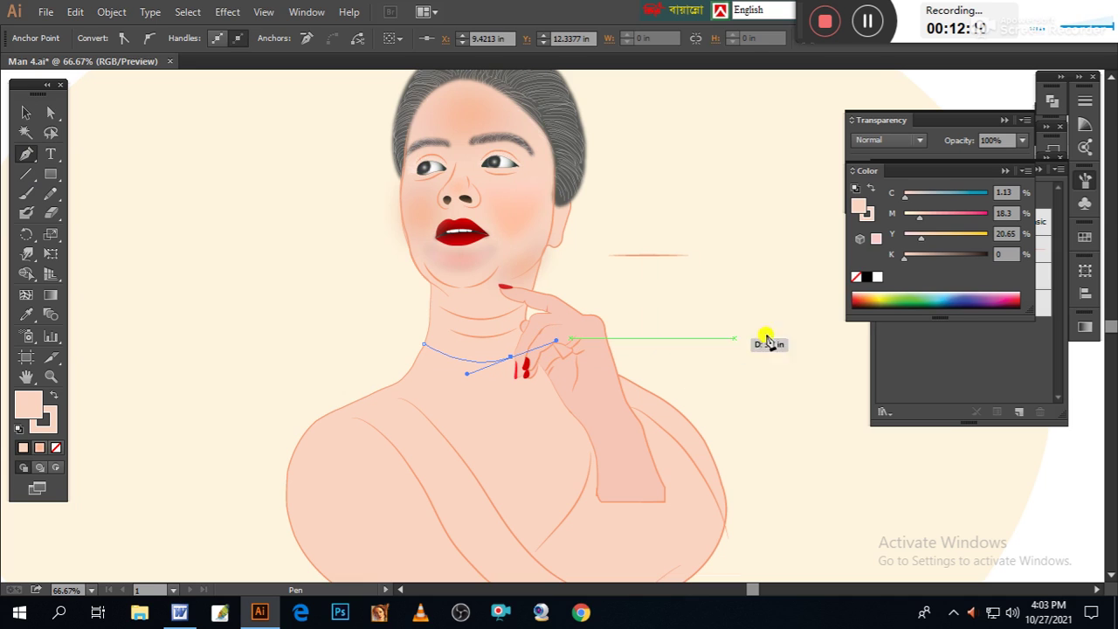
{"action": "left_click", "coordinate": [1084, 185]}
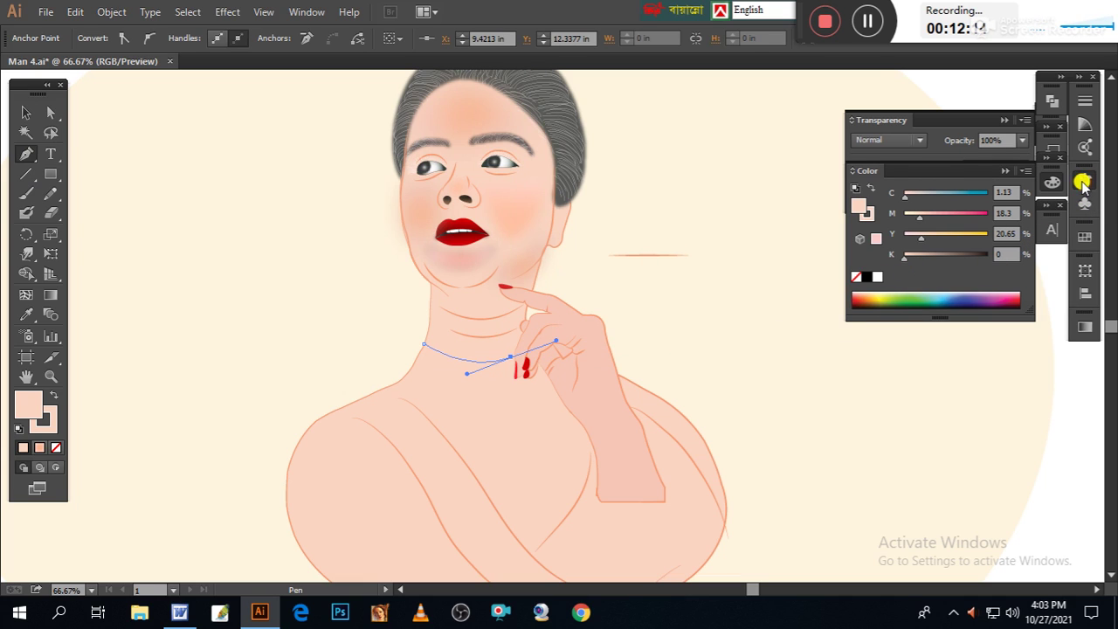
{"action": "left_click", "coordinate": [1083, 183]}
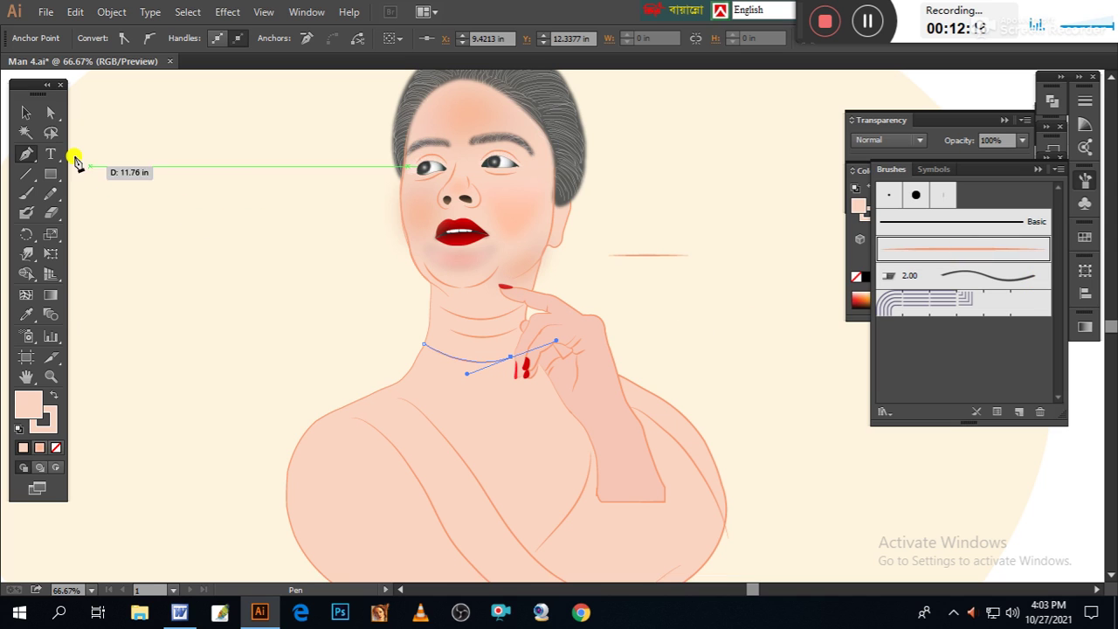
{"action": "left_click", "coordinate": [386, 315]}
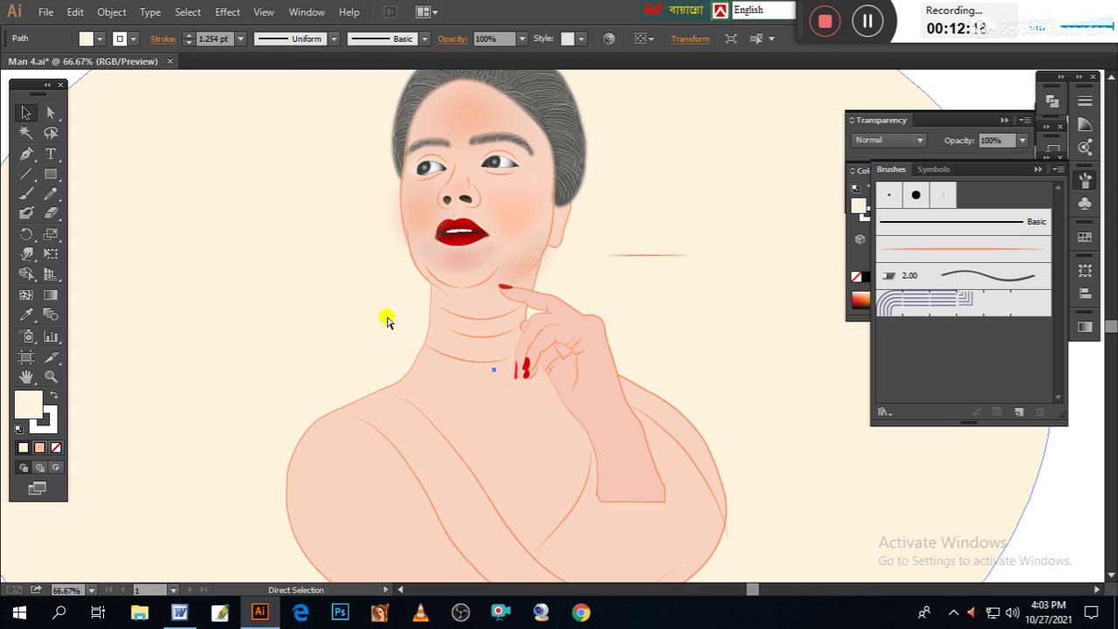
Redraw the neckline from the left shoulder curving down to the hand, with fill set to None
{"action": "key", "text": "ctrl+plus"}
{"action": "mouse_move", "coordinate": [389, 321]}
{"action": "left_mouse_down"}
{"action": "mouse_move", "coordinate": [472, 509]}
{"action": "mouse_move", "coordinate": [464, 521]}
{"action": "mouse_move", "coordinate": [514, 447]}
{"action": "left_mouse_up"}
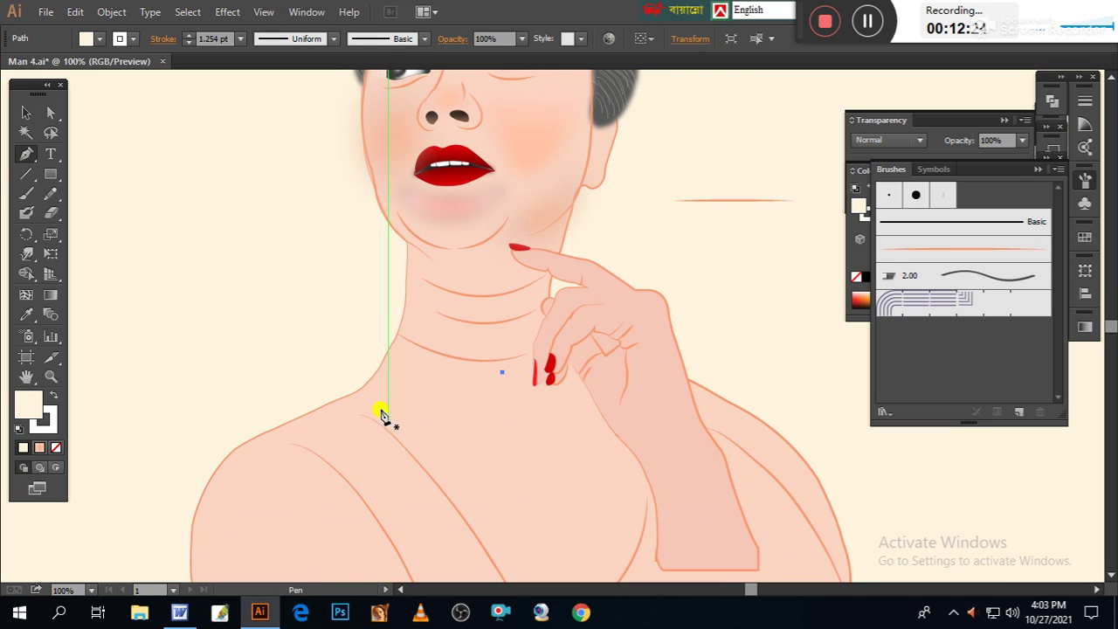
{"action": "left_click", "coordinate": [363, 387]}
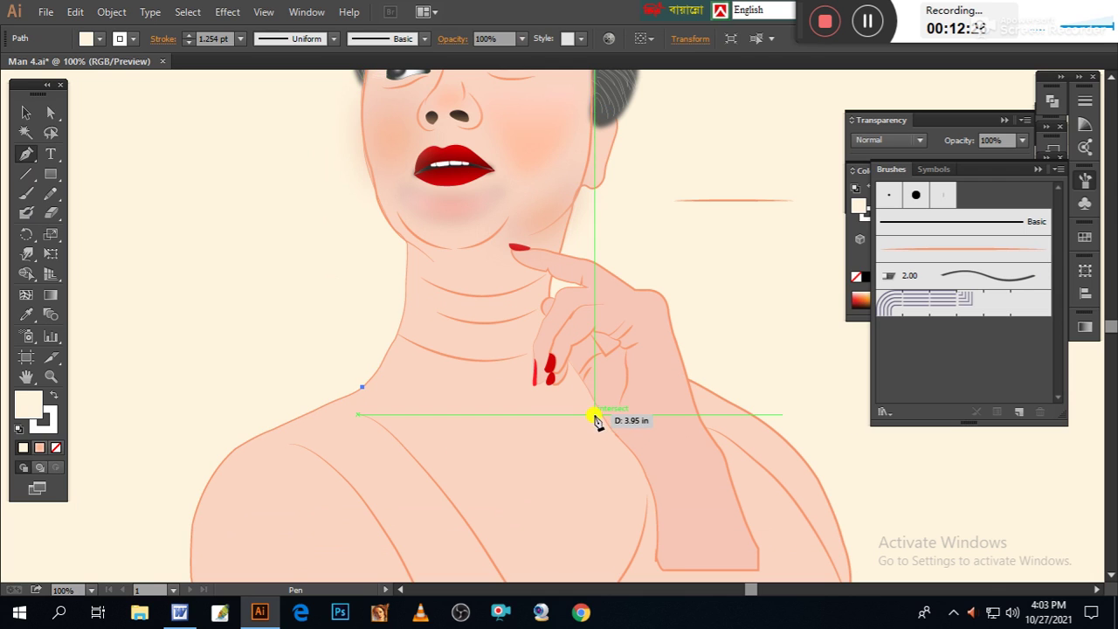
{"action": "left_click_drag", "start_coordinate": [598, 416], "coordinate": [708, 326]}
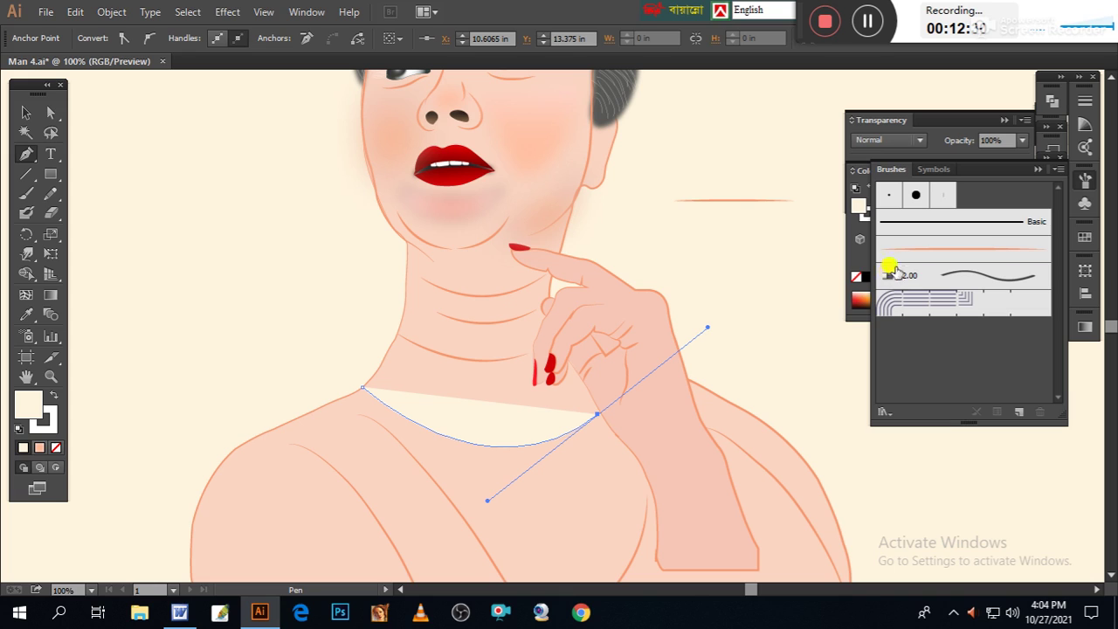
{"action": "left_click", "coordinate": [58, 448]}
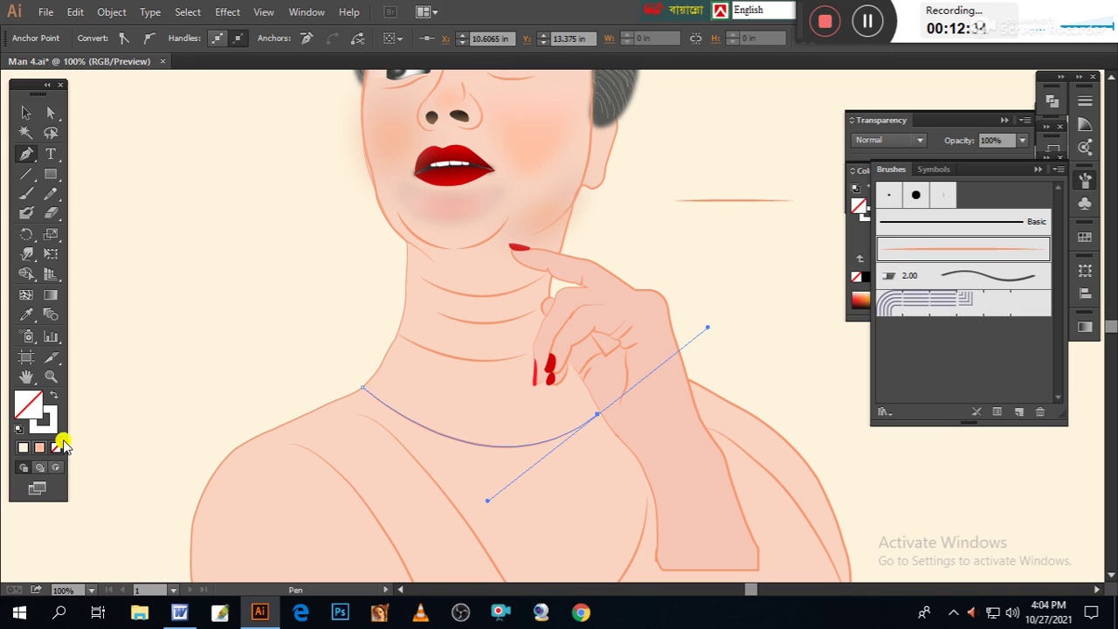
{"action": "left_click", "coordinate": [55, 112]}
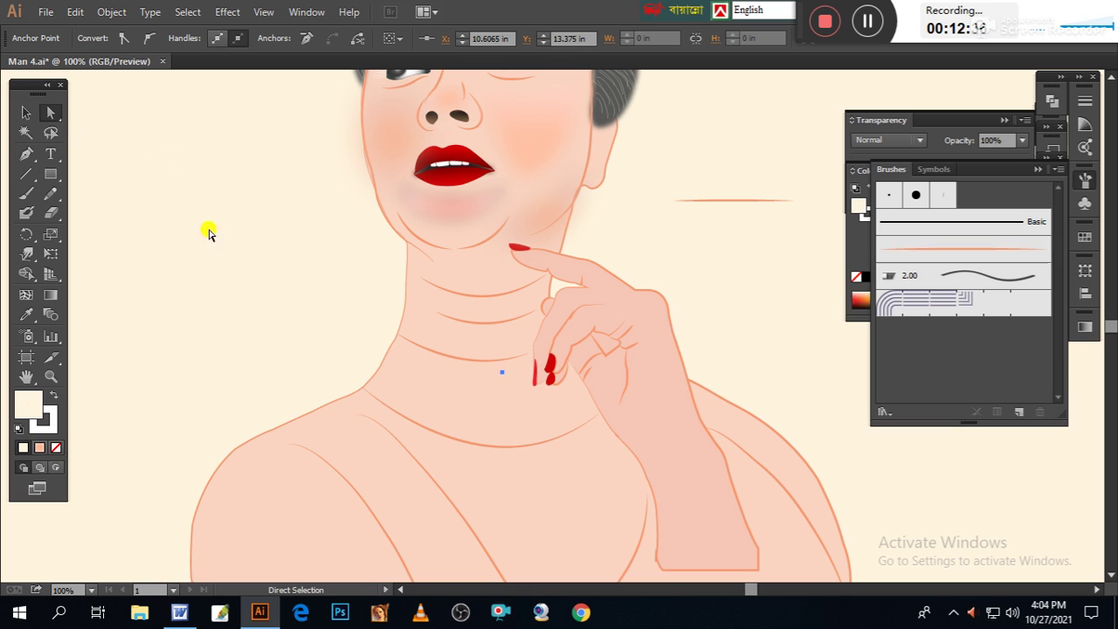
{"action": "left_click", "coordinate": [366, 381]}
{"action": "mouse_move", "coordinate": [367, 382]}
{"action": "left_mouse_down"}
{"action": "mouse_move", "coordinate": [316, 328]}
{"action": "mouse_move", "coordinate": [344, 349]}
{"action": "mouse_move", "coordinate": [317, 414]}
{"action": "mouse_move", "coordinate": [367, 494]}
{"action": "mouse_move", "coordinate": [393, 487]}
{"action": "left_mouse_up"}
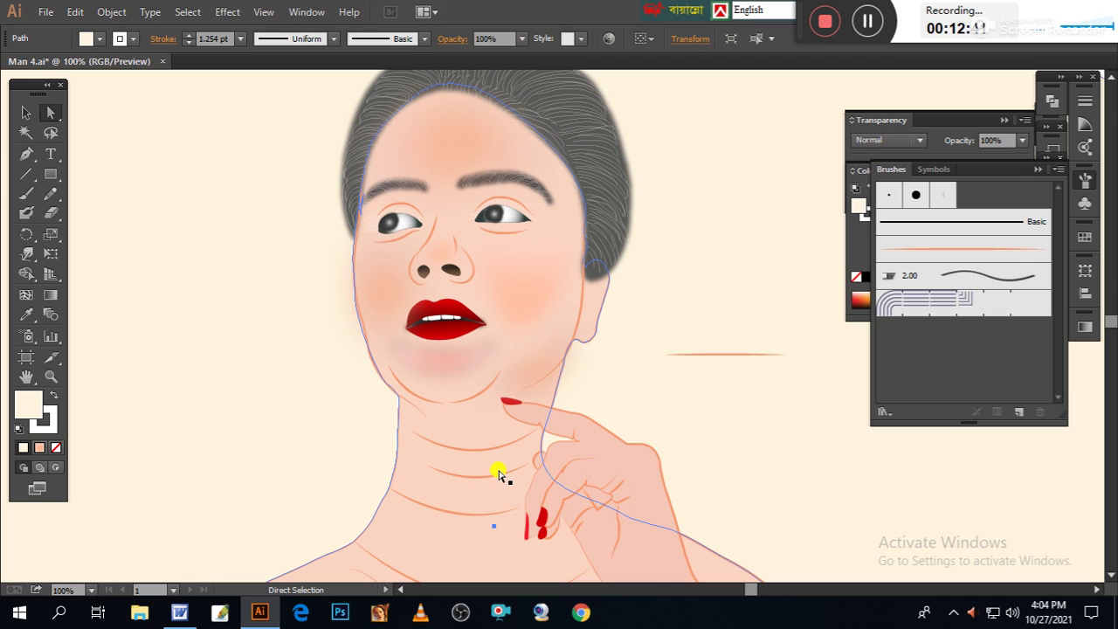
{"action": "left_click", "coordinate": [581, 430]}
{"action": "left_click", "coordinate": [597, 410]}
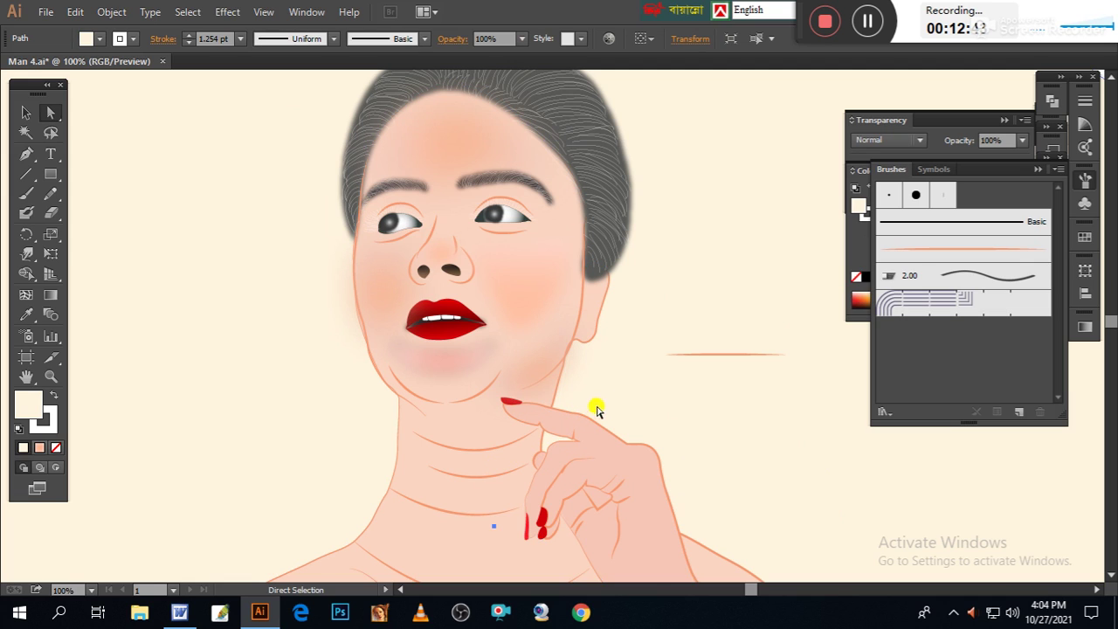
{"action": "mouse_move", "coordinate": [627, 374]}
{"action": "left_mouse_down"}
{"action": "mouse_move", "coordinate": [548, 387]}
{"action": "mouse_move", "coordinate": [518, 442]}
{"action": "mouse_move", "coordinate": [643, 425]}
{"action": "mouse_move", "coordinate": [689, 361]}
{"action": "left_mouse_up"}
{"action": "left_click", "coordinate": [689, 361]}
{"action": "mouse_move", "coordinate": [660, 402]}
{"action": "left_mouse_down"}
{"action": "mouse_move", "coordinate": [654, 452]}
{"action": "mouse_move", "coordinate": [490, 333]}
{"action": "left_mouse_up"}
{"action": "key", "text": "ctrl+minus"}
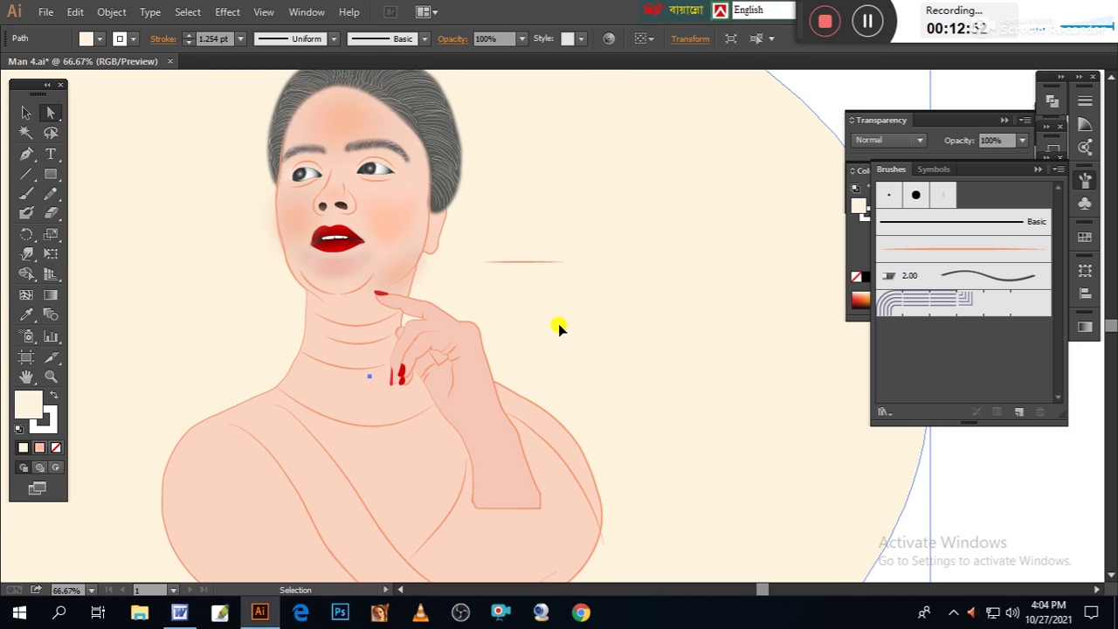
{"action": "key", "text": "ctrl+minus"}
{"action": "left_click", "coordinate": [524, 276]}
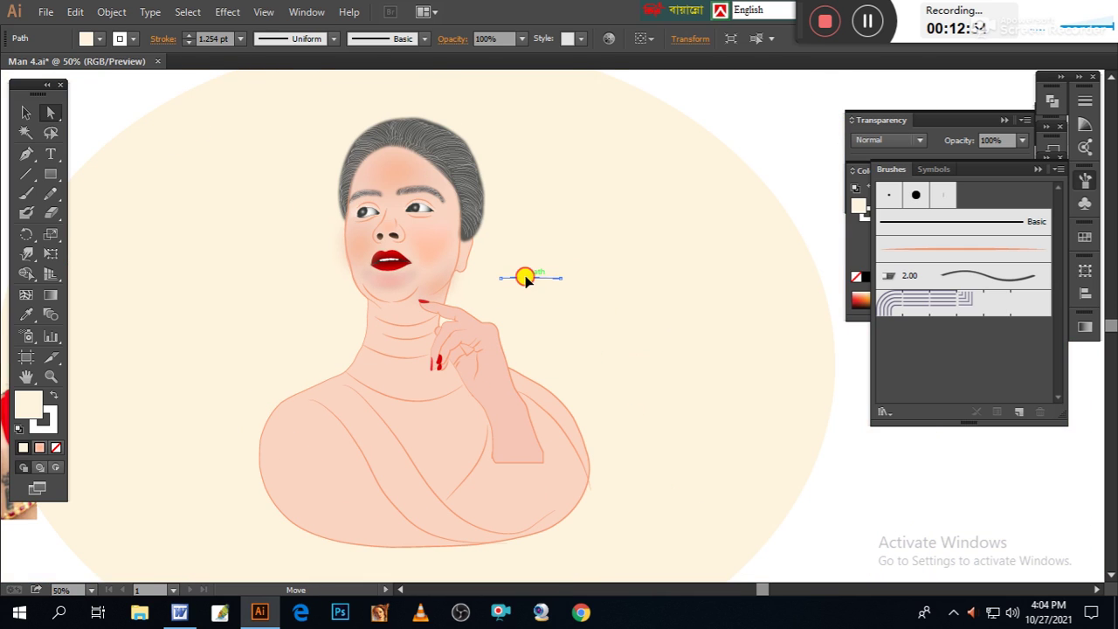
{"action": "left_click_drag", "start_coordinate": [524, 276], "coordinate": [666, 358]}
{"action": "key", "text": "ctrl+z"}
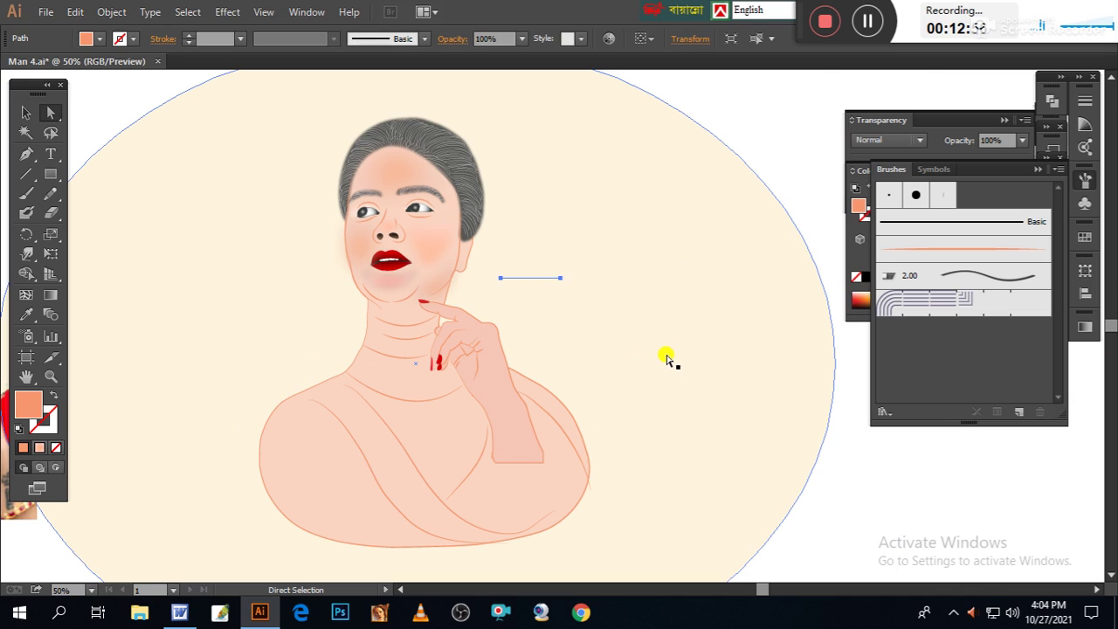
{"action": "left_click", "coordinate": [269, 272]}
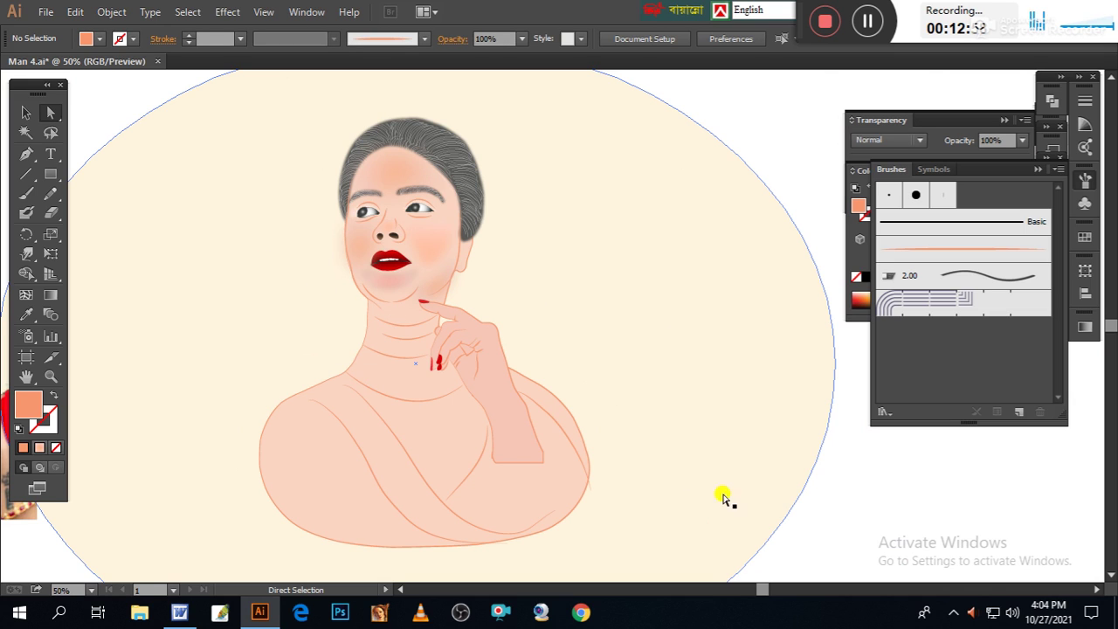
{"action": "left_click_drag", "start_coordinate": [846, 466], "coordinate": [886, 415]}
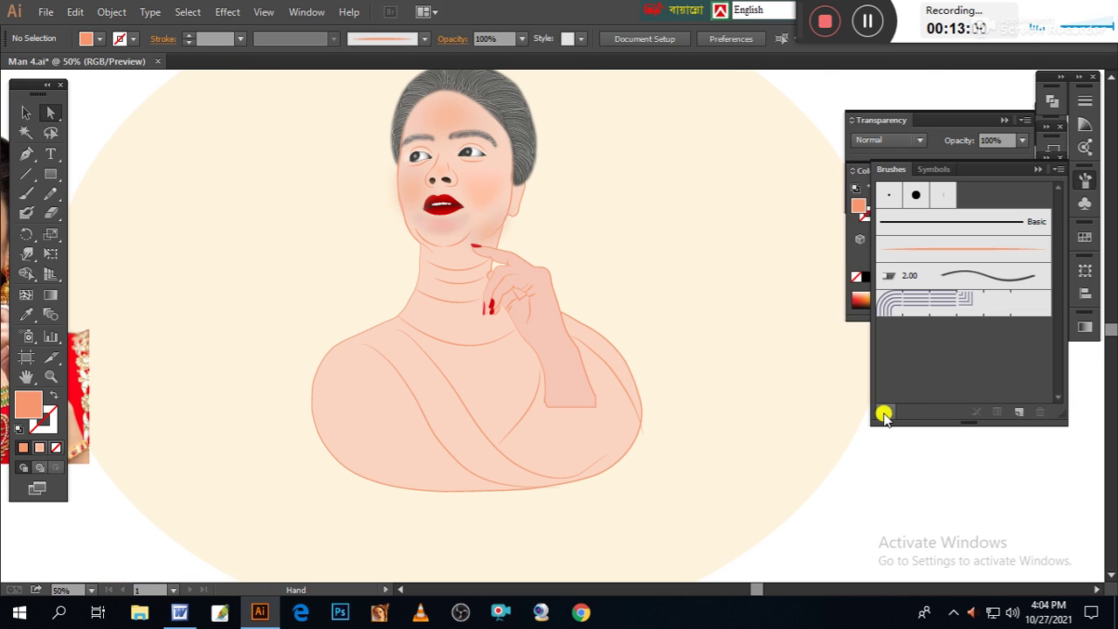
{"action": "key", "text": "ctrl+minus"}
Move the reference photo out of the way to the bottom-left of the canvas
{"action": "left_click_drag", "start_coordinate": [666, 432], "coordinate": [777, 406]}
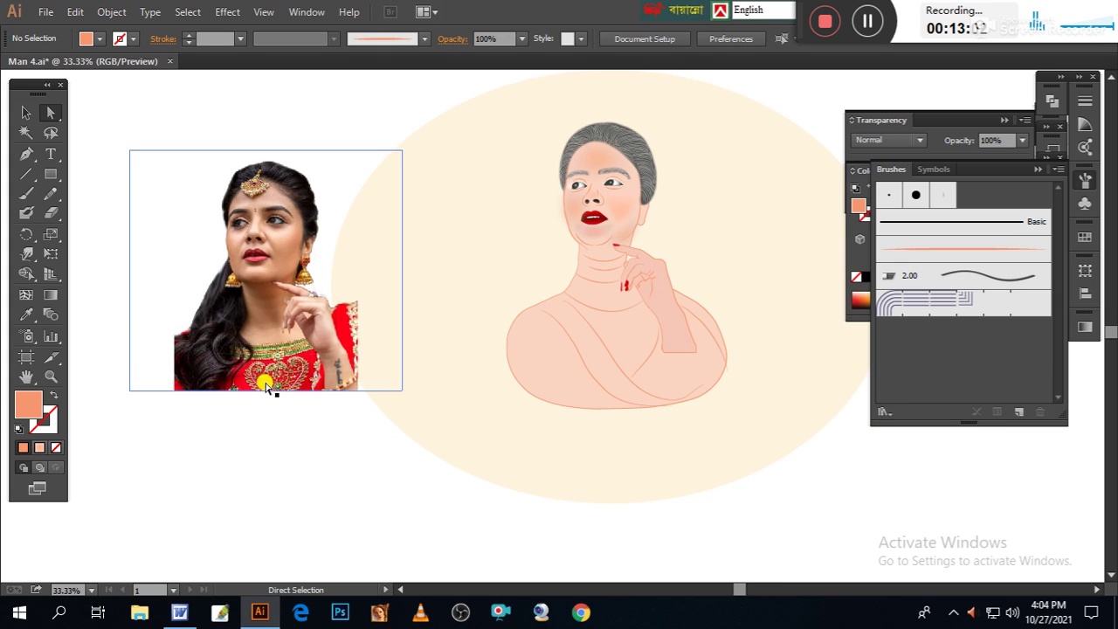
{"action": "left_click_drag", "start_coordinate": [269, 381], "coordinate": [392, 358]}
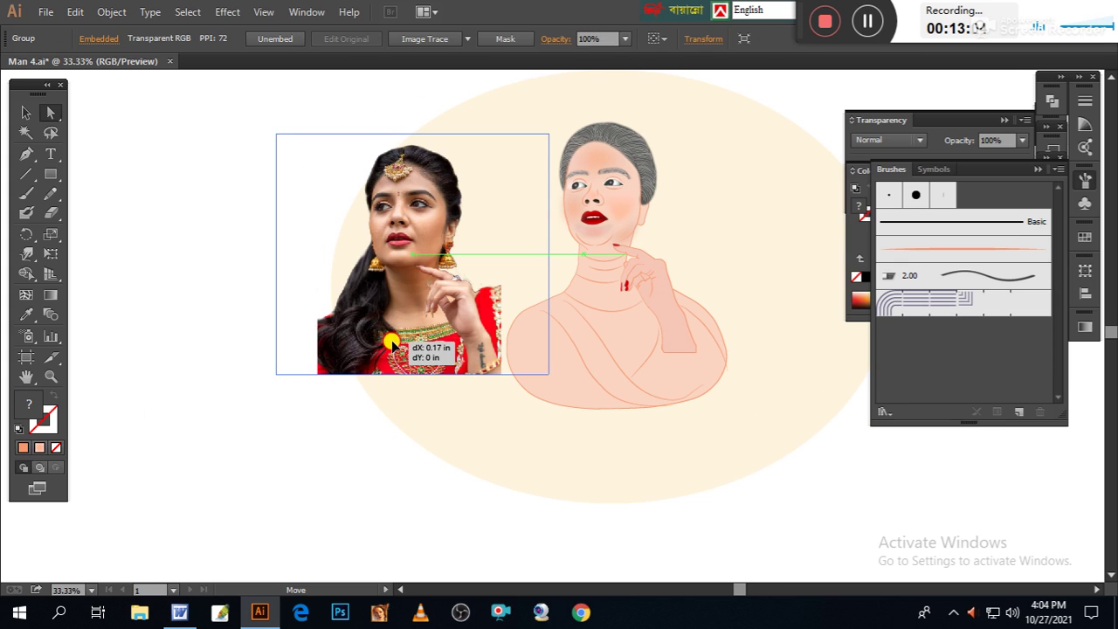
{"action": "left_click", "coordinate": [320, 464]}
{"action": "left_click_drag", "start_coordinate": [320, 463], "coordinate": [357, 480]}
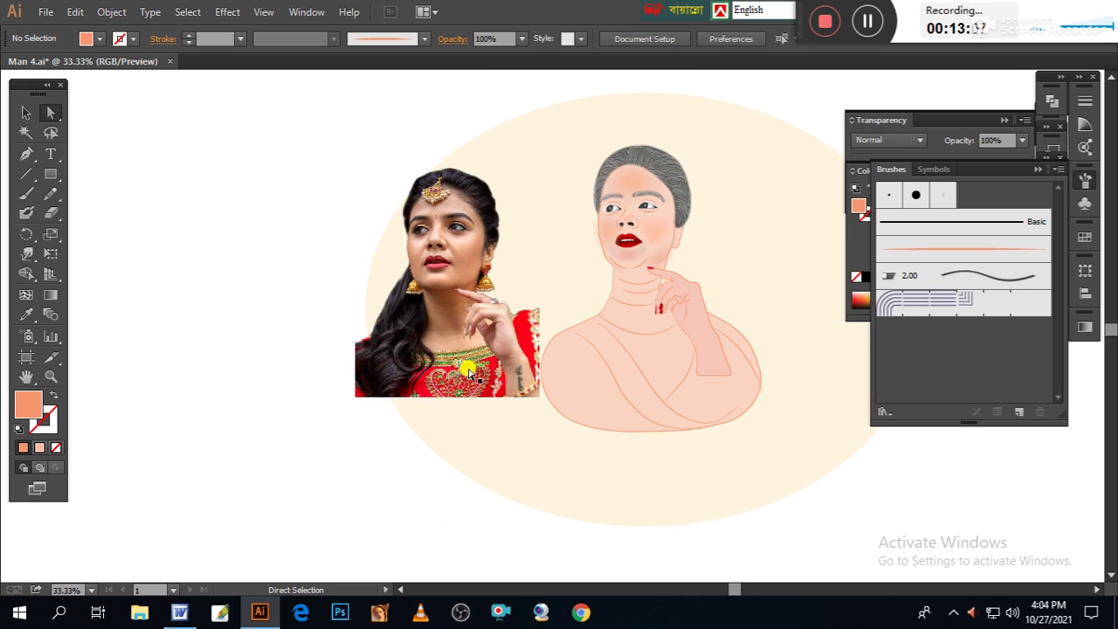
{"action": "left_click_drag", "start_coordinate": [469, 367], "coordinate": [54, 288]}
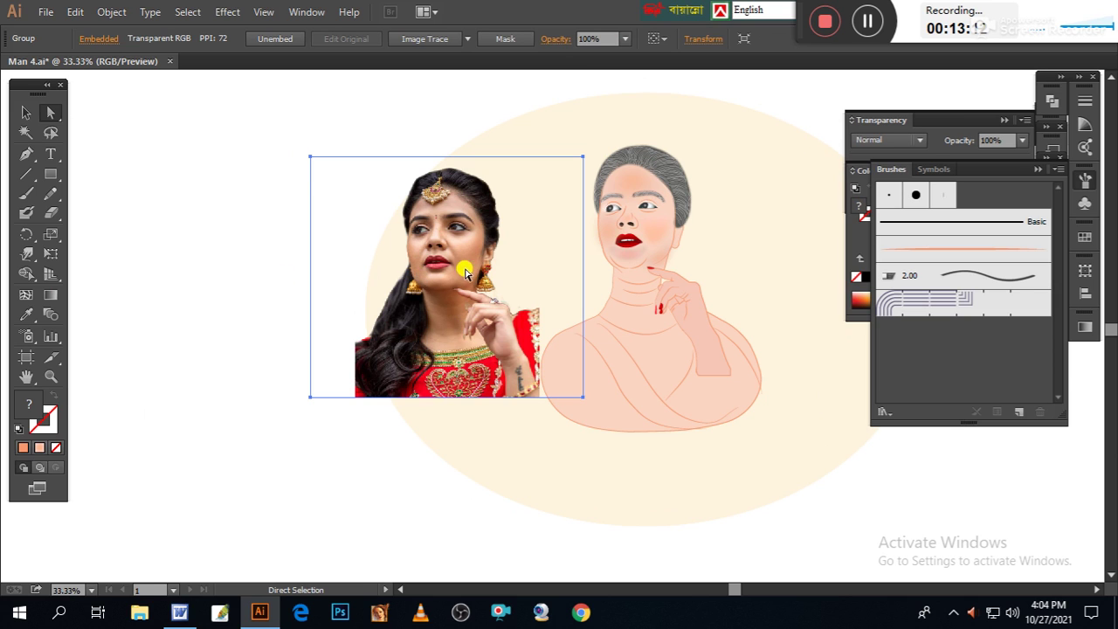
{"action": "left_click_drag", "start_coordinate": [464, 274], "coordinate": [40, 538]}
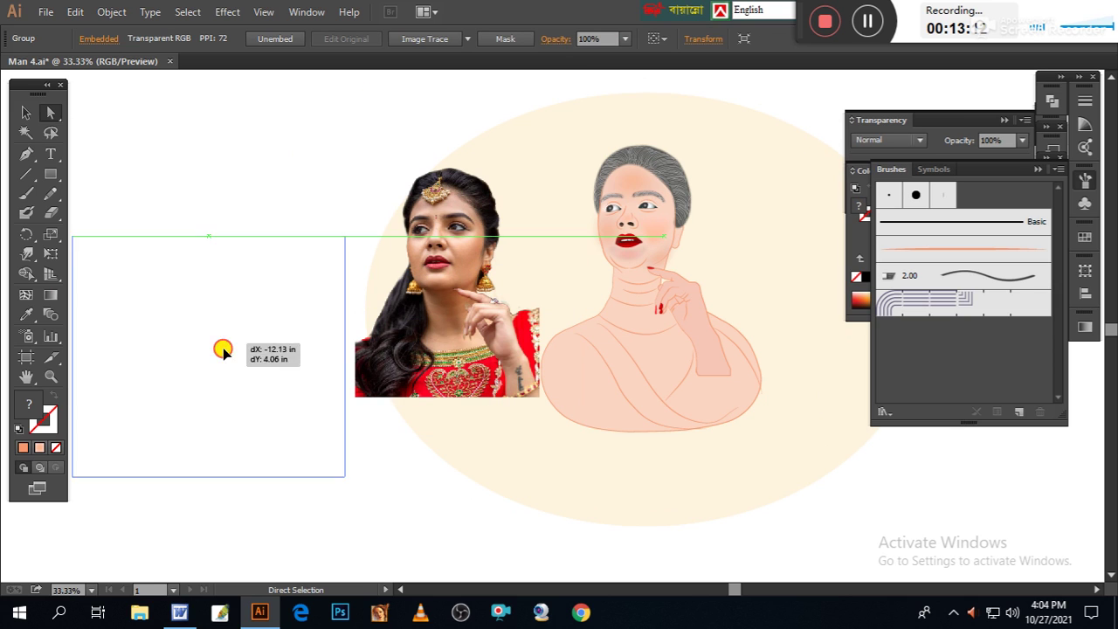
{"action": "left_click", "coordinate": [274, 346]}
Zoom out to the whole figure and select the cream background ellipse
{"action": "scroll", "coordinate": [169, 341], "scroll_direction": "right", "scroll_amount": 3}
{"action": "key", "text": "ctrl+1"}
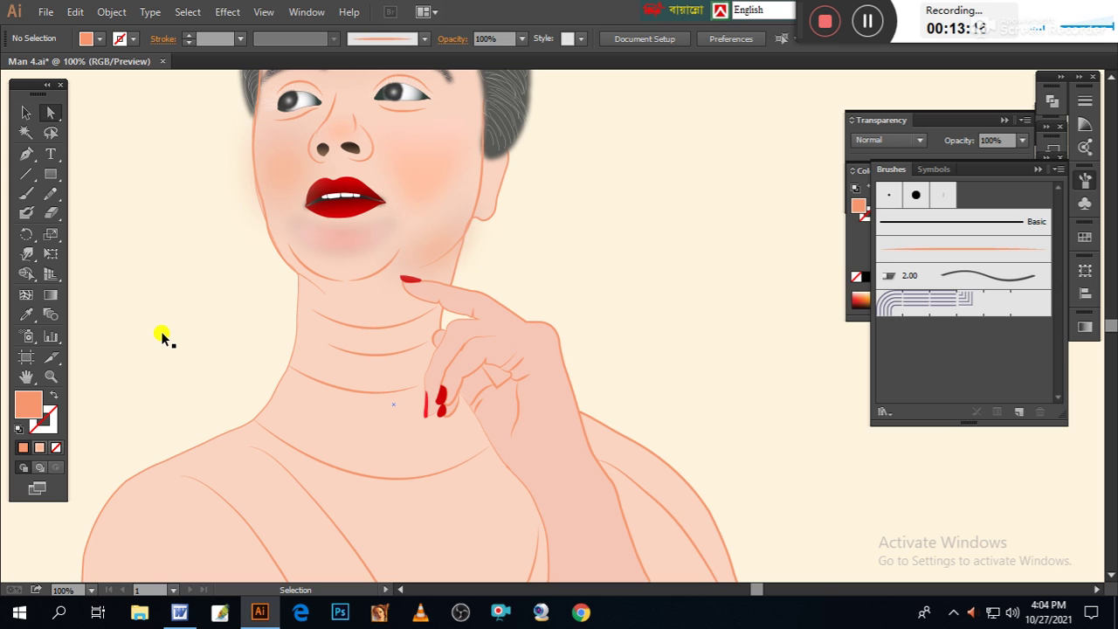
{"action": "mouse_move", "coordinate": [164, 330]}
{"action": "left_mouse_down"}
{"action": "mouse_move", "coordinate": [442, 302]}
{"action": "mouse_move", "coordinate": [565, 402]}
{"action": "mouse_move", "coordinate": [589, 399]}
{"action": "mouse_move", "coordinate": [593, 382]}
{"action": "mouse_move", "coordinate": [552, 361]}
{"action": "left_mouse_up"}
{"action": "key", "text": "ctrl+minus"}
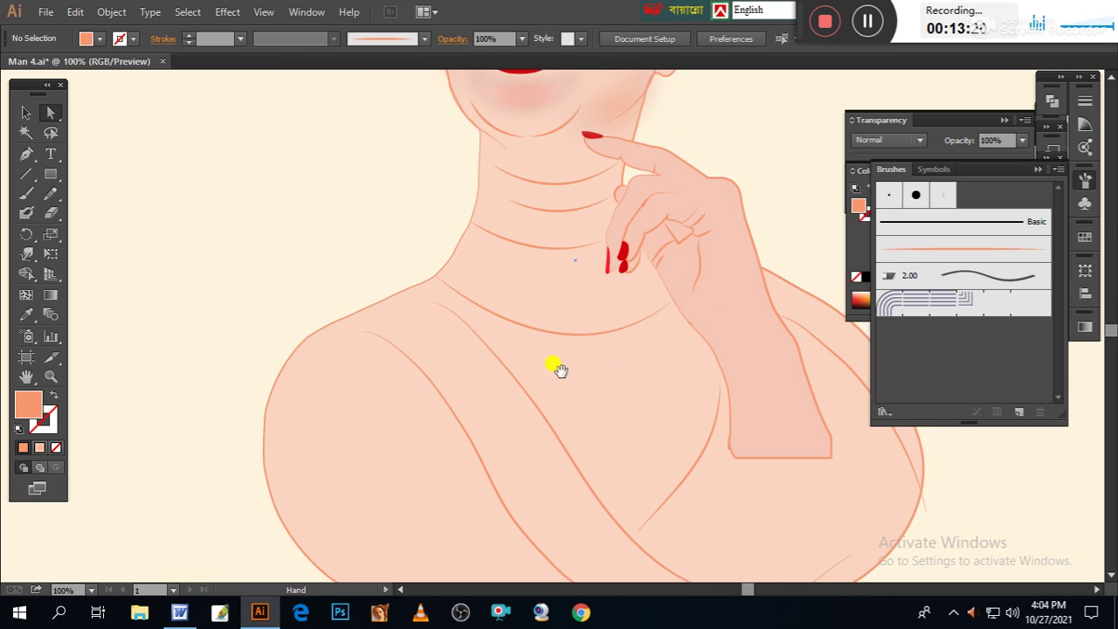
{"action": "scroll", "coordinate": [559, 369], "scroll_direction": "up", "scroll_amount": 4}
{"action": "scroll", "coordinate": [516, 379], "scroll_direction": "up", "scroll_amount": 2}
{"action": "key", "text": "ctrl+minus"}
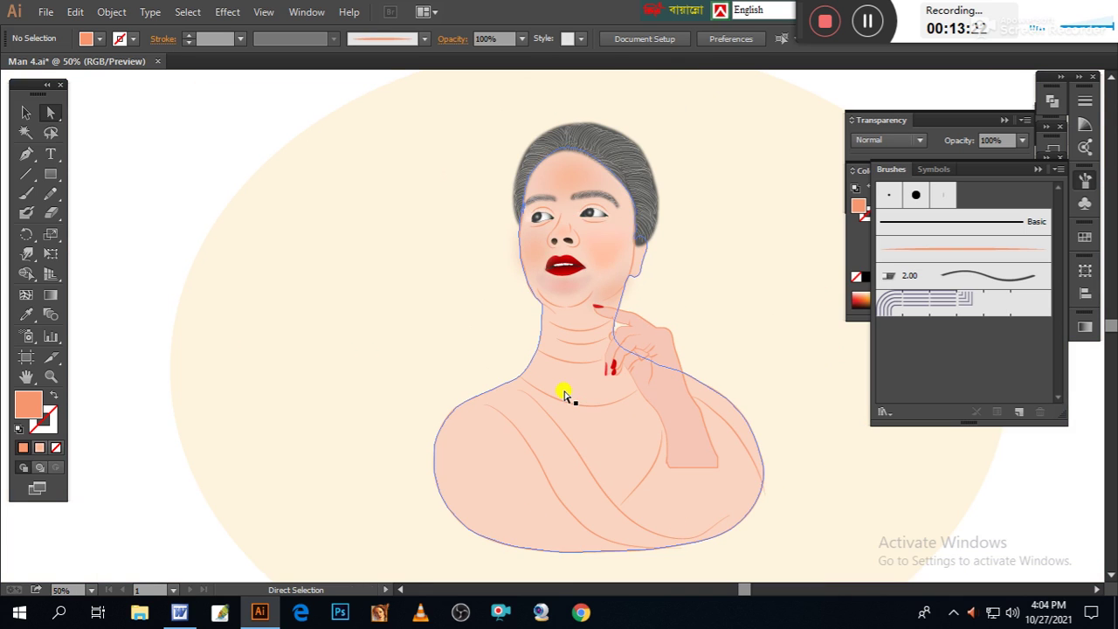
{"action": "left_click", "coordinate": [369, 288]}
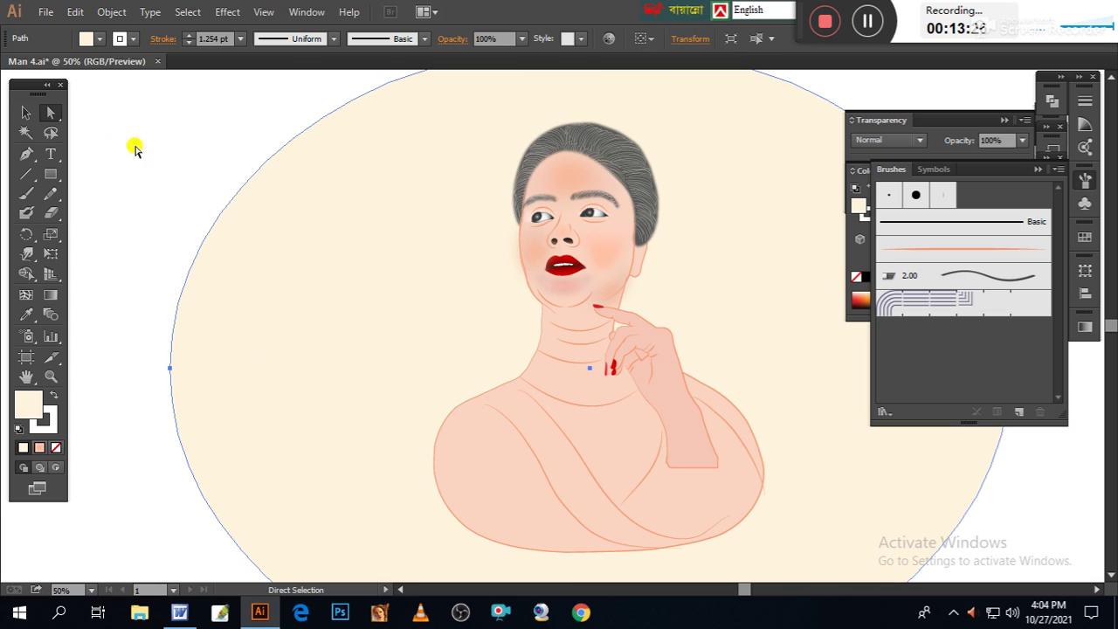
Unlock all objects and select the cream background ellipse
{"action": "left_click", "coordinate": [111, 11]}
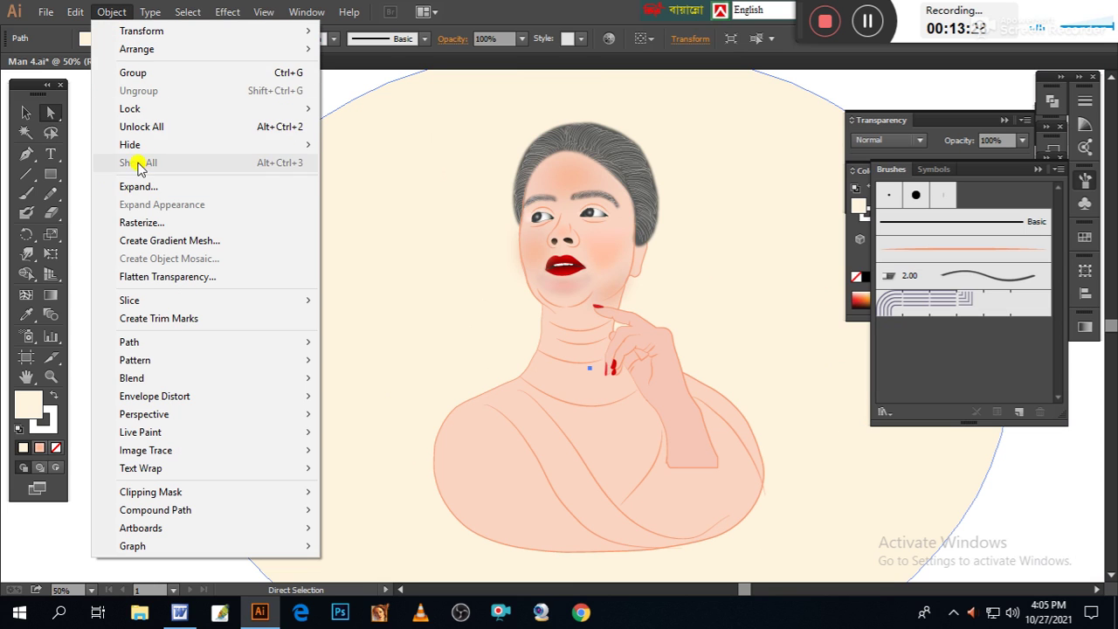
{"action": "left_click", "coordinate": [138, 127]}
{"action": "left_click", "coordinate": [304, 218]}
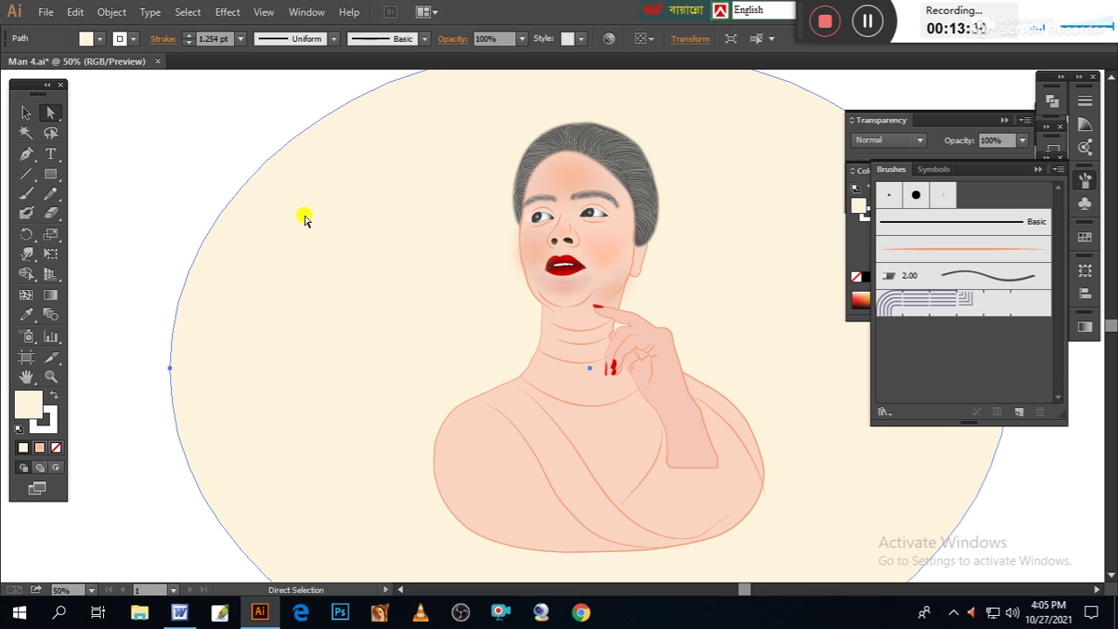
Try dark red and black background fills, raising yellow, magenta and cyan to 100%
{"action": "left_click", "coordinate": [861, 297]}
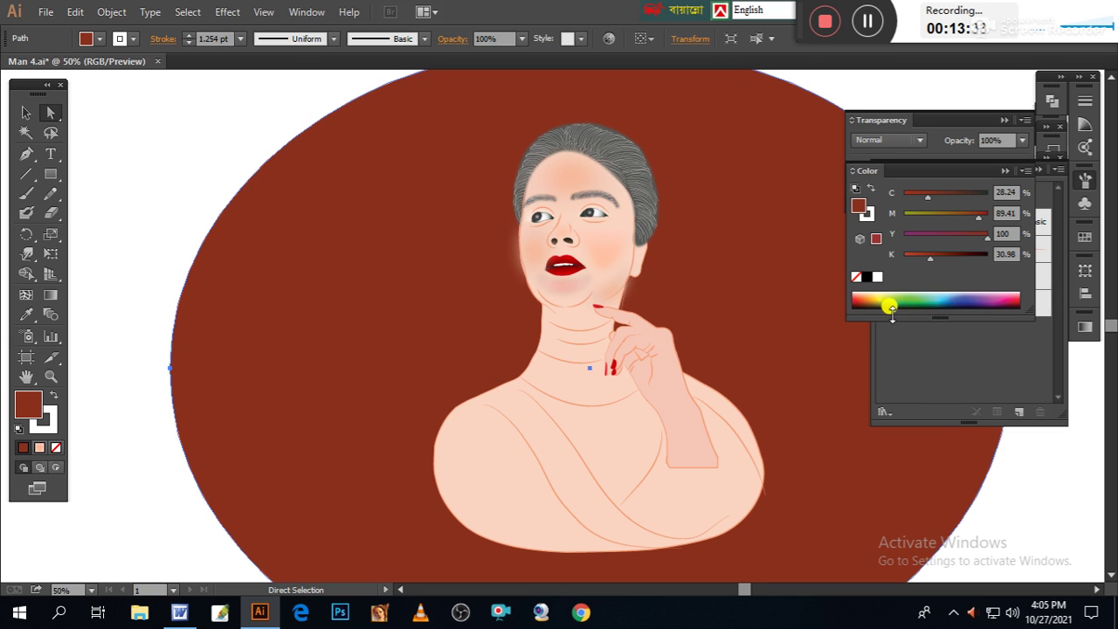
{"action": "left_click", "coordinate": [865, 278]}
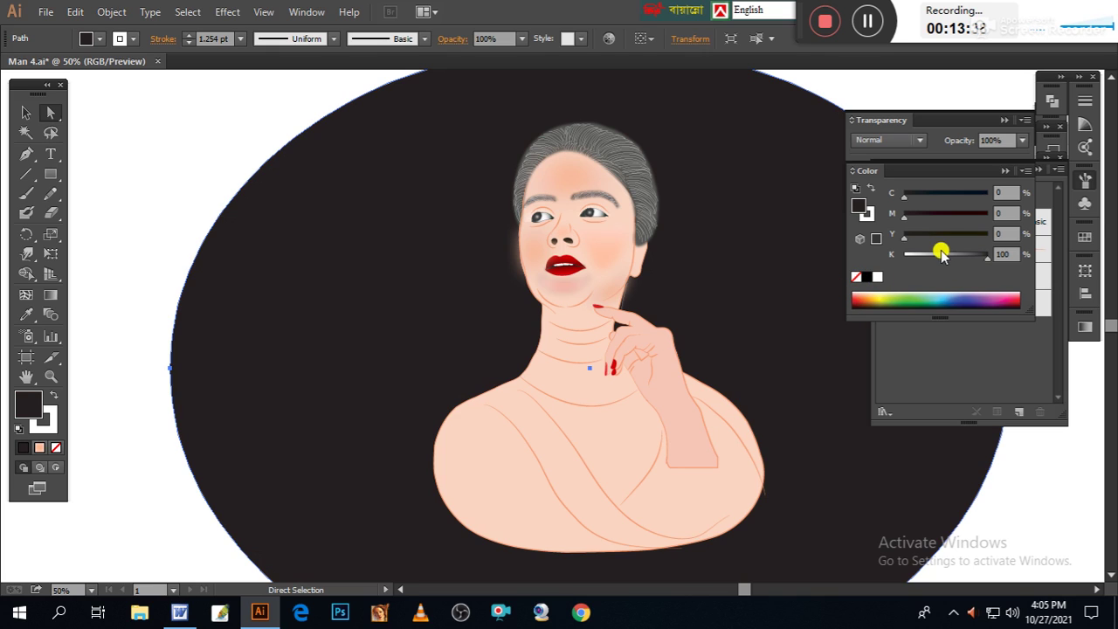
{"action": "left_click_drag", "start_coordinate": [905, 240], "coordinate": [1005, 247]}
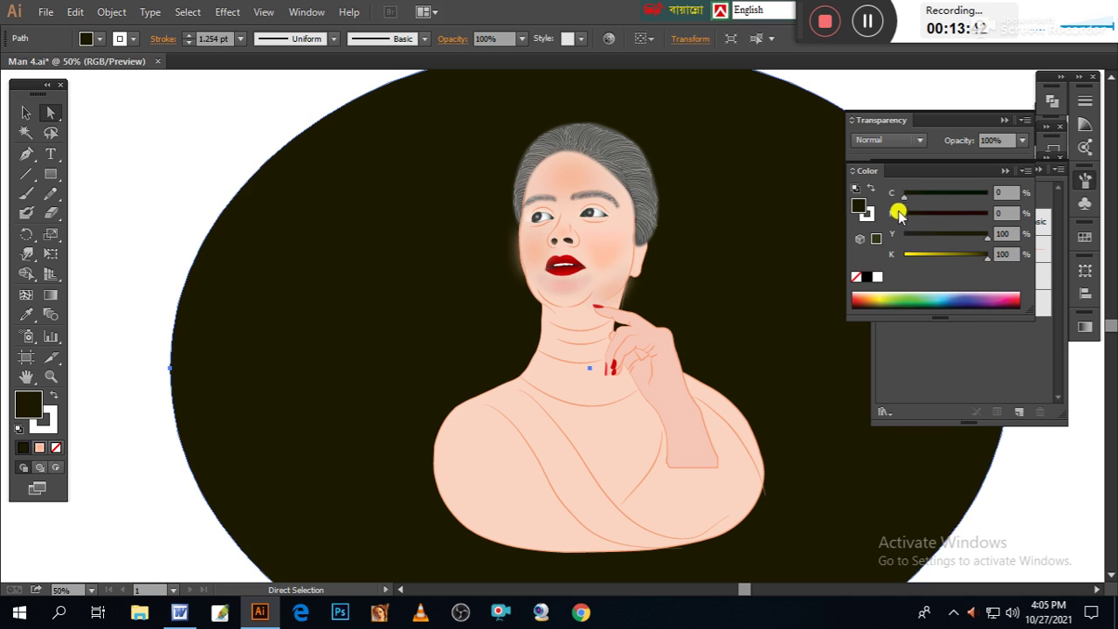
{"action": "left_click_drag", "start_coordinate": [906, 217], "coordinate": [974, 223]}
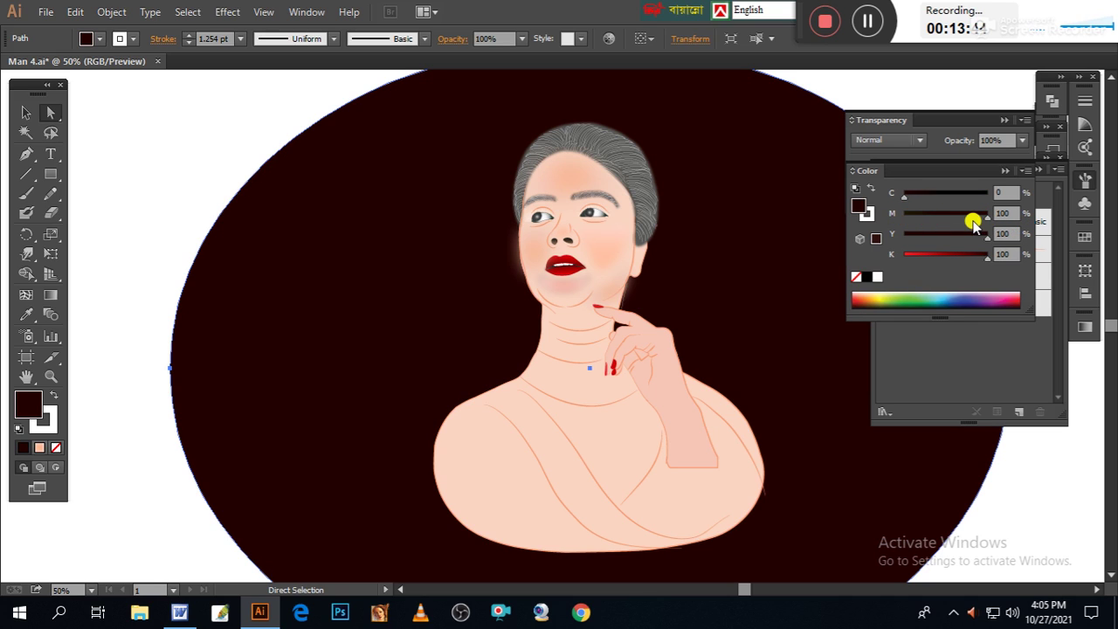
{"action": "left_click_drag", "start_coordinate": [914, 199], "coordinate": [994, 224]}
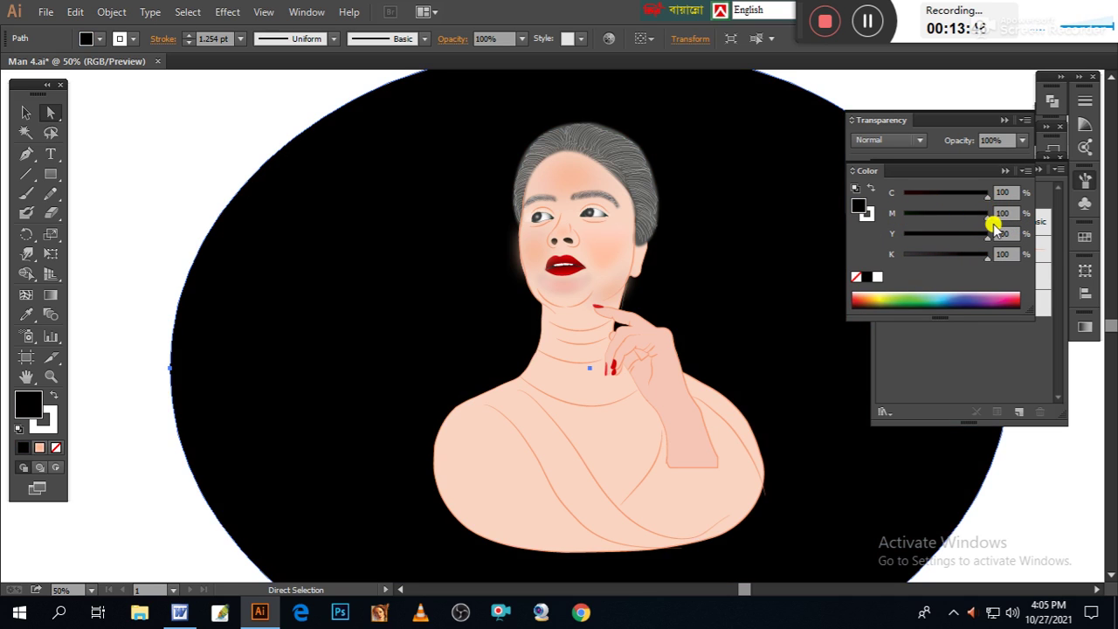
Try teal, green and orange, settling on deep blue (C 91.37, M 55.69, Y 13.73, K 0.78)
{"action": "left_click", "coordinate": [937, 300]}
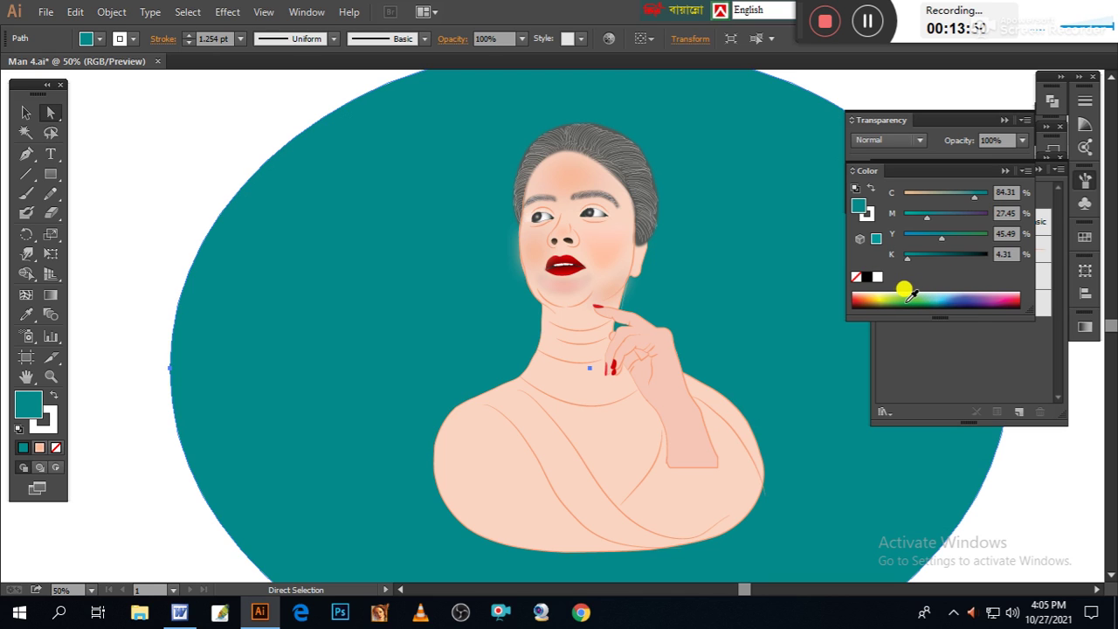
{"action": "left_click", "coordinate": [908, 299]}
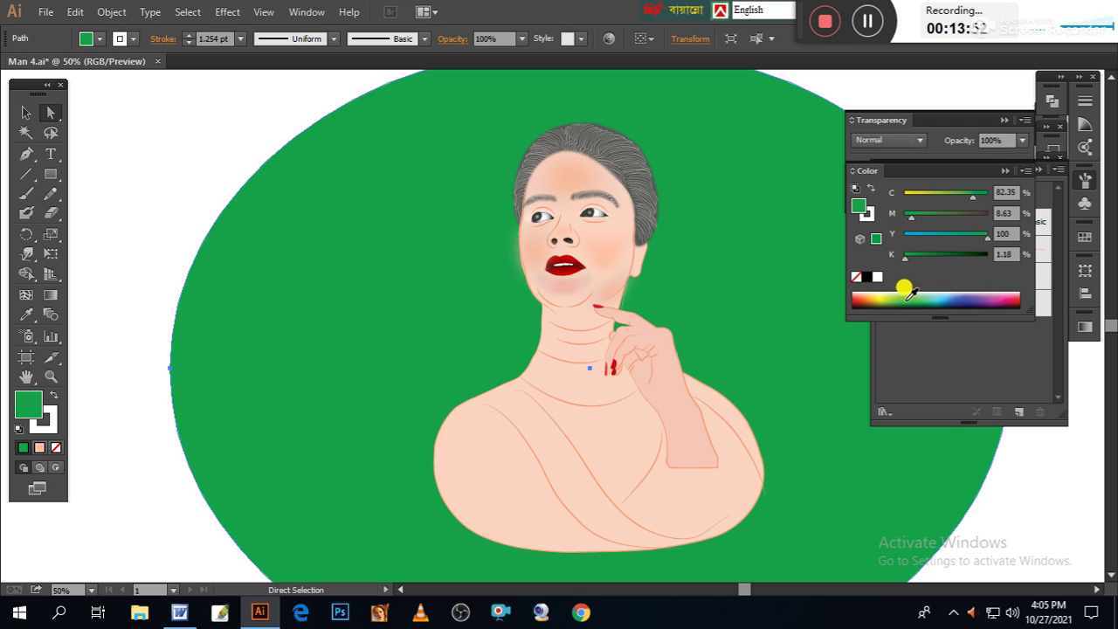
{"action": "left_click", "coordinate": [869, 297]}
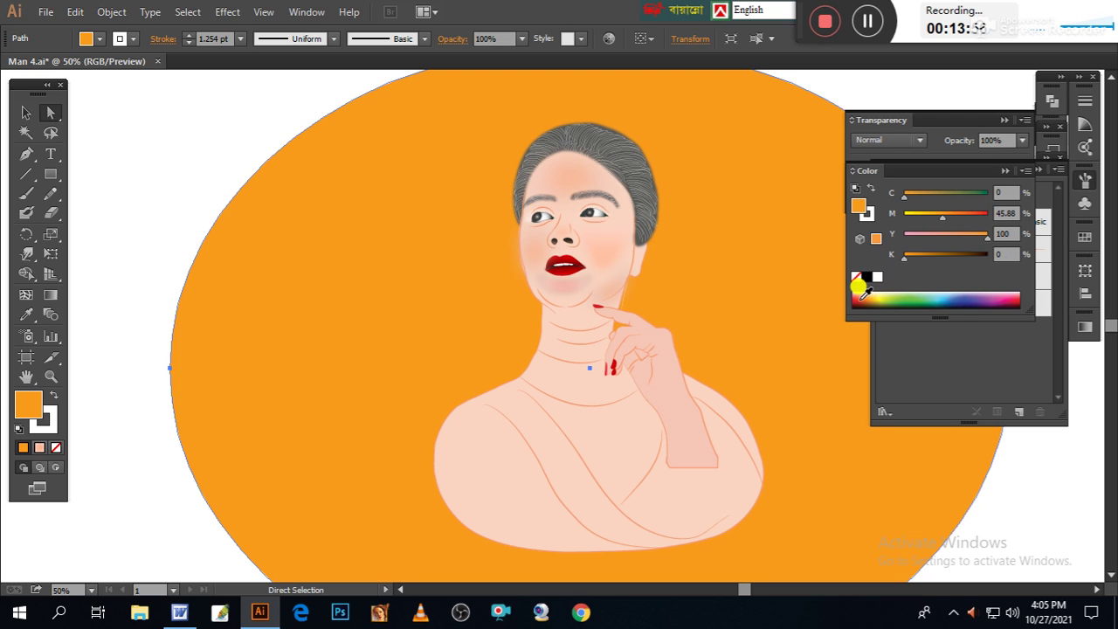
{"action": "left_click", "coordinate": [949, 296]}
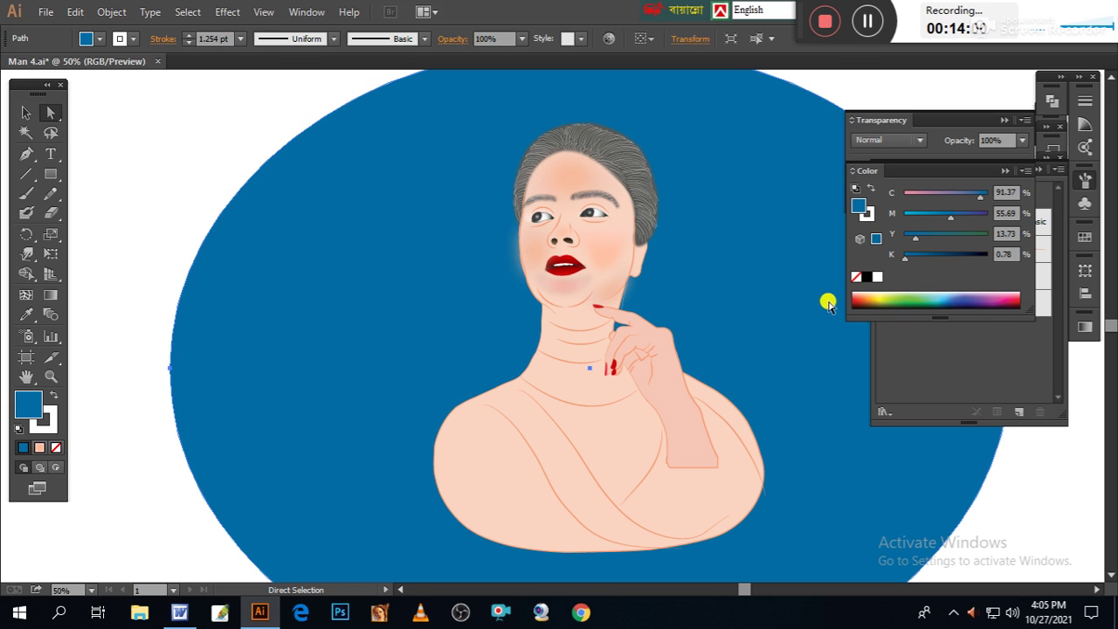
{"action": "left_click_drag", "start_coordinate": [828, 302], "coordinate": [749, 271]}
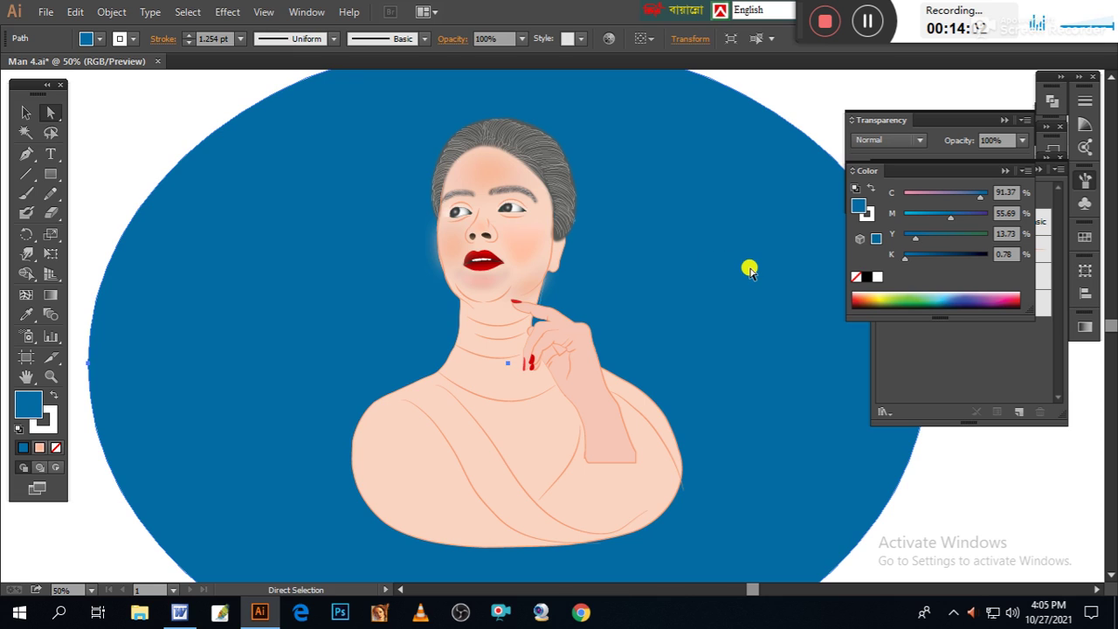
Zoom in and pan over the portrait, then zoom out to 25% to see the whole artwork
{"action": "key", "text": "ctrl+plus"}
{"action": "mouse_move", "coordinate": [743, 294]}
{"action": "left_mouse_down"}
{"action": "mouse_move", "coordinate": [710, 395]}
{"action": "mouse_move", "coordinate": [691, 340]}
{"action": "mouse_move", "coordinate": [701, 370]}
{"action": "mouse_move", "coordinate": [716, 364]}
{"action": "mouse_move", "coordinate": [699, 381]}
{"action": "left_mouse_up"}
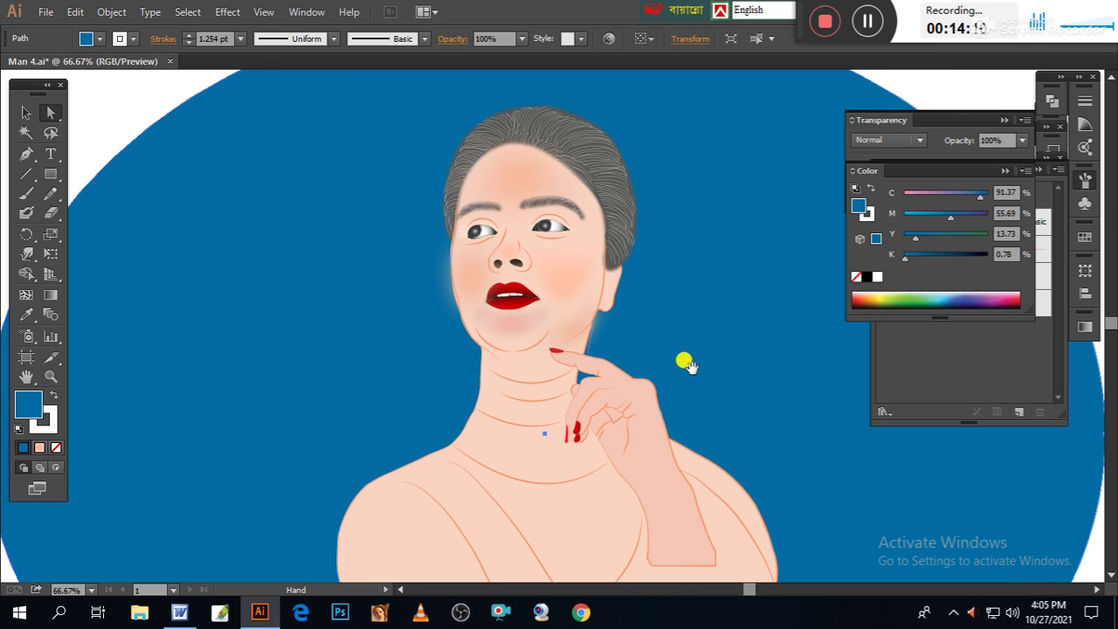
{"action": "key", "text": "ctrl+minus"}
{"action": "key", "text": "ctrl+minus"}
{"action": "key", "text": "ctrl+minus"}
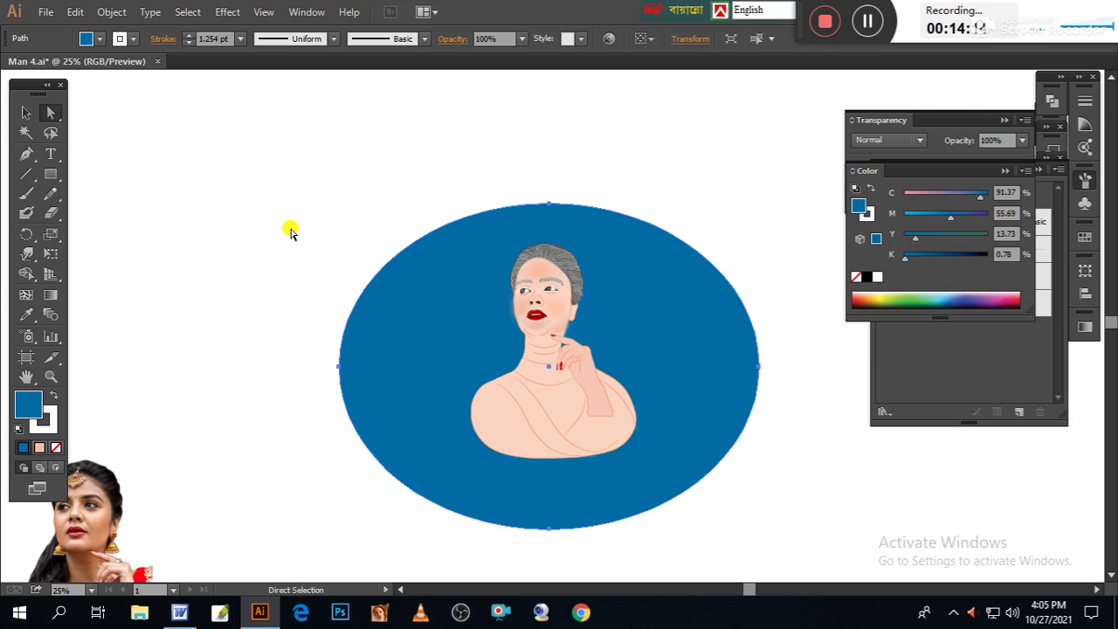
Resize the blue background ellipse, taller and narrower, into a near-circle around the bust
{"action": "left_click", "coordinate": [26, 112]}
{"action": "left_click", "coordinate": [548, 358]}
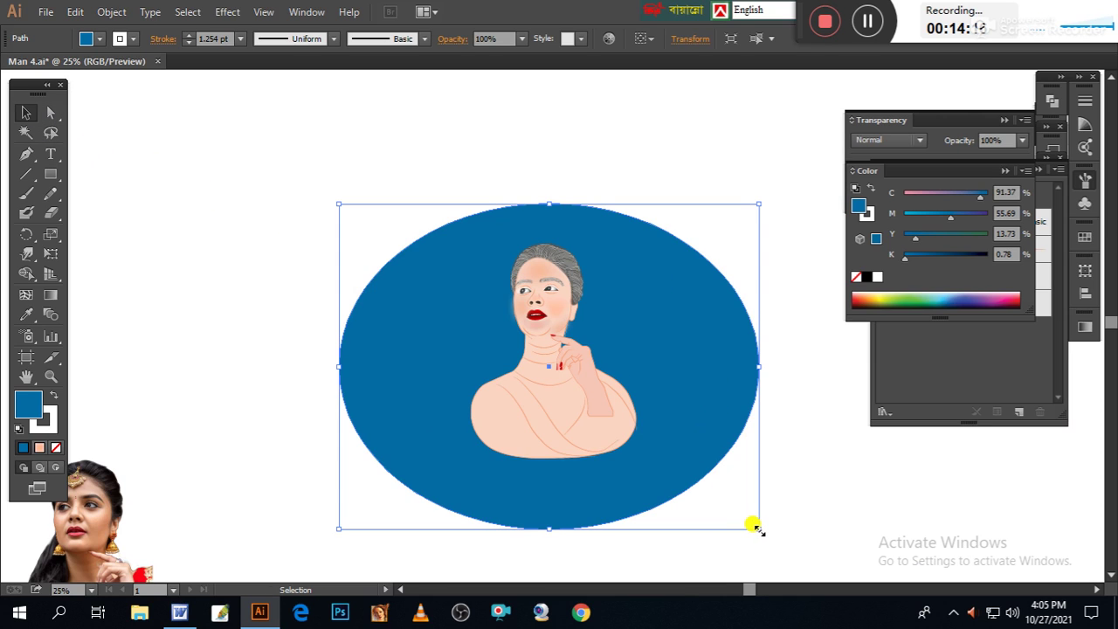
{"action": "left_click_drag", "start_coordinate": [757, 529], "coordinate": [686, 509]}
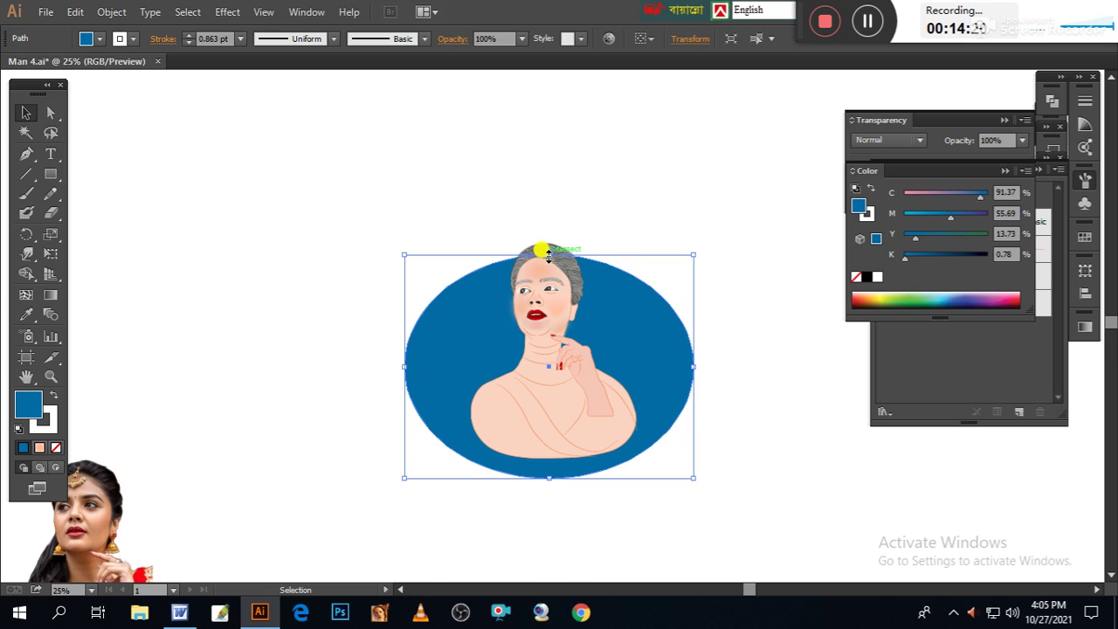
{"action": "left_click_drag", "start_coordinate": [547, 254], "coordinate": [543, 226]}
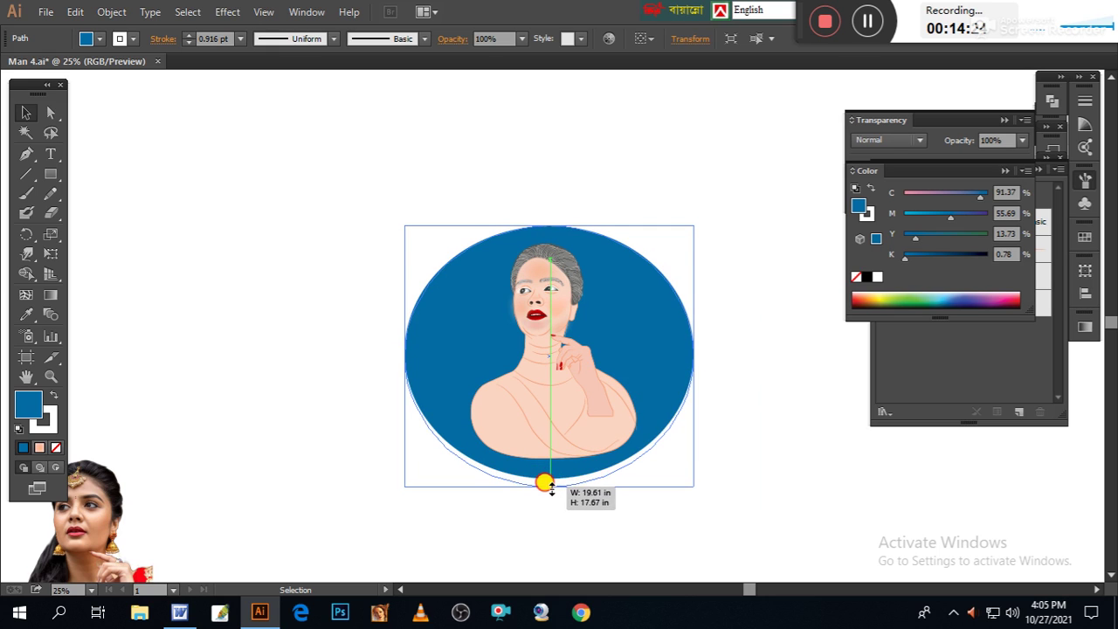
{"action": "left_click_drag", "start_coordinate": [550, 476], "coordinate": [549, 486]}
{"action": "left_click_drag", "start_coordinate": [403, 353], "coordinate": [428, 355]}
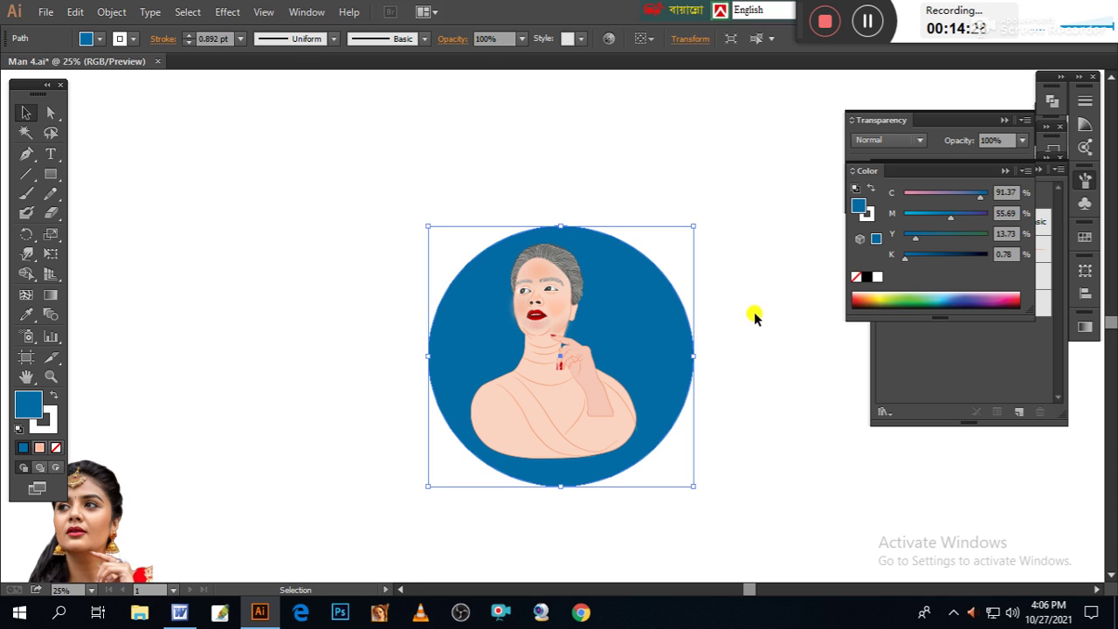
{"action": "left_click_drag", "start_coordinate": [692, 355], "coordinate": [671, 355]}
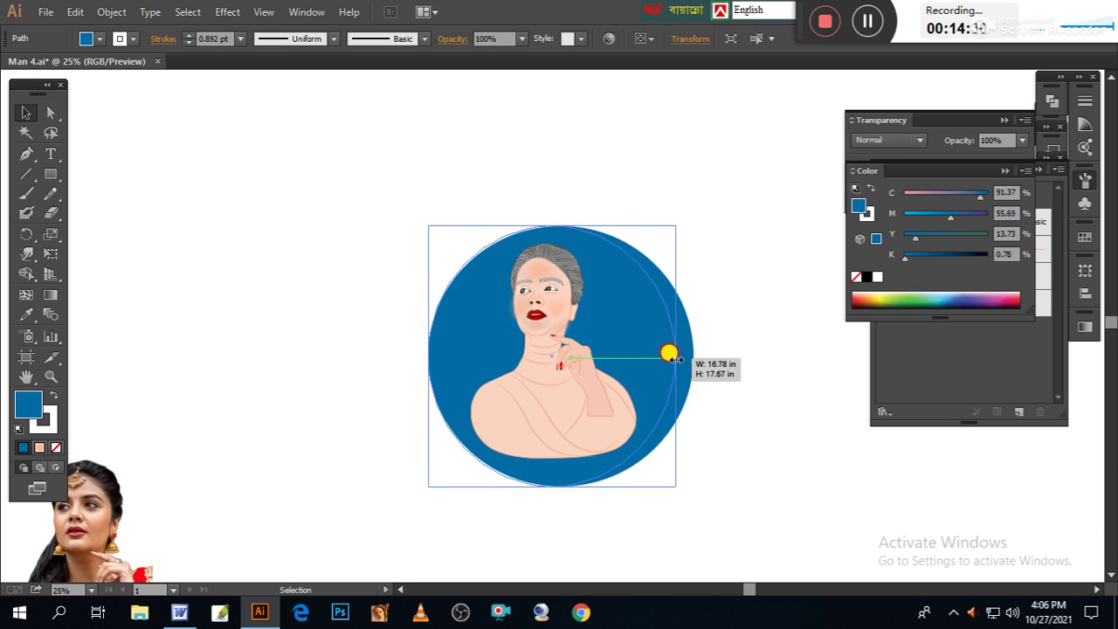
{"action": "left_click", "coordinate": [761, 374]}
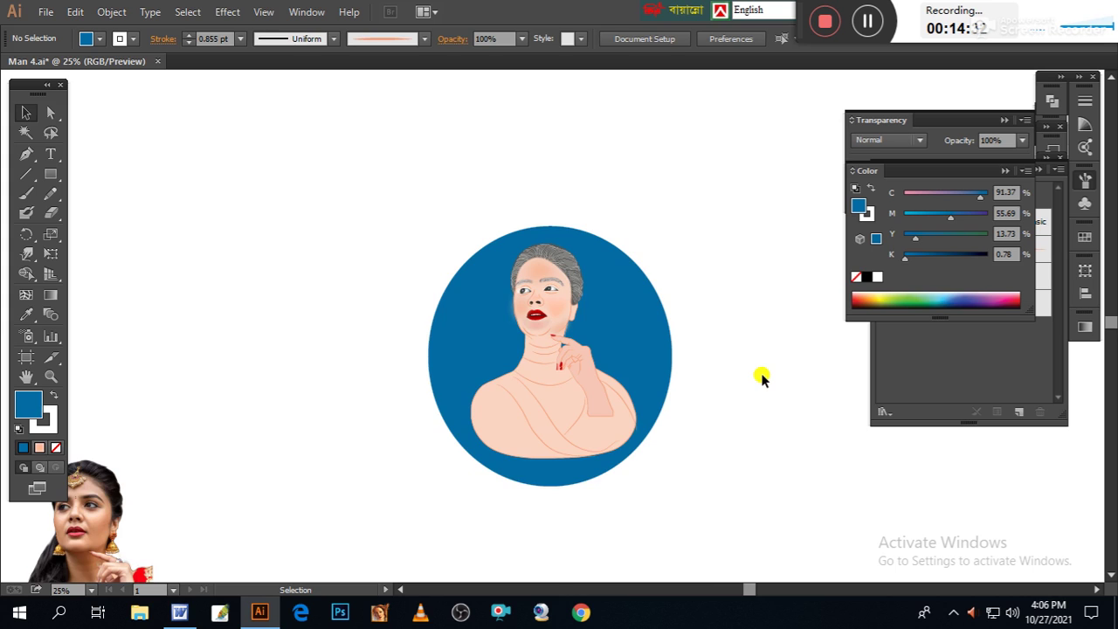
{"action": "key", "text": "ctrl+equal"}
{"action": "key", "text": "ctrl+equal"}
Change the background circle's fill from blue to bright red: C0, M100, Y100, K0
{"action": "left_click_drag", "start_coordinate": [712, 428], "coordinate": [659, 329]}
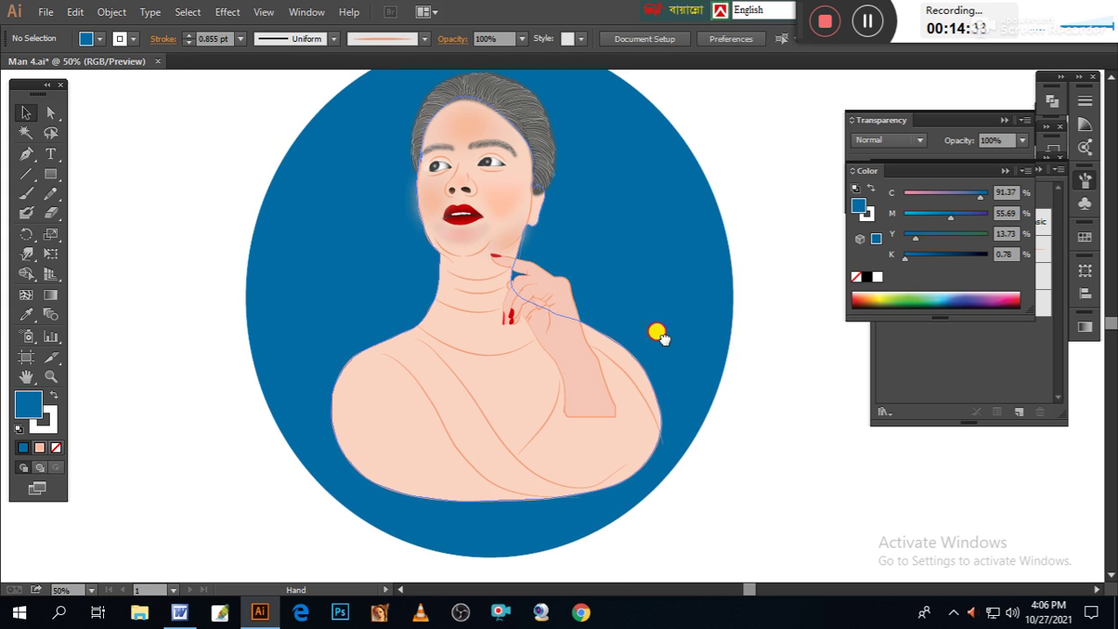
{"action": "left_click", "coordinate": [710, 314]}
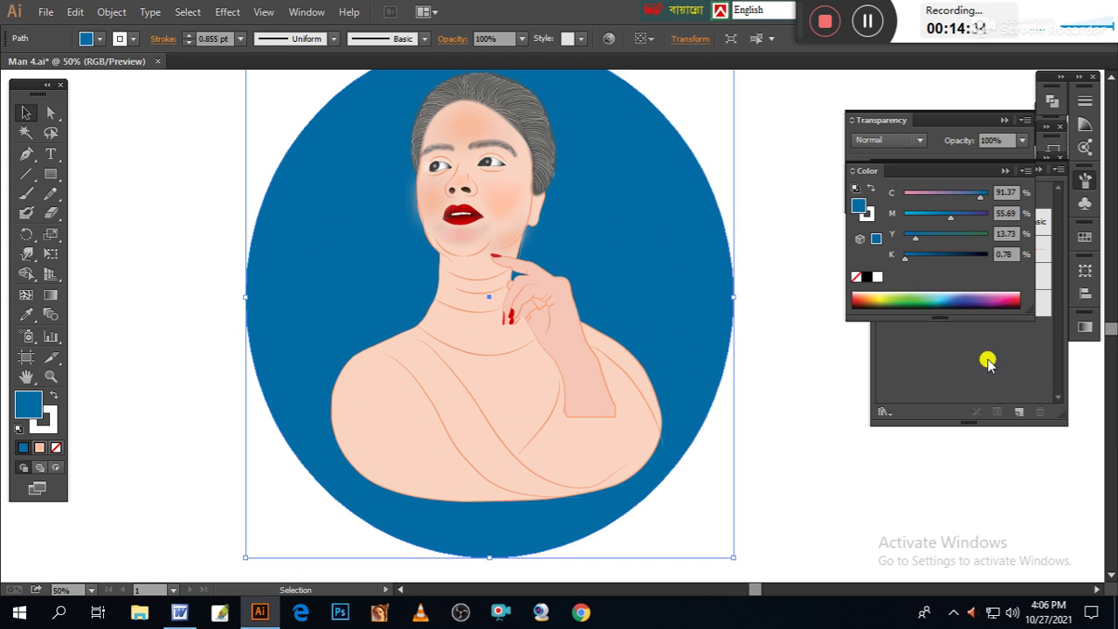
{"action": "left_click", "coordinate": [1018, 300]}
{"action": "mouse_move", "coordinate": [825, 372]}
{"action": "left_mouse_down"}
{"action": "mouse_move", "coordinate": [819, 419]}
{"action": "mouse_move", "coordinate": [813, 405]}
{"action": "left_mouse_up"}
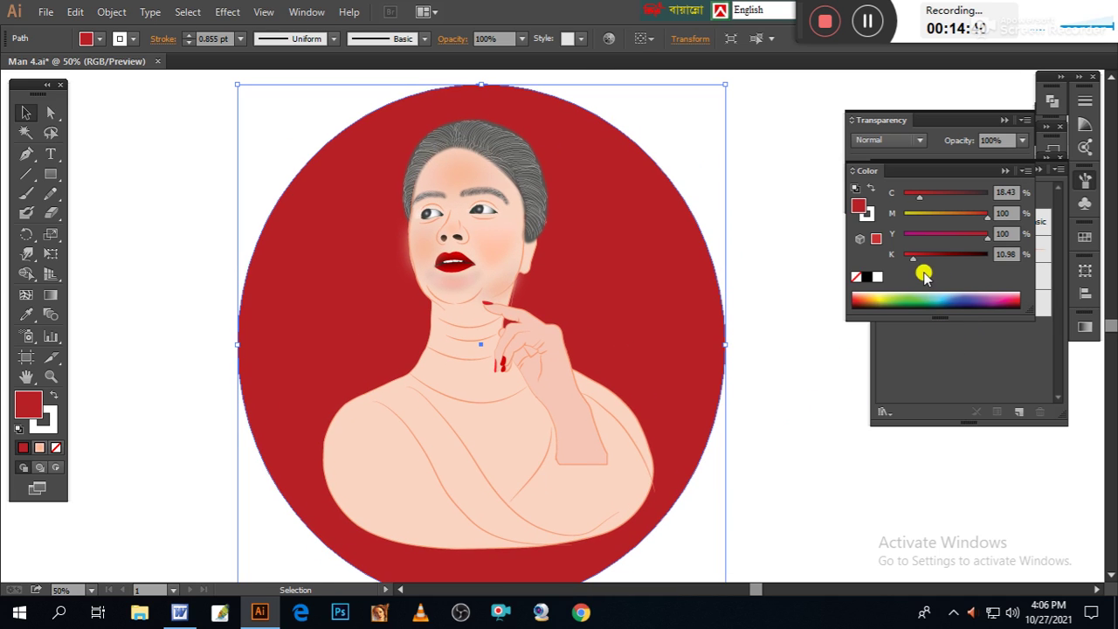
{"action": "left_click_drag", "start_coordinate": [916, 266], "coordinate": [863, 262]}
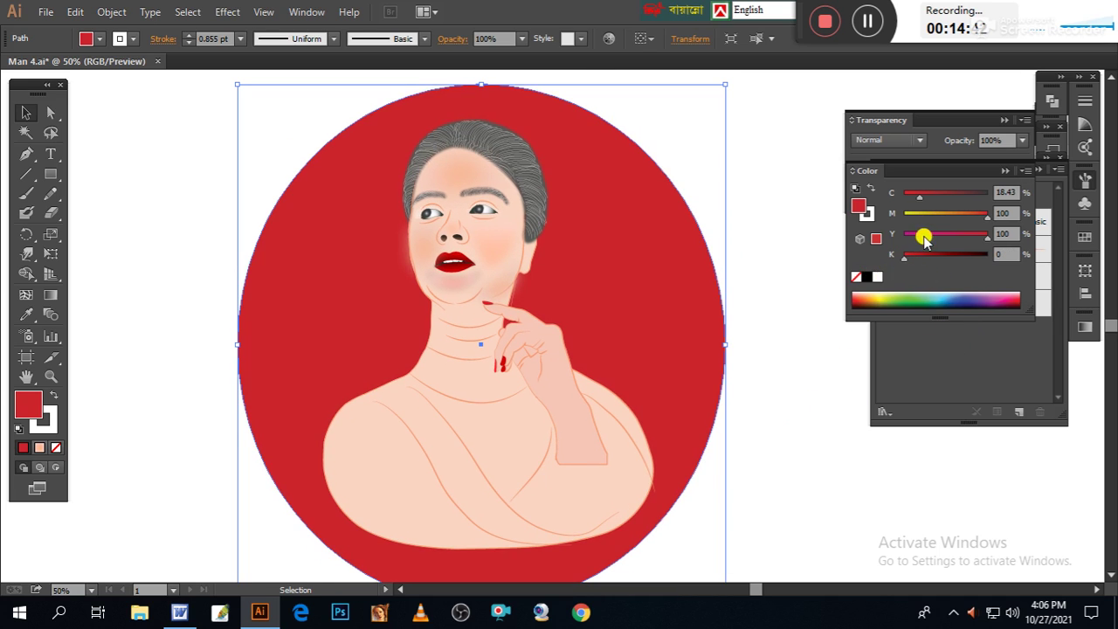
{"action": "left_click_drag", "start_coordinate": [911, 197], "coordinate": [861, 199]}
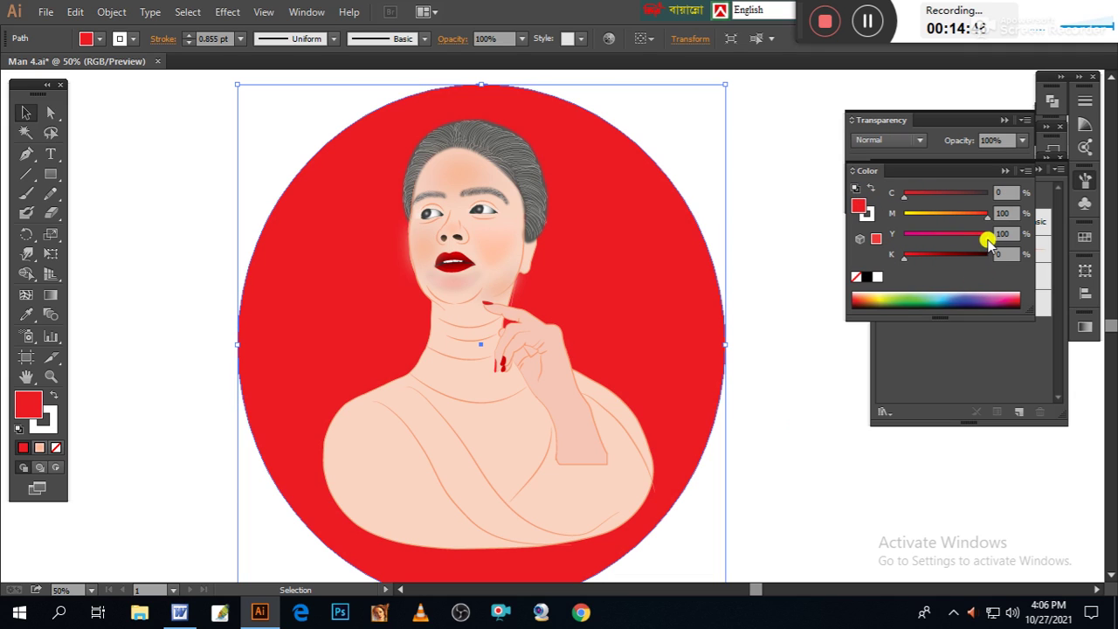
{"action": "left_click", "coordinate": [940, 297]}
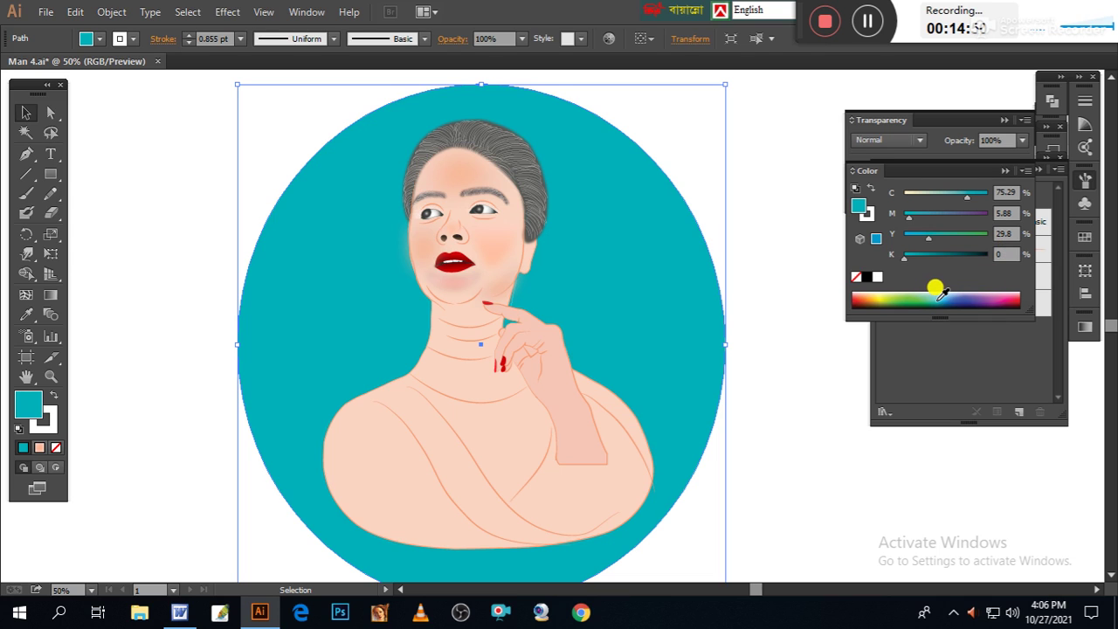
{"action": "left_click", "coordinate": [1016, 299]}
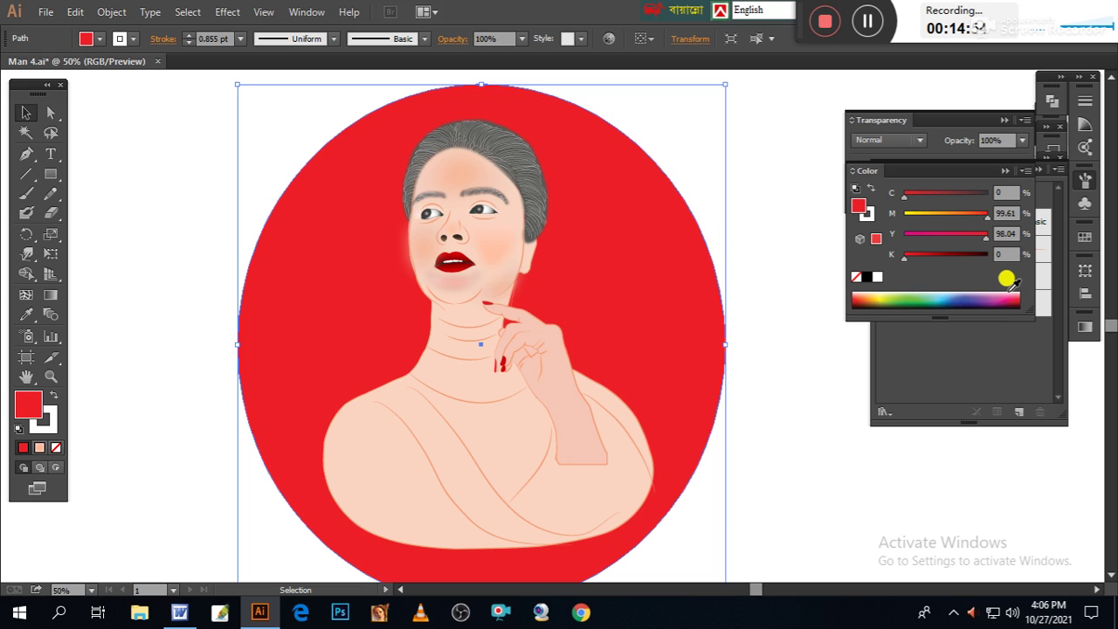
{"action": "mouse_move", "coordinate": [985, 240]}
{"action": "left_mouse_down"}
{"action": "mouse_move", "coordinate": [1021, 240]}
{"action": "mouse_move", "coordinate": [1024, 217]}
{"action": "left_mouse_up"}
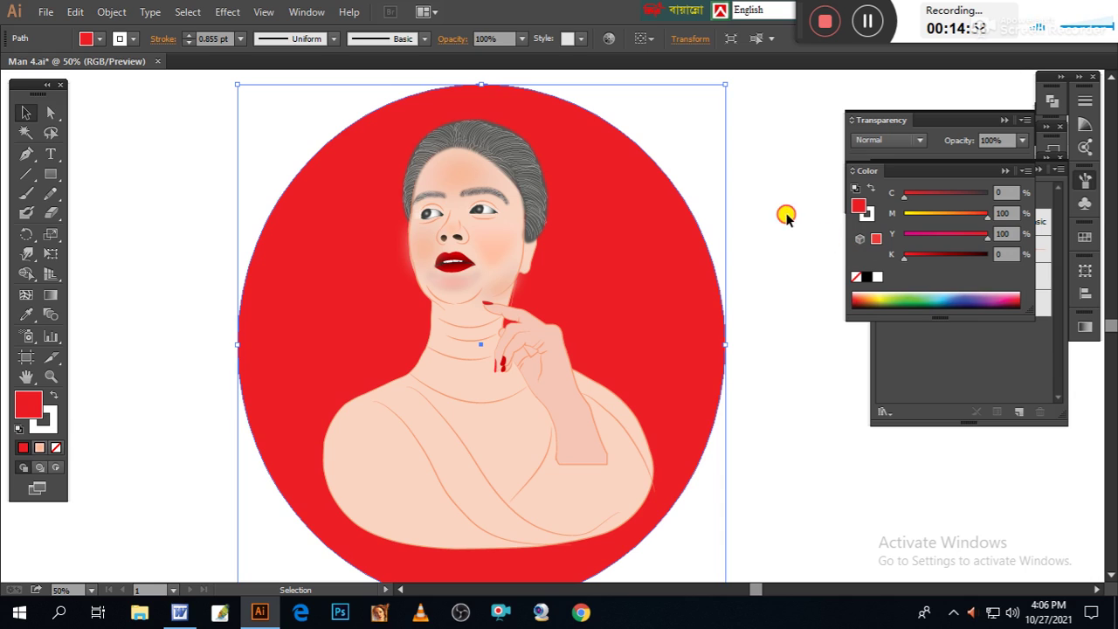